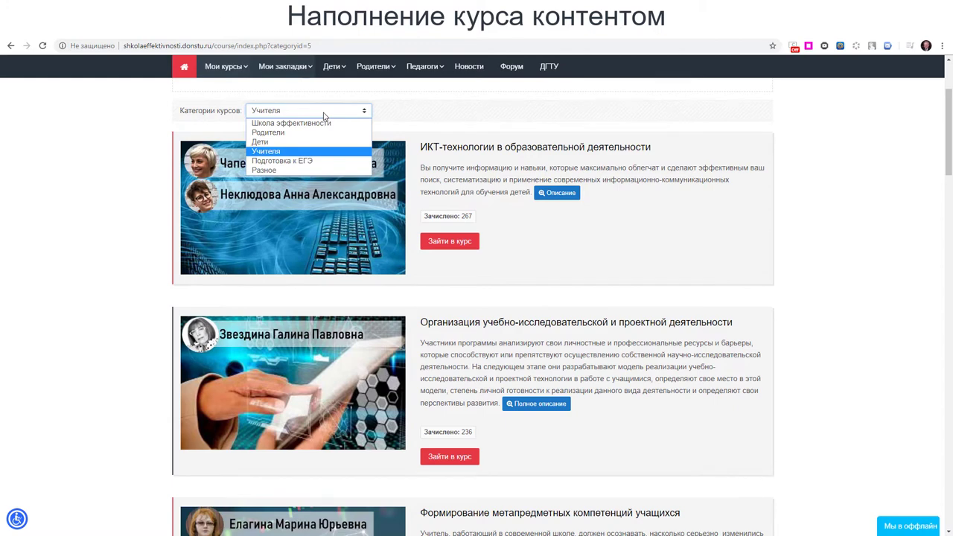
# Step: Filter the courses by the category «Подготовка к ЕГЭ» and enter the course «Особенности подготовки к сдаче ЕГЭ по географии»
pyautogui.click(313, 161)
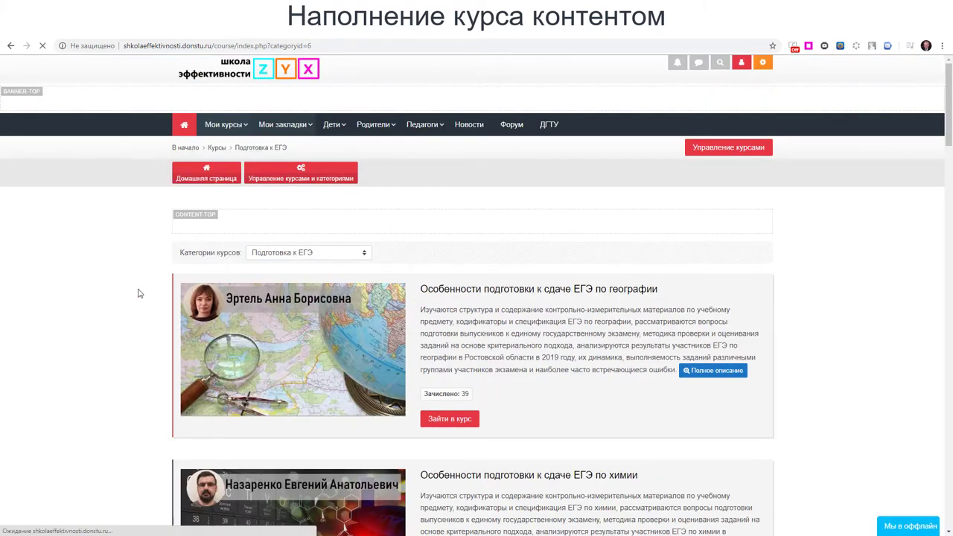
pyautogui.scroll(-2, 138, 293)
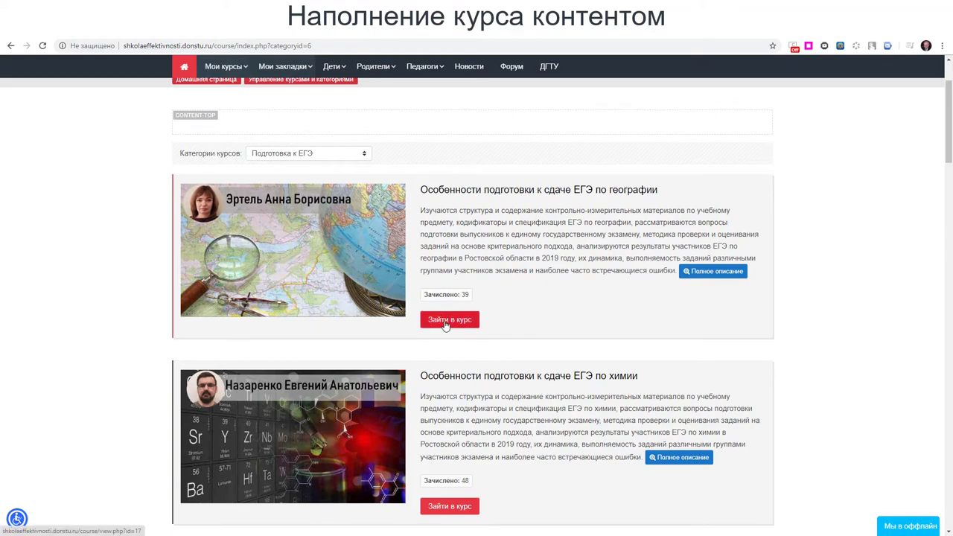
pyautogui.scroll(-3, 443, 333)
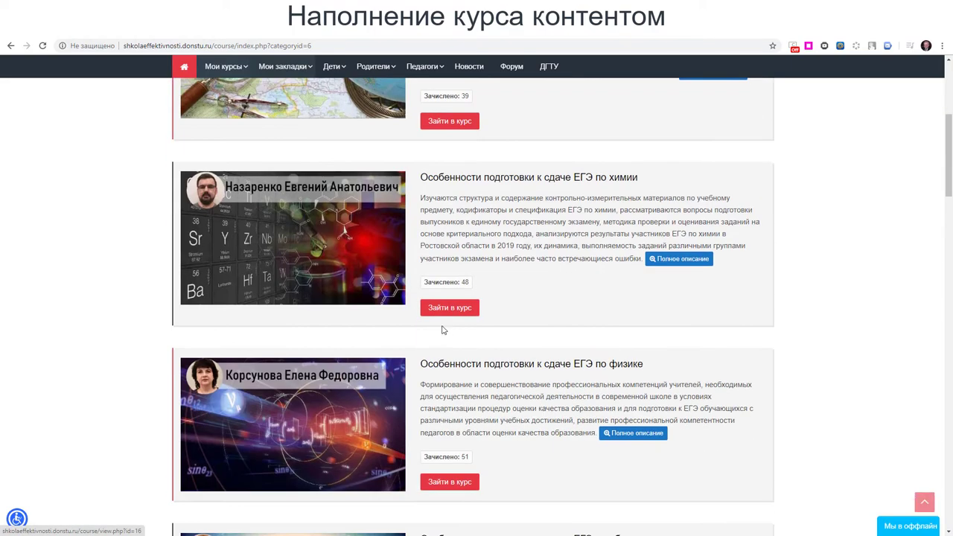
pyautogui.scroll(1, 443, 329)
pyautogui.scroll(3, 443, 328)
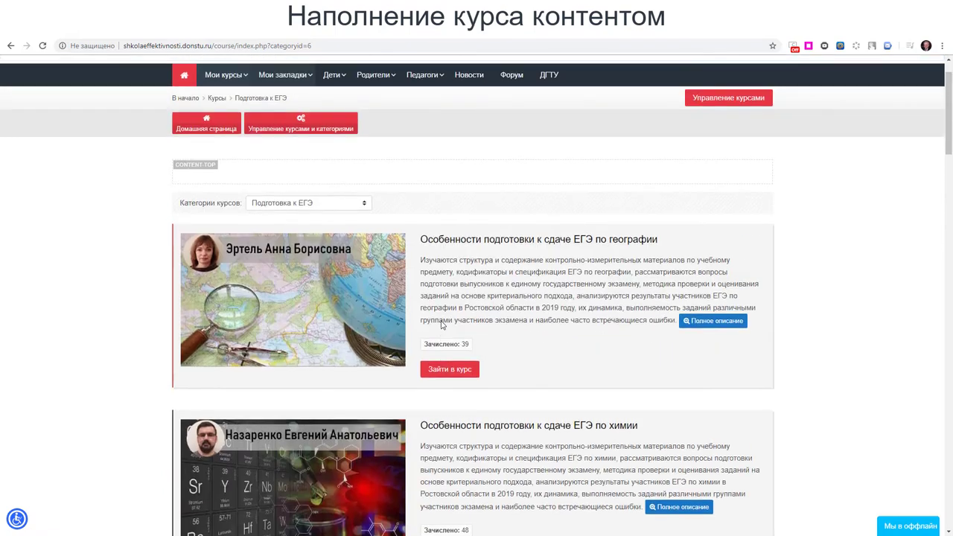
pyautogui.scroll(-1, 441, 324)
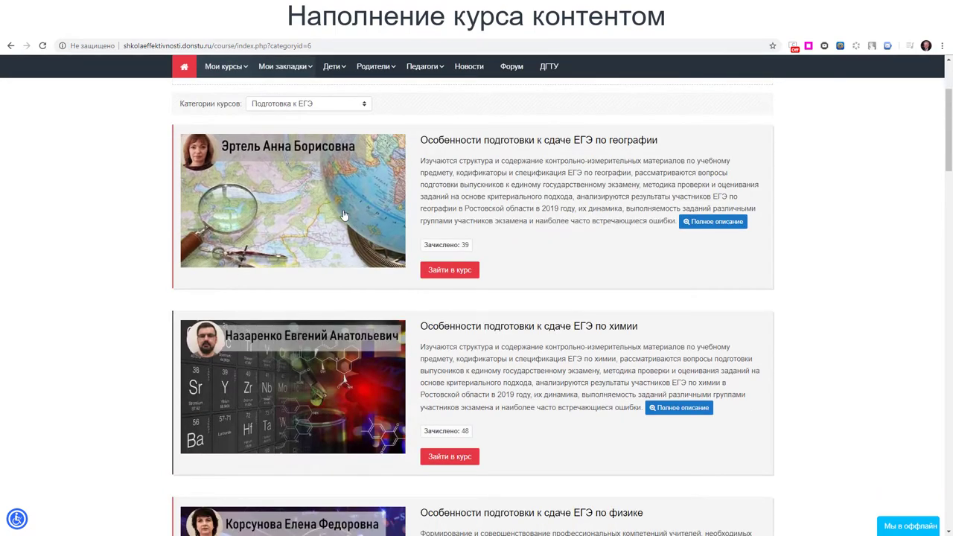
pyautogui.scroll(-1, 320, 377)
pyautogui.scroll(-6, 320, 377)
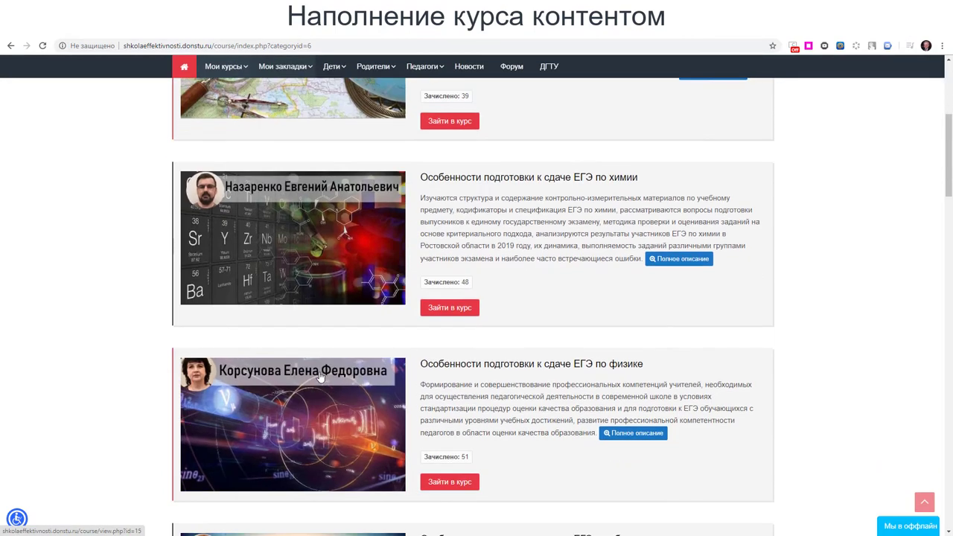
pyautogui.scroll(-2, 323, 386)
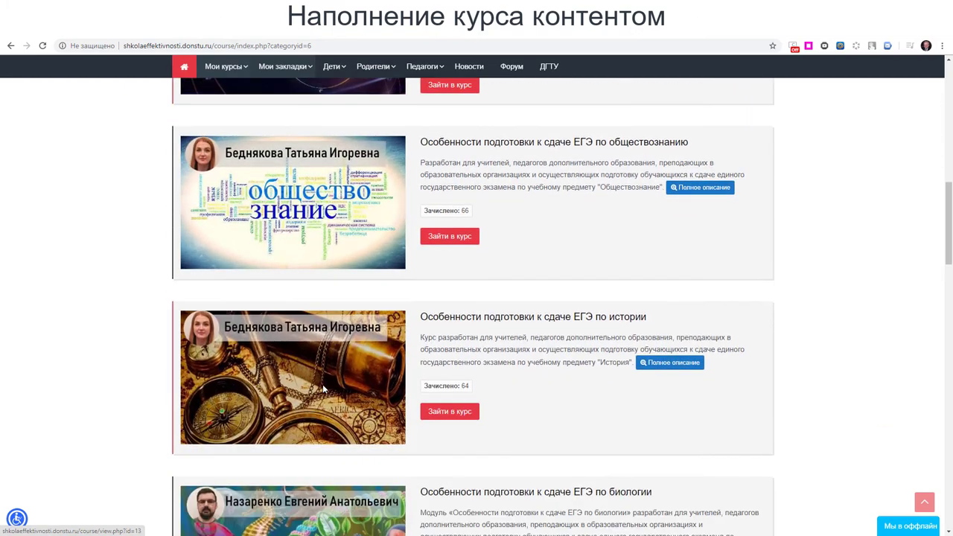
pyautogui.scroll(5, 325, 376)
pyautogui.scroll(5, 328, 368)
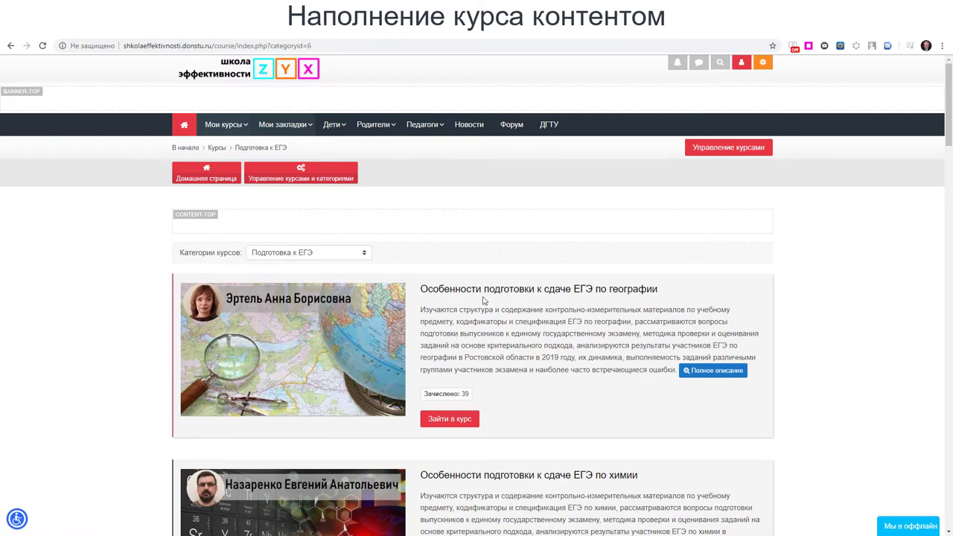
pyautogui.click(450, 419)
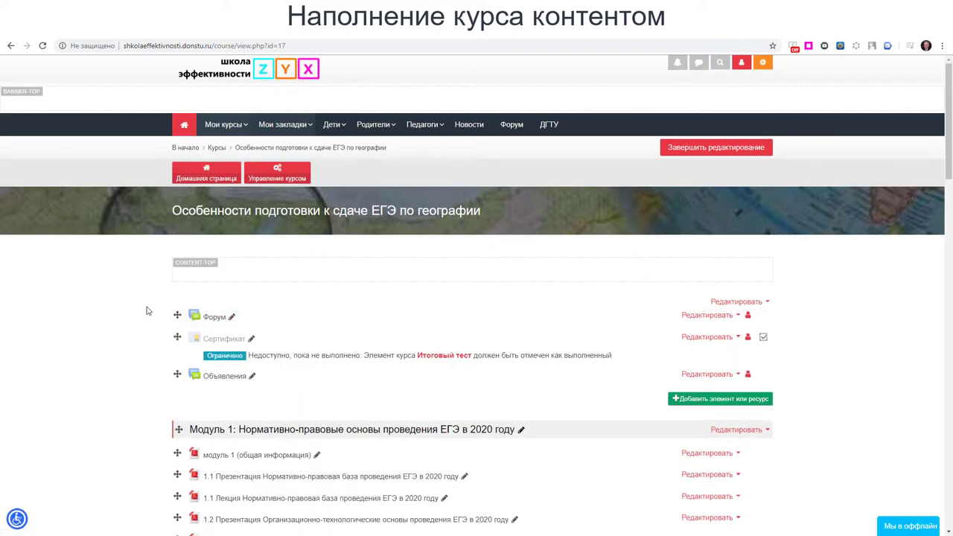
# Step: Turn off editing mode and examine how the geography course's general section and modules are laid out for participants
pyautogui.click(696, 152)
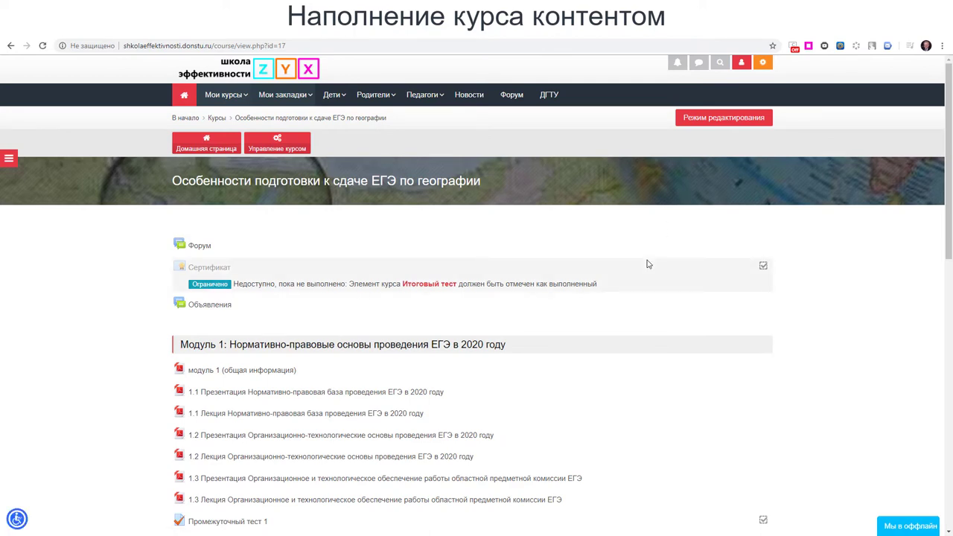
pyautogui.scroll(-3, 647, 264)
pyautogui.scroll(1, 648, 264)
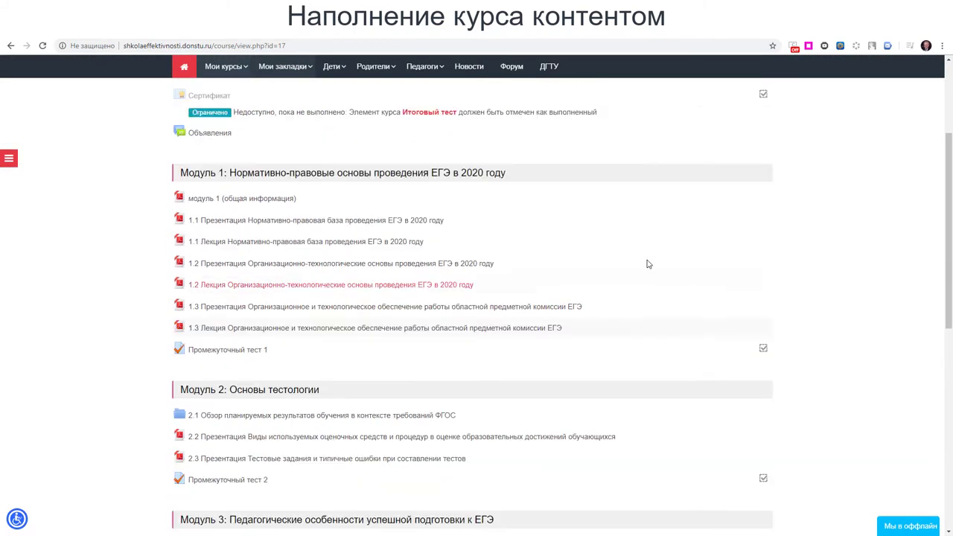
pyautogui.scroll(2, 132, 279)
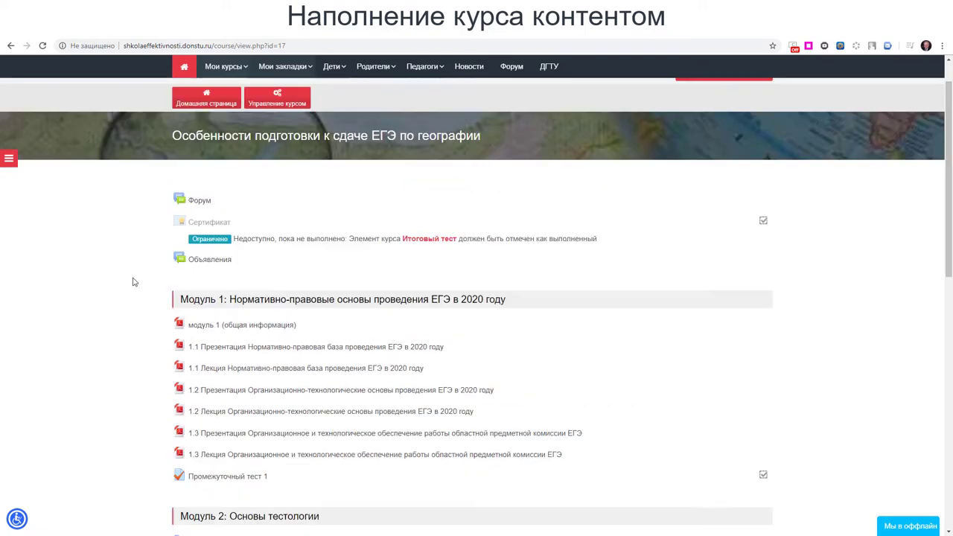
pyautogui.scroll(-2, 126, 266)
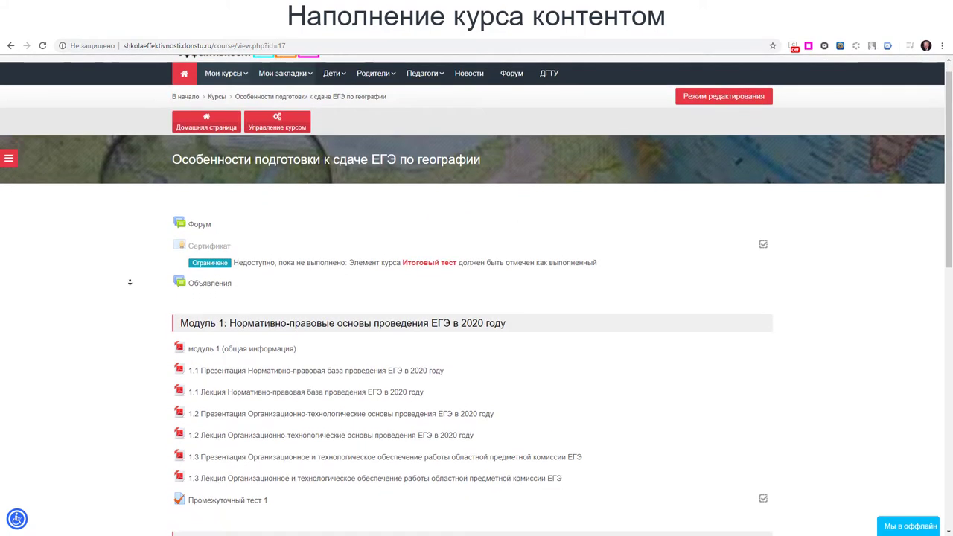
pyautogui.scroll(-1, 129, 282)
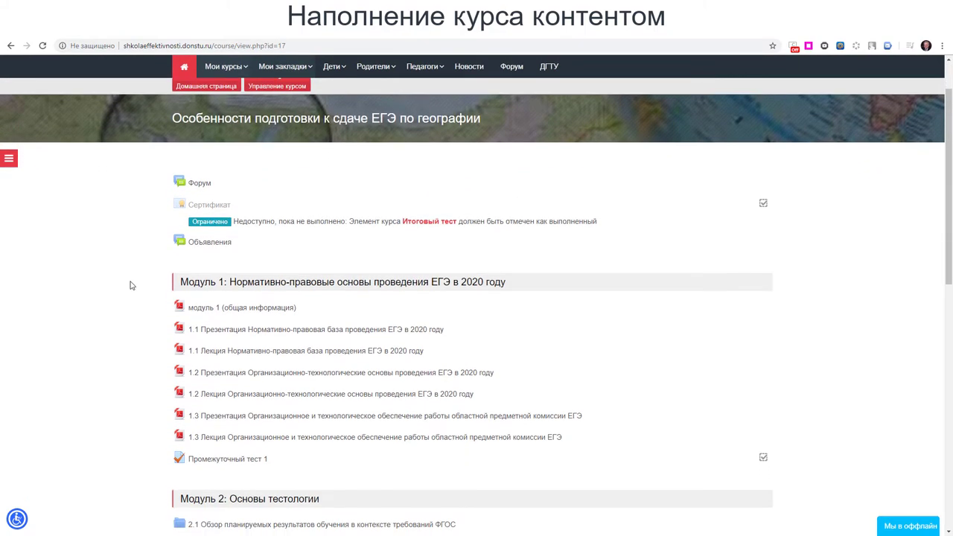
pyautogui.scroll(-1, 131, 282)
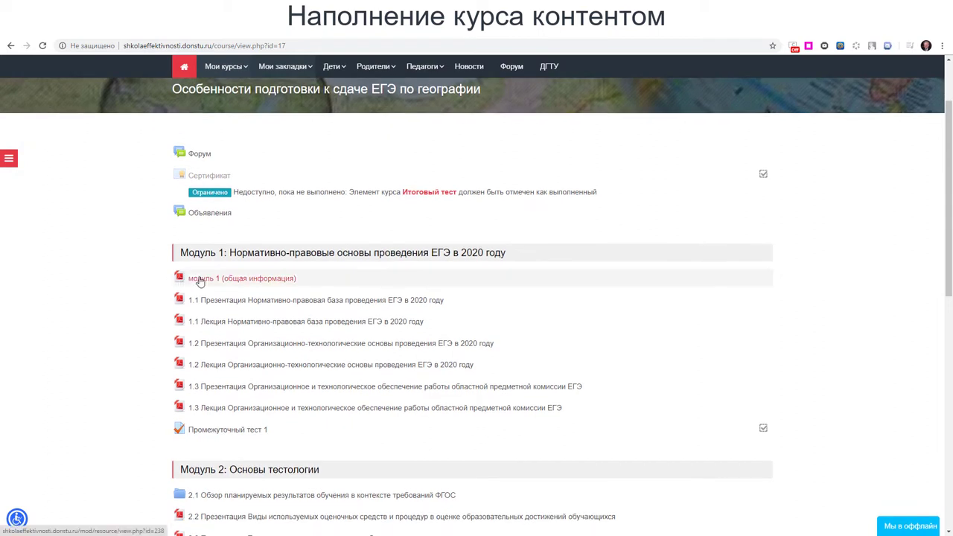
pyautogui.scroll(1, 170, 291)
pyautogui.scroll(-3, 655, 179)
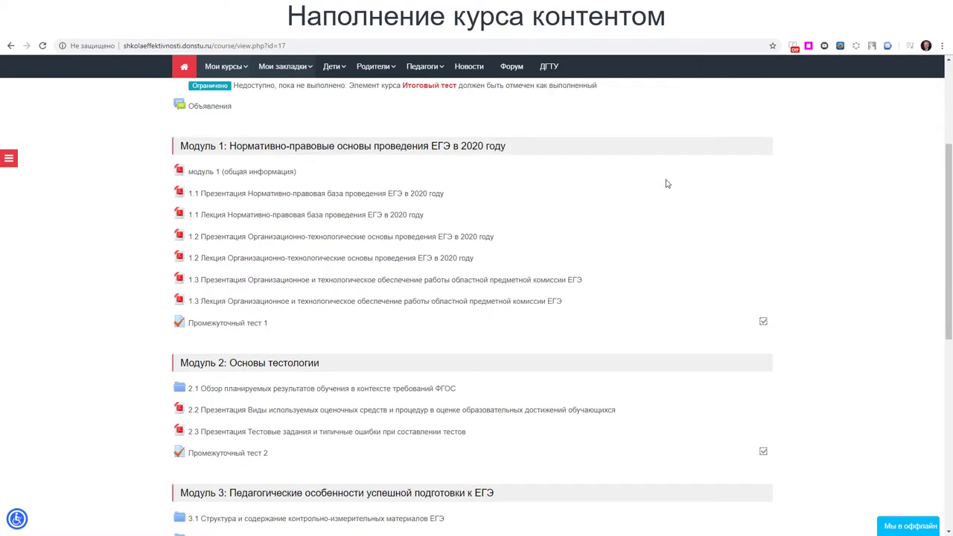
pyautogui.scroll(3, 815, 343)
pyautogui.scroll(1, 950, 206)
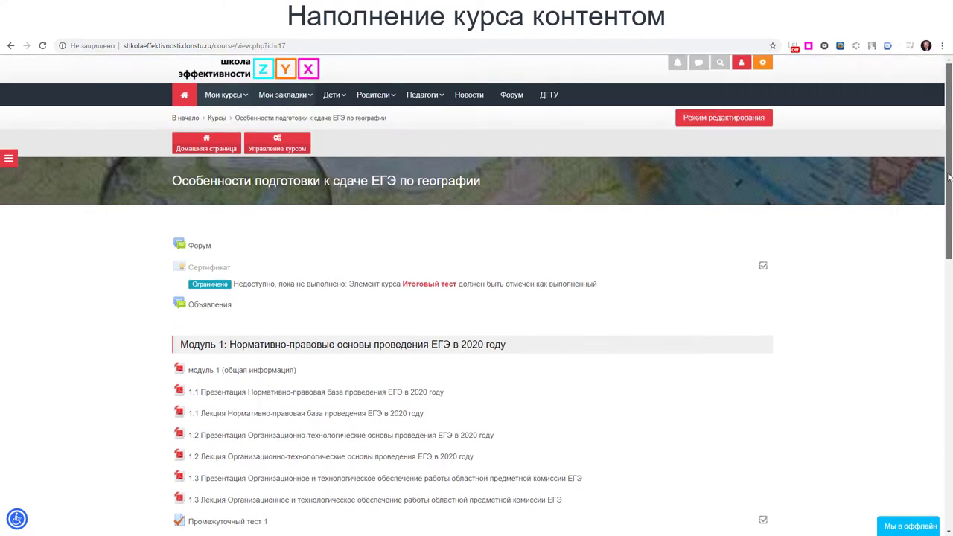
# Step: Turn on editing mode and review the element and resource types that can be added to the general section, without adding any
pyautogui.click(750, 119)
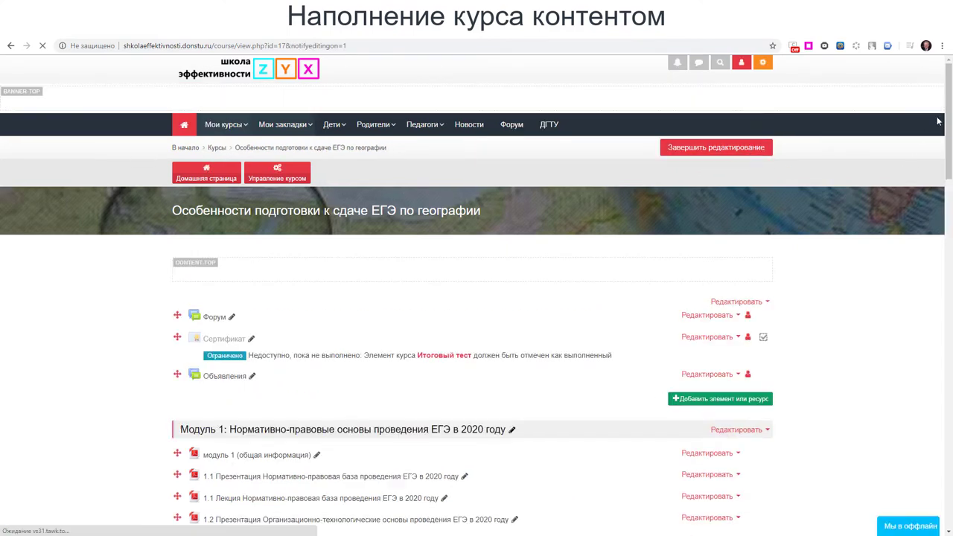
pyautogui.moveTo(949, 100); pyautogui.dragTo(949, 135)
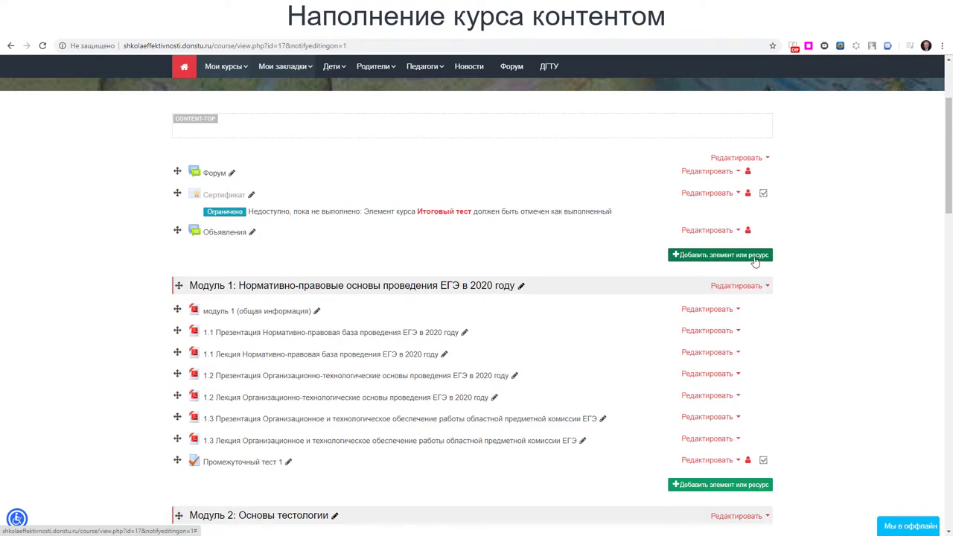
pyautogui.click(700, 257)
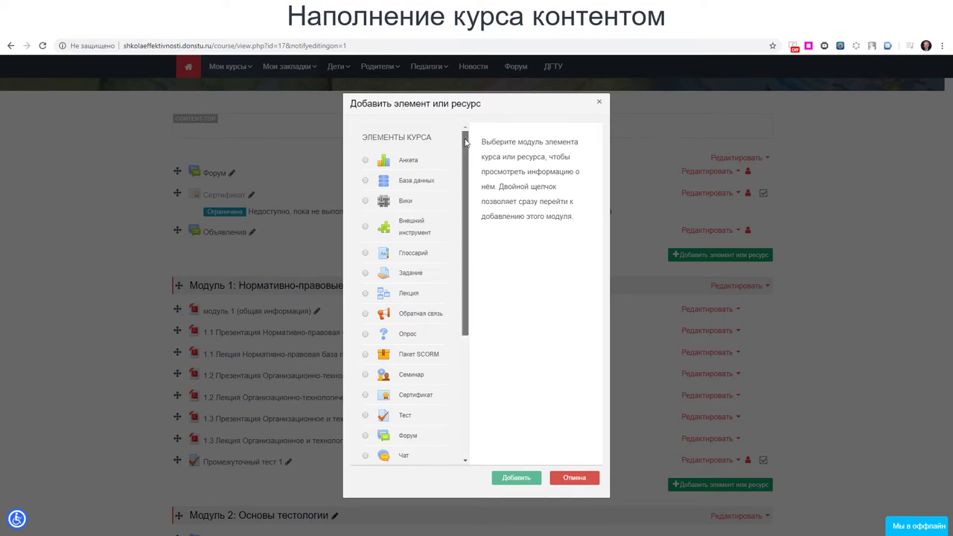
pyautogui.moveTo(461, 142)
pyautogui.mouseDown()
pyautogui.moveTo(461, 205)
pyautogui.moveTo(462, 154)
pyautogui.mouseUp()
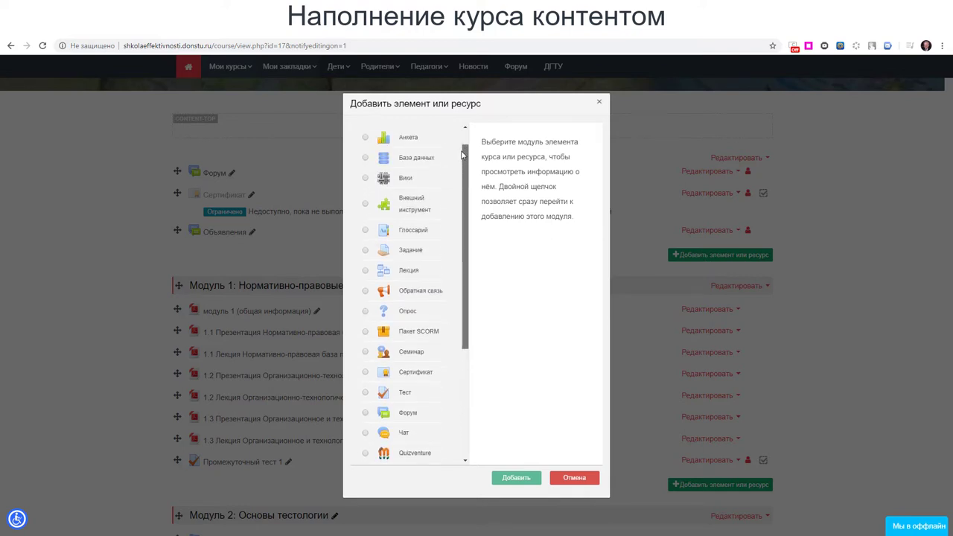
pyautogui.scroll(-5, 376, 298)
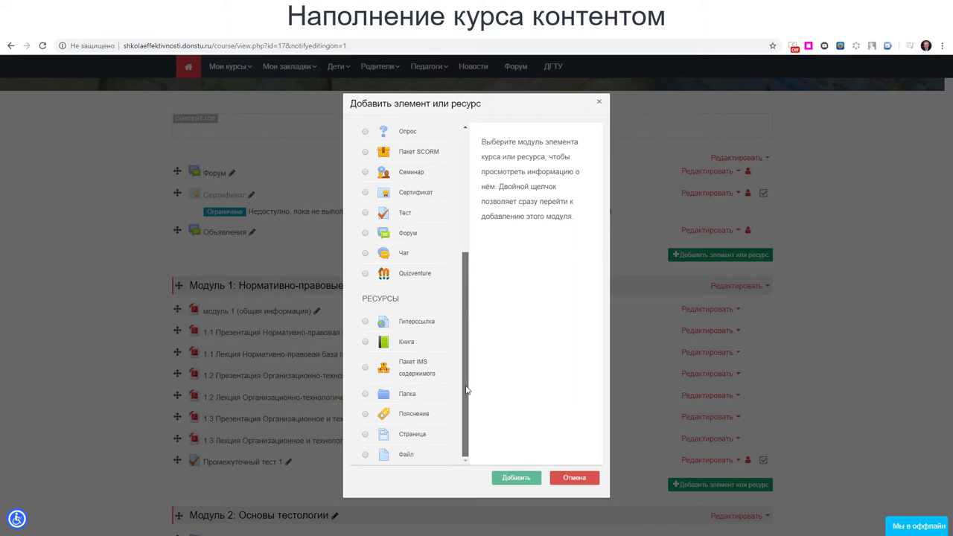
pyautogui.scroll(3, 467, 390)
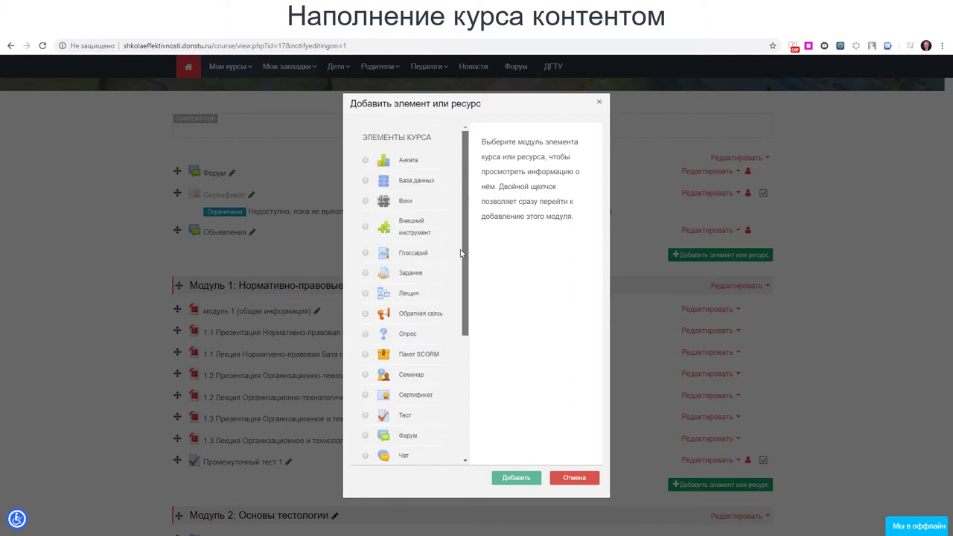
pyautogui.scroll(-3, 463, 395)
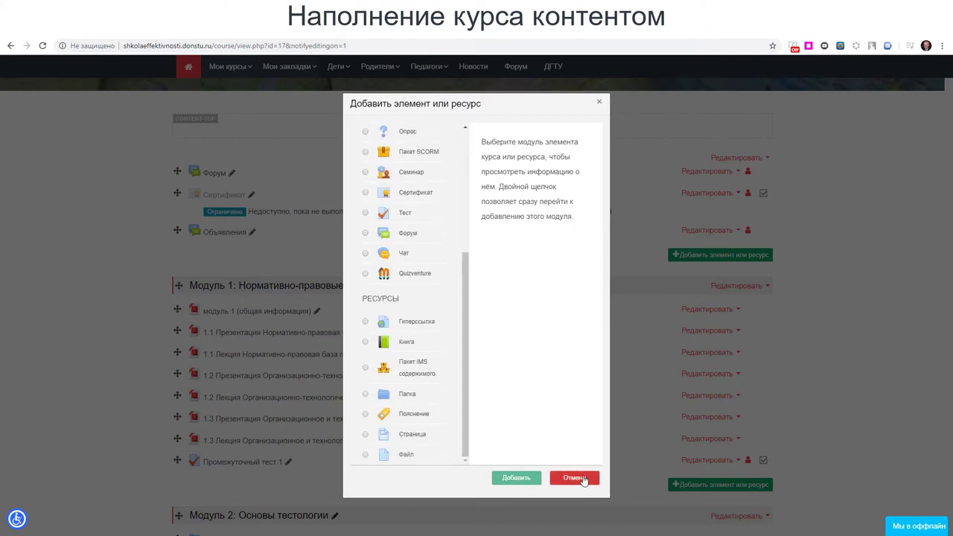
pyautogui.click(574, 477)
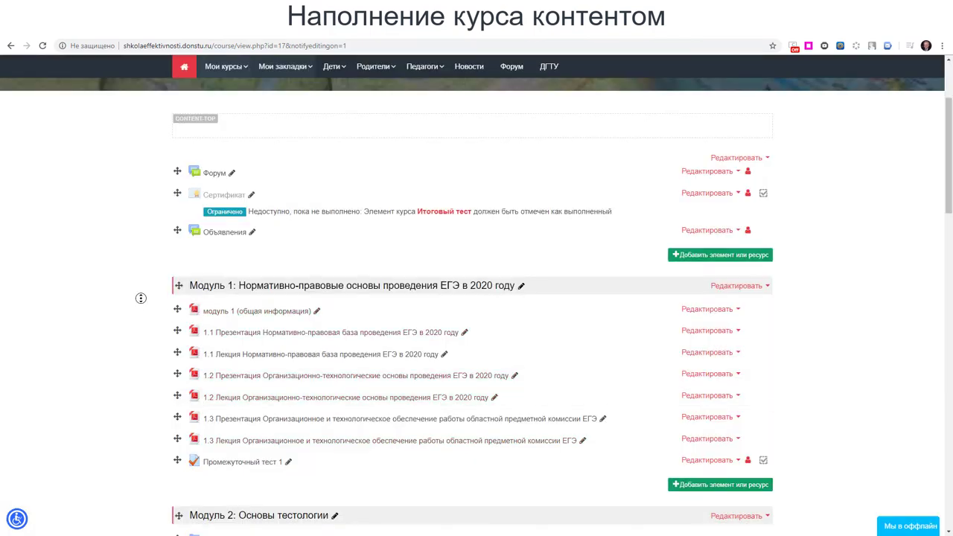
# Step: Add 1 new topic section at the end of the course, after Модуль 3
pyautogui.scroll(-1, 135, 320)
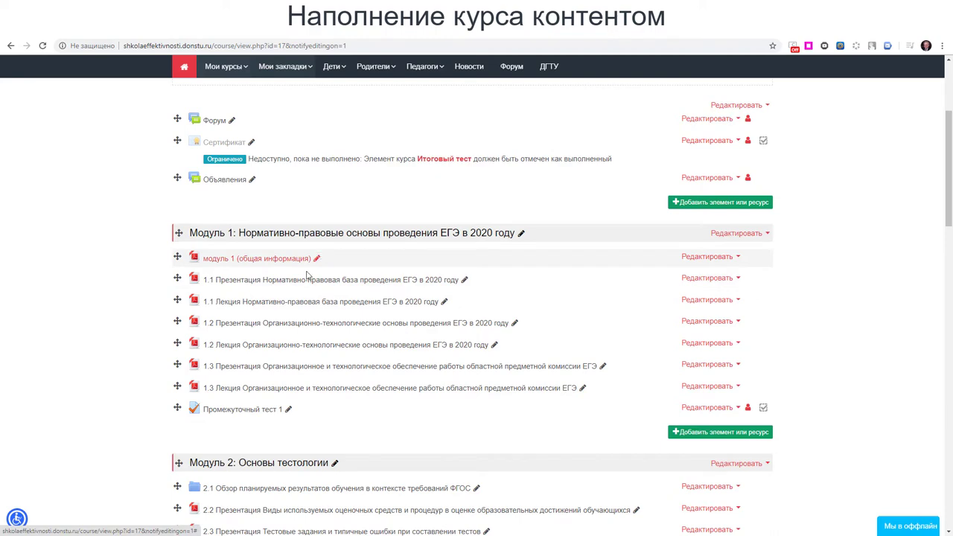
pyautogui.scroll(-3, 283, 376)
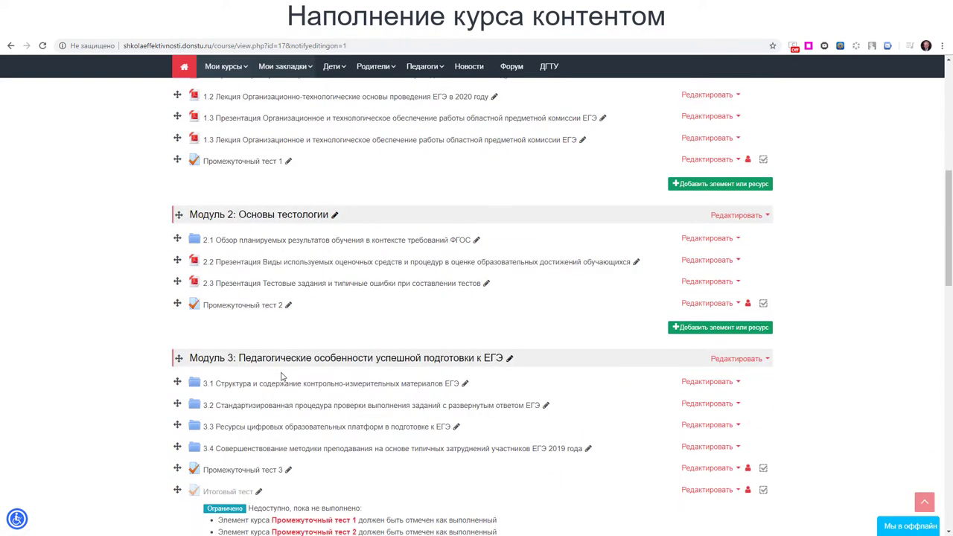
pyautogui.scroll(-1, 282, 376)
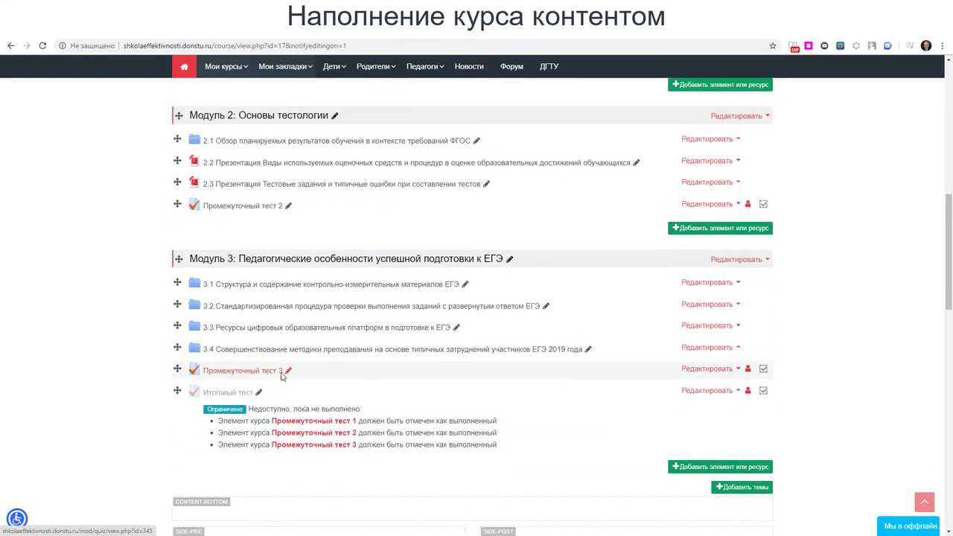
pyautogui.scroll(4, 282, 376)
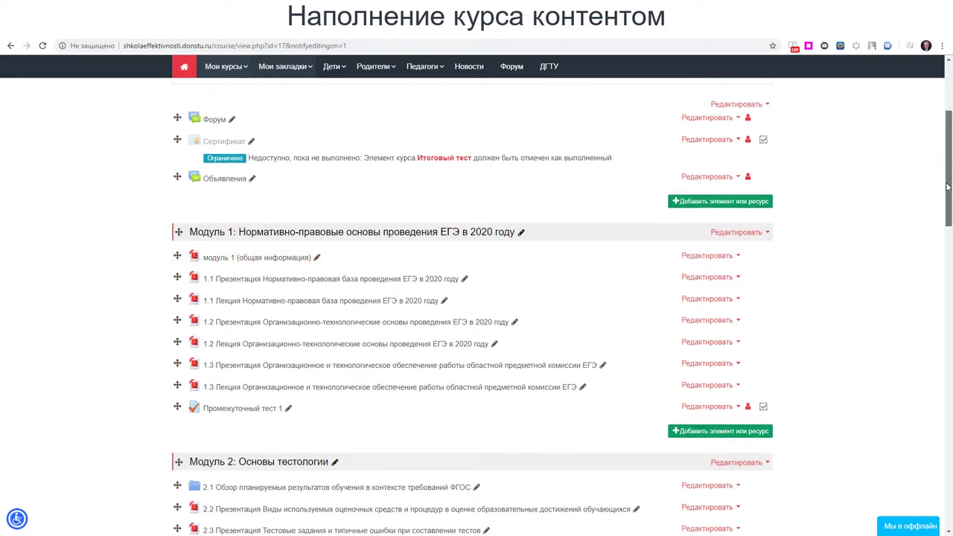
pyautogui.moveTo(948, 168); pyautogui.dragTo(947, 313)
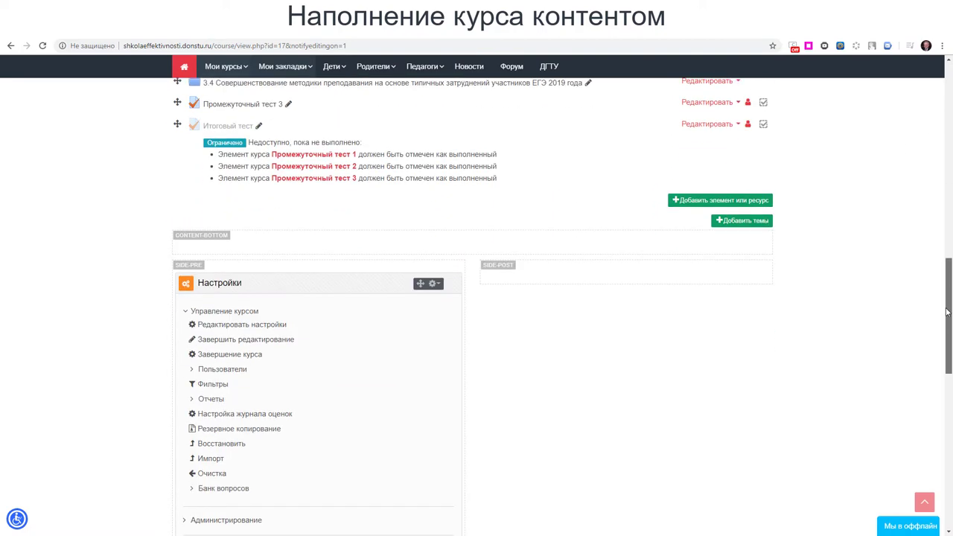
pyautogui.click(752, 229)
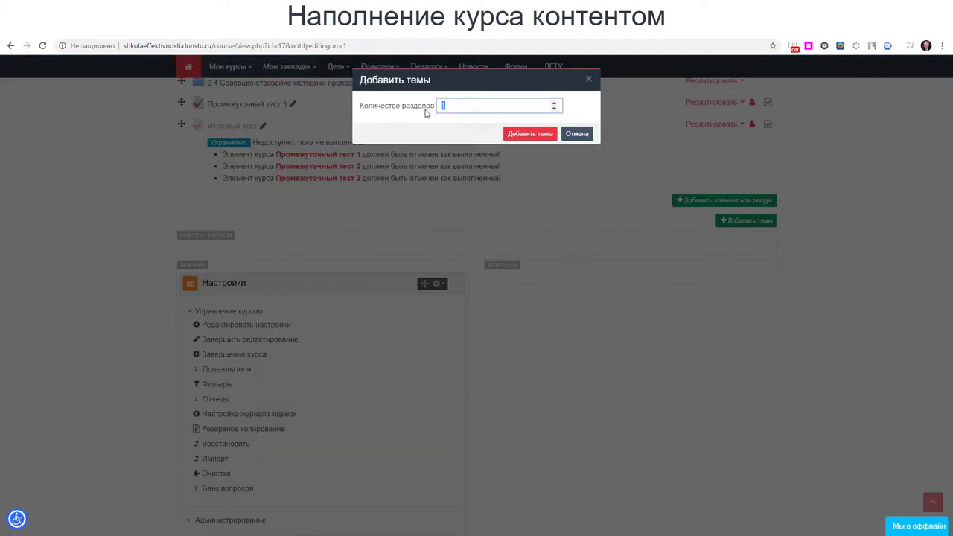
pyautogui.click(529, 134)
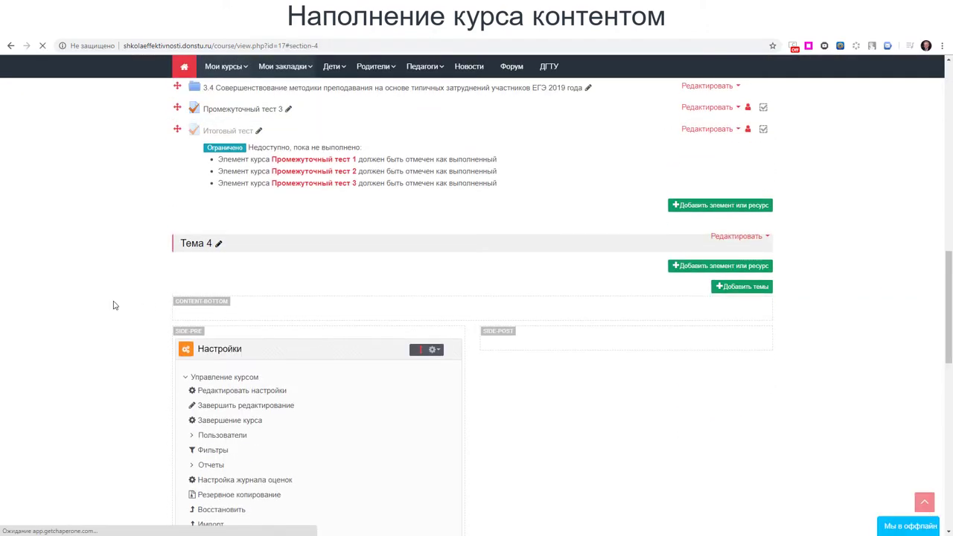
# Step: Rename the new topic section «Тема 4» below Модуль 3 to «4»
pyautogui.scroll(-1, 359, 292)
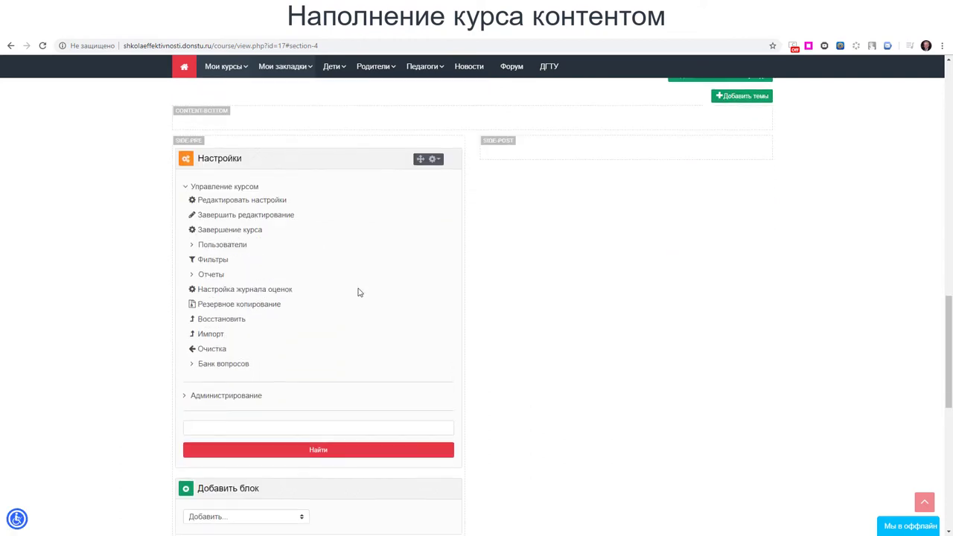
pyautogui.scroll(3, 536, 279)
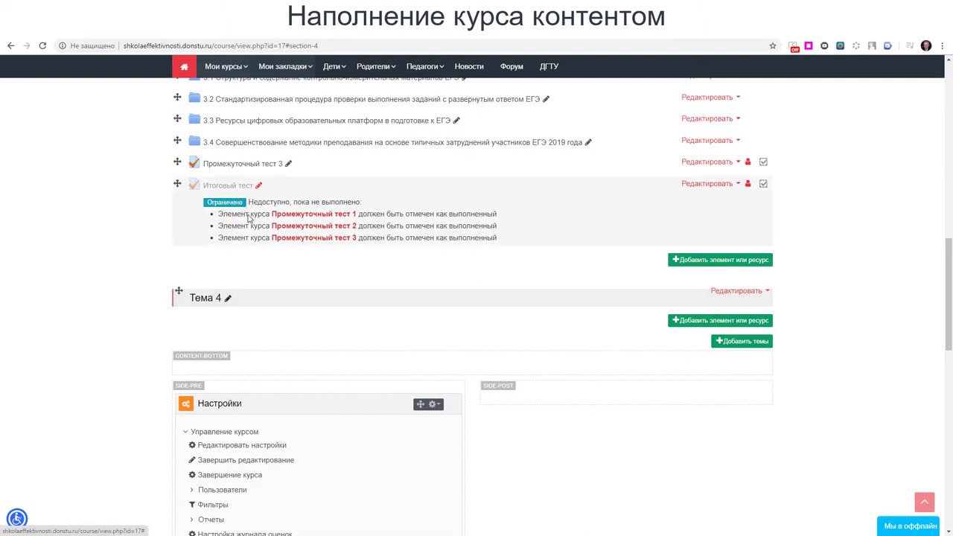
pyautogui.click(229, 299)
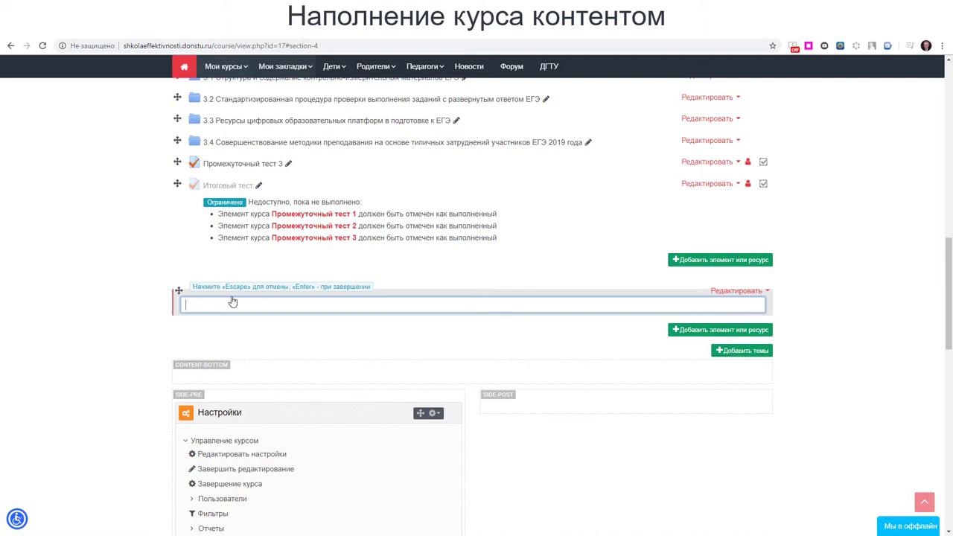
pyautogui.write('4')
pyautogui.press('Return')
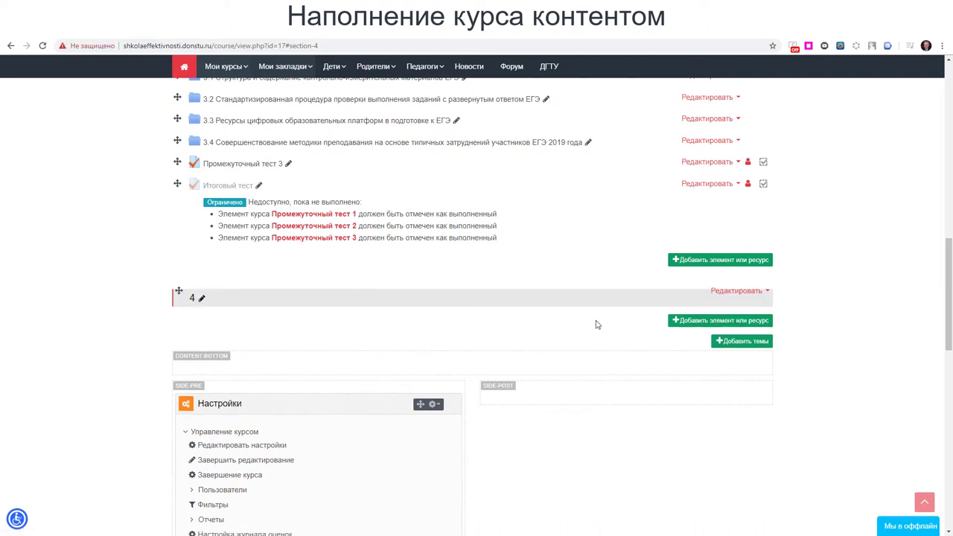
# Step: Highlight topic section «4» and delete it from the course
pyautogui.click(760, 296)
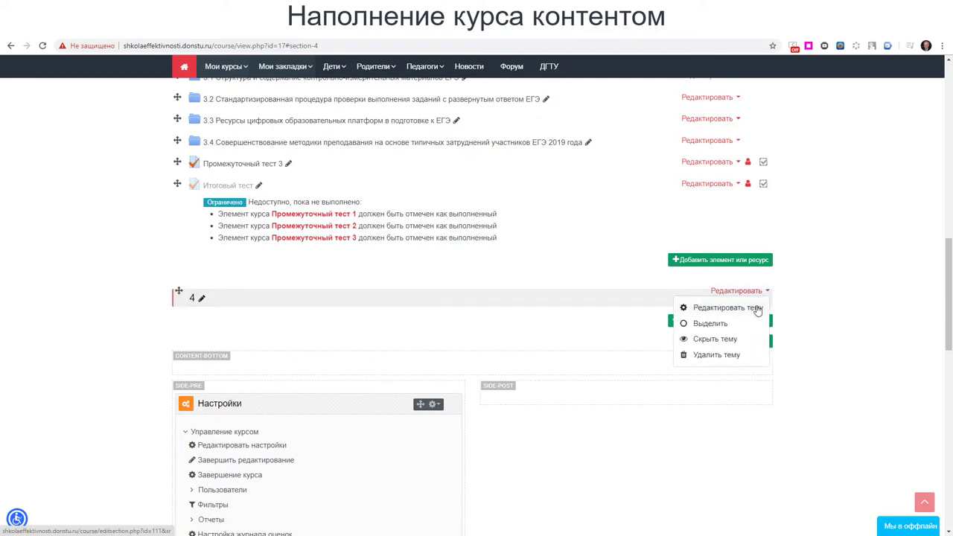
pyautogui.click(727, 328)
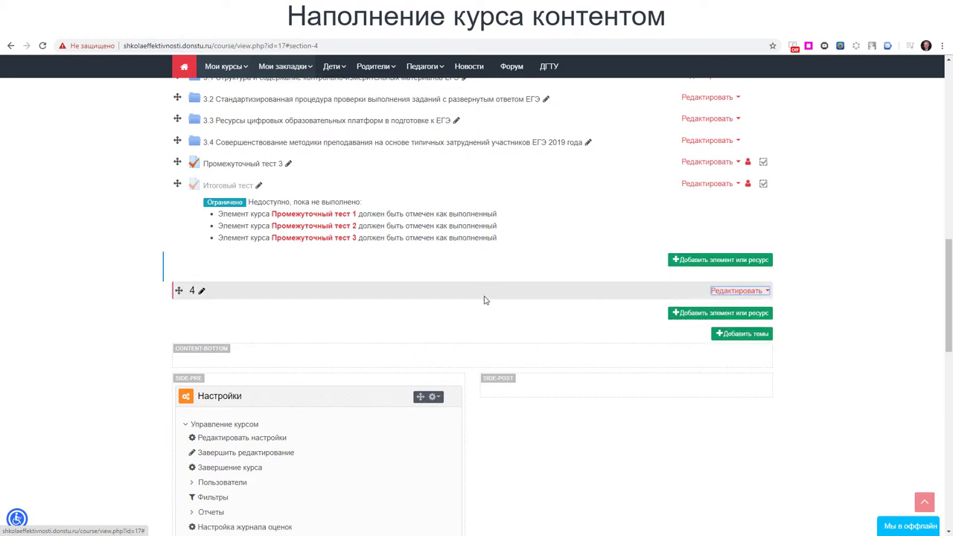
pyautogui.scroll(-1, 518, 349)
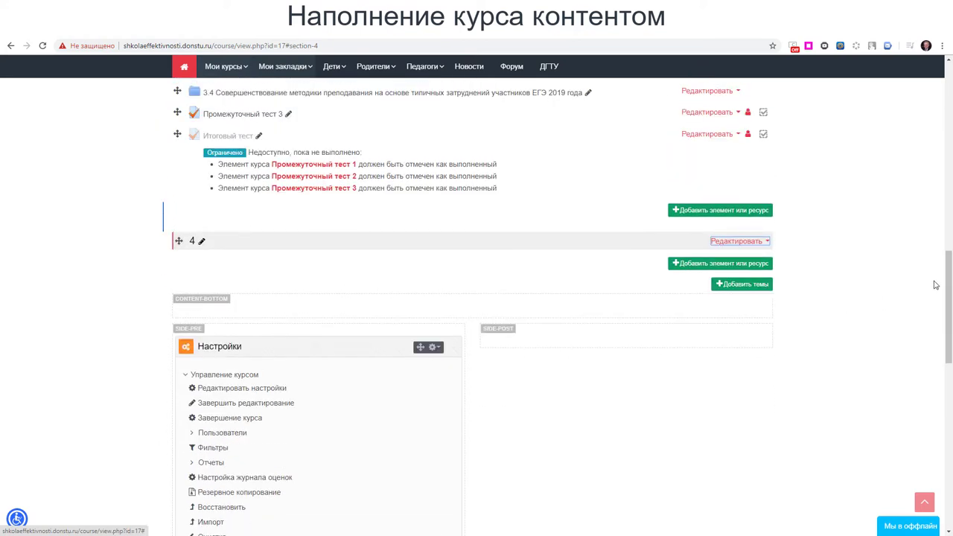
pyautogui.scroll(2, 948, 255)
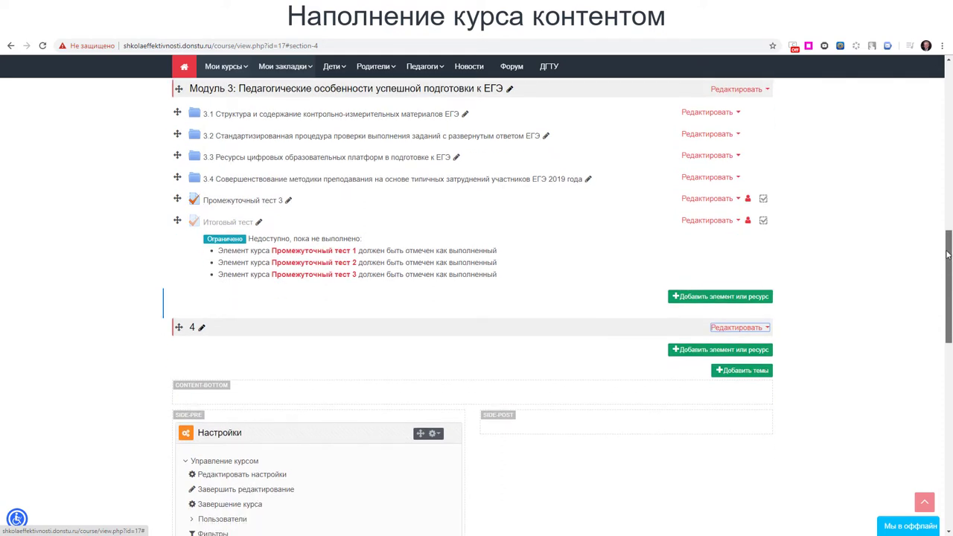
pyautogui.click(763, 328)
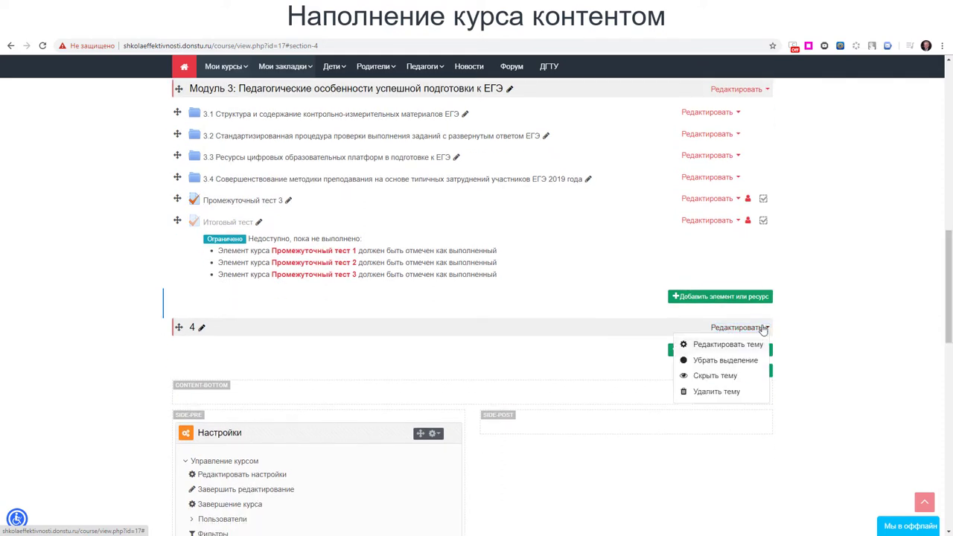
pyautogui.click(717, 395)
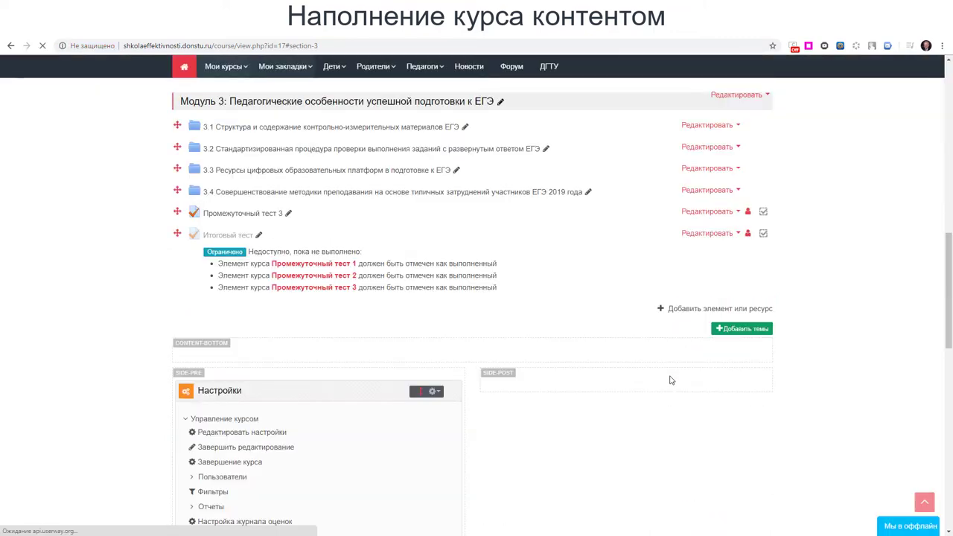
# Step: Look over the course's general section and modules, and start adding a new course in the teachers' category «Учителя»
pyautogui.moveTo(947, 314); pyautogui.dragTo(945, 191)
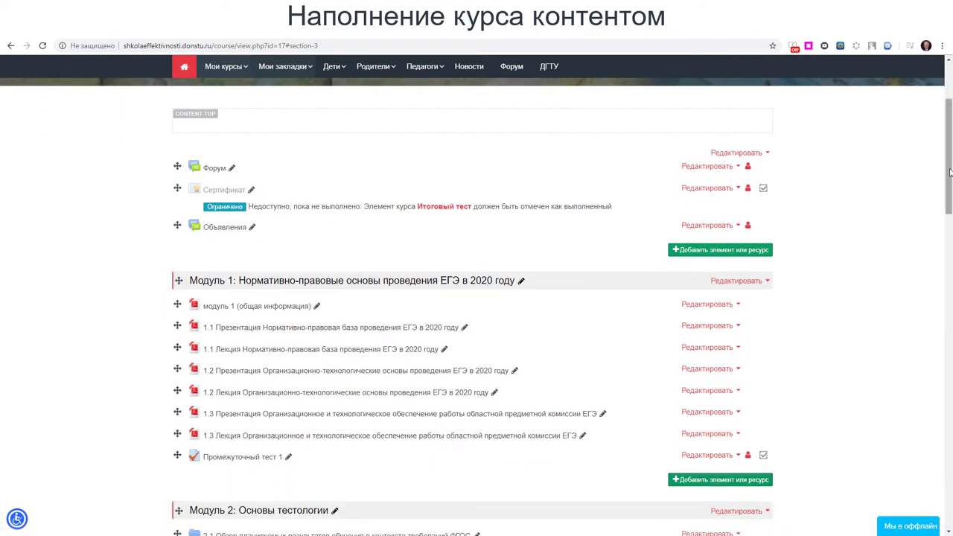
pyautogui.moveTo(948, 171); pyautogui.dragTo(948, 156)
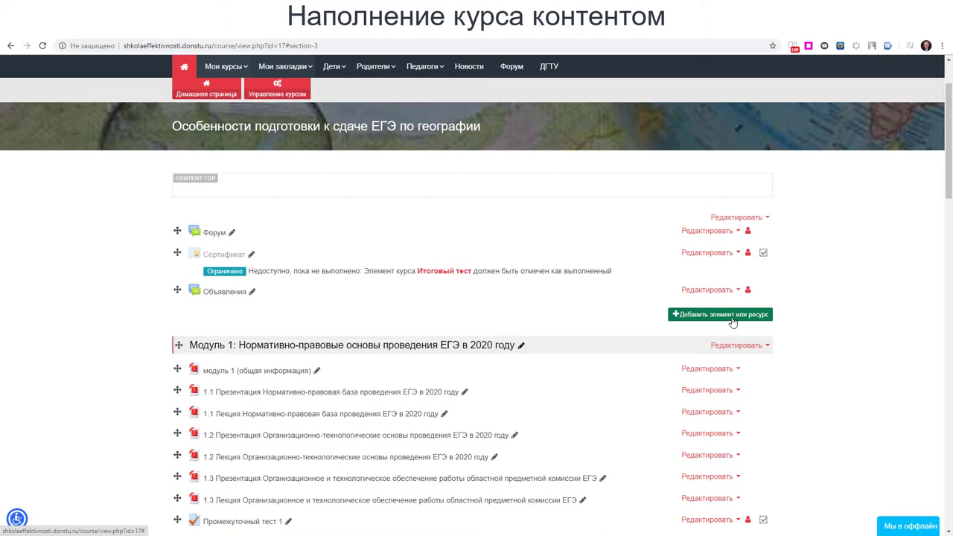
pyautogui.moveTo(950, 139); pyautogui.dragTo(938, 281)
pyautogui.scroll(15, 933, 312)
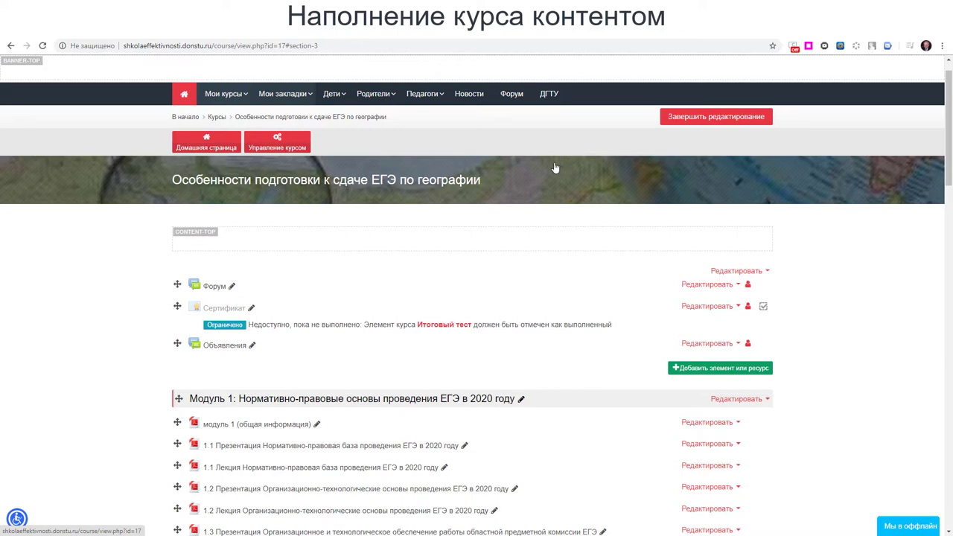
pyautogui.moveTo(423, 94)
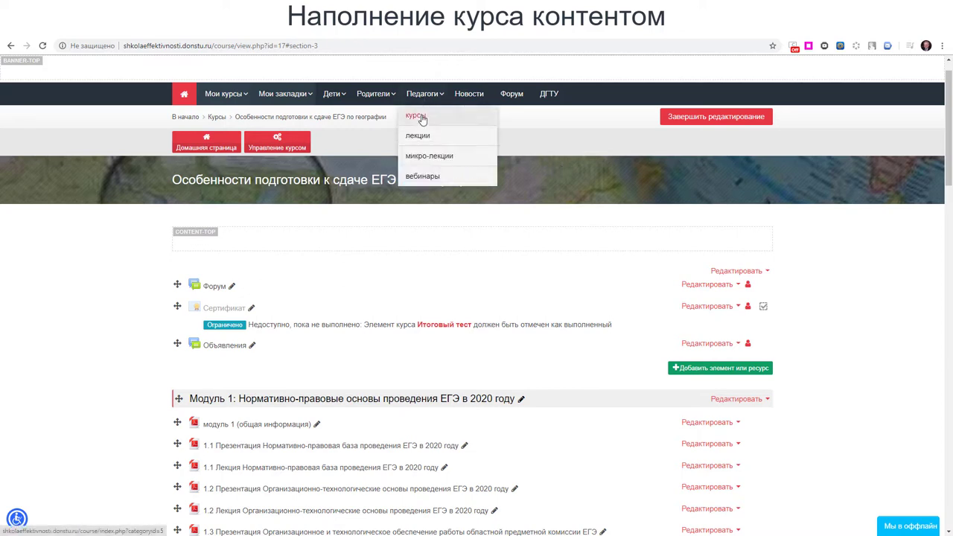
pyautogui.click(421, 118)
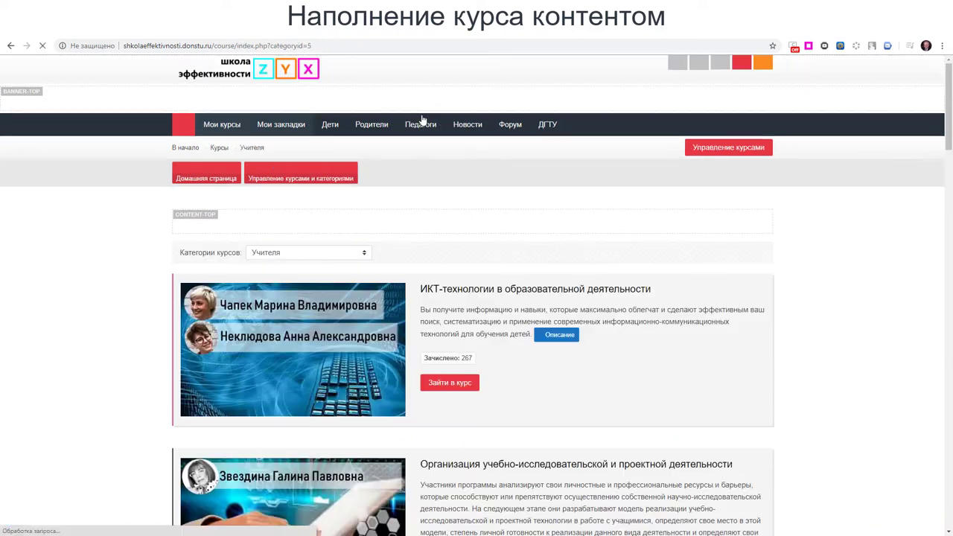
pyautogui.scroll(-10, 942, 236)
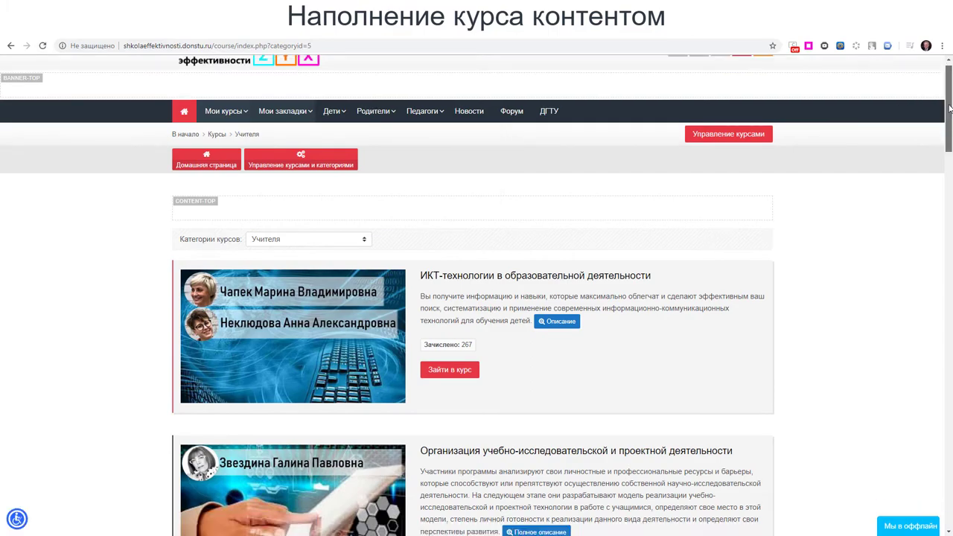
pyautogui.scroll(-10, 942, 236)
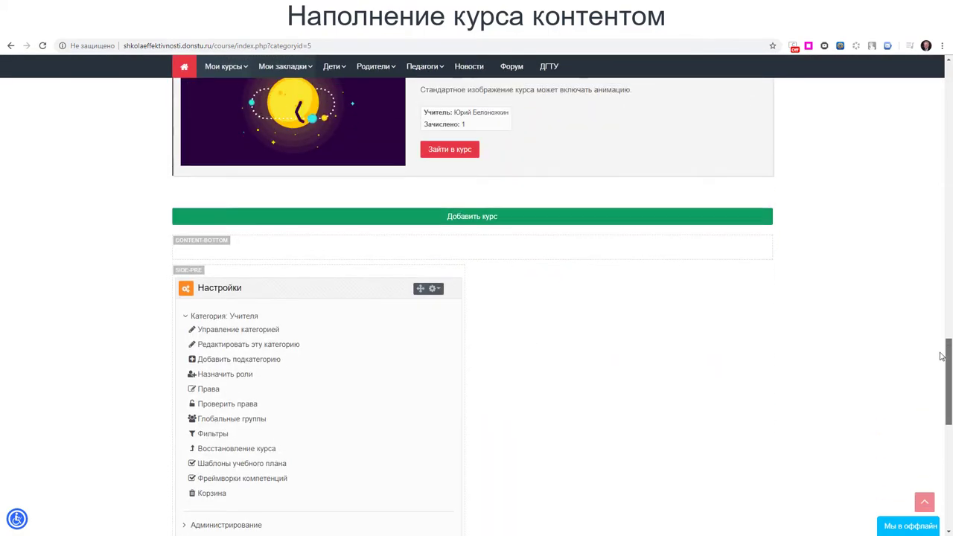
pyautogui.click(476, 222)
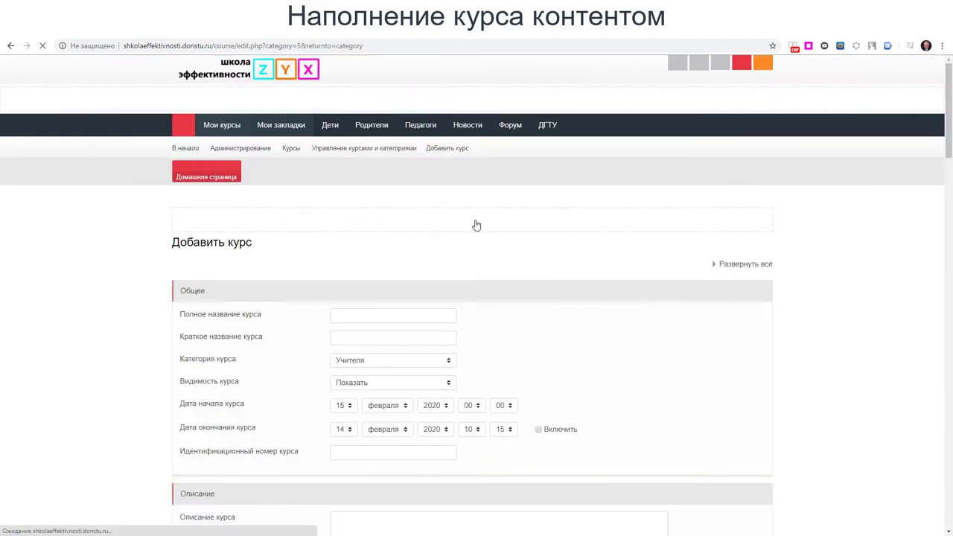
# Step: Enter «Название курса» as both the full and the short name of the new course
pyautogui.scroll(-1, 475, 224)
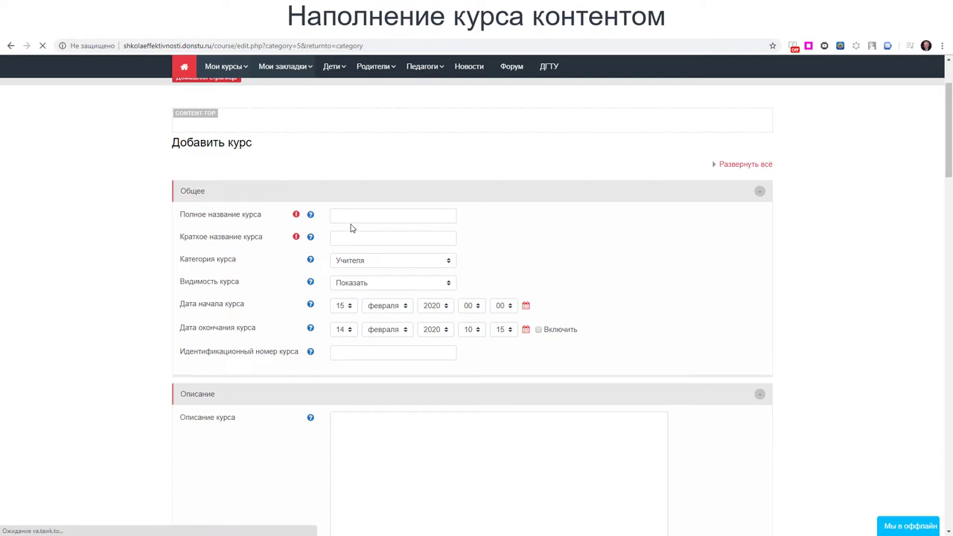
pyautogui.click(344, 234)
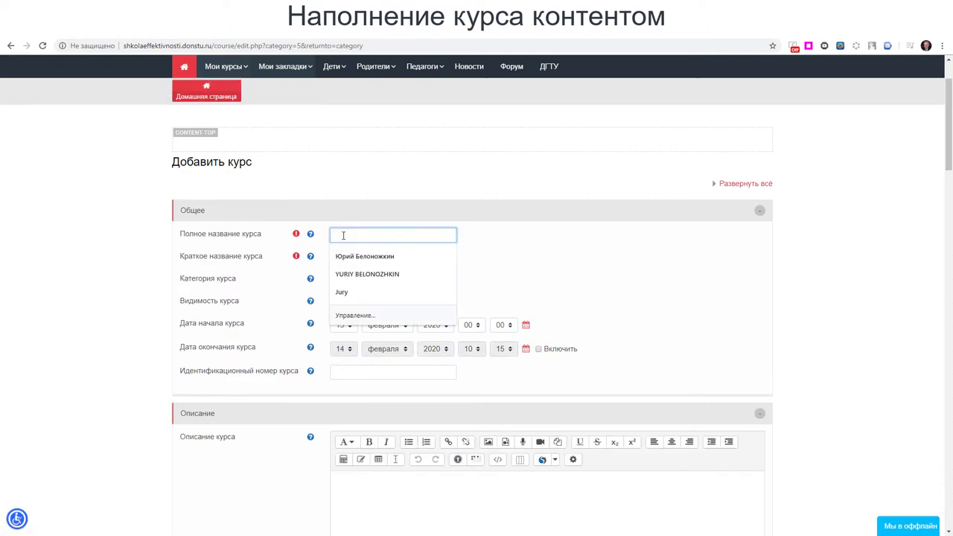
pyautogui.write('Название курса')
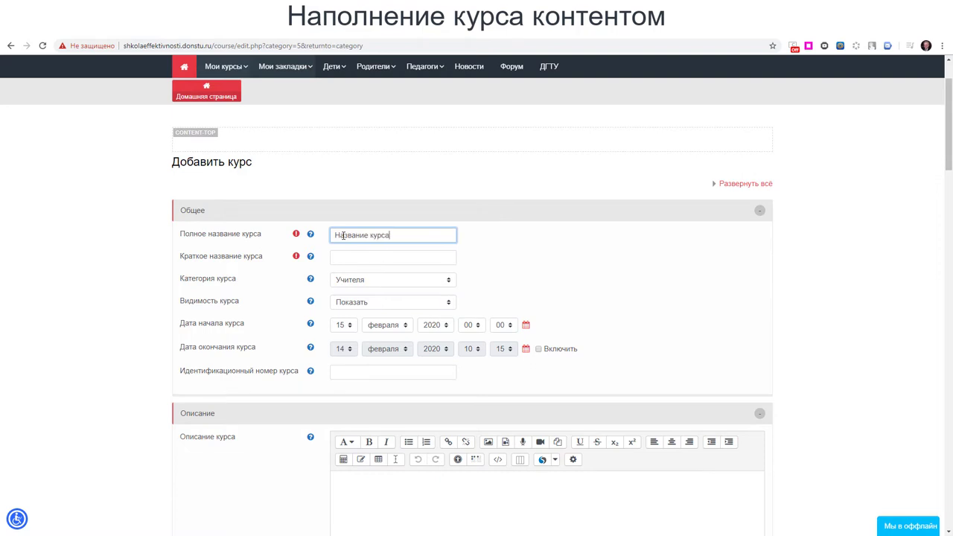
pyautogui.hotkey('ctrl', 'a')
pyautogui.hotkey('ctrl', 'c')
pyautogui.click(343, 255)
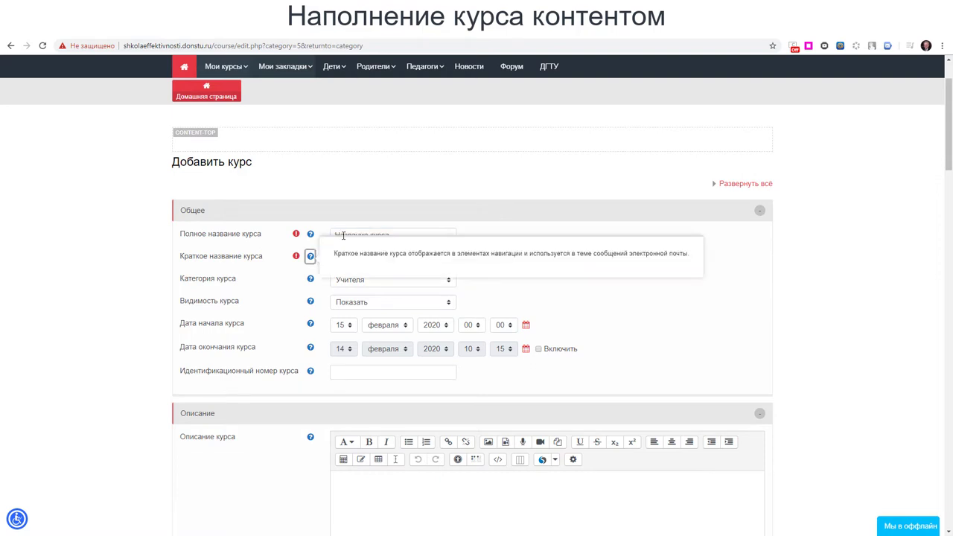
pyautogui.hotkey('ctrl', 'v')
pyautogui.scroll(-1, 701, 240)
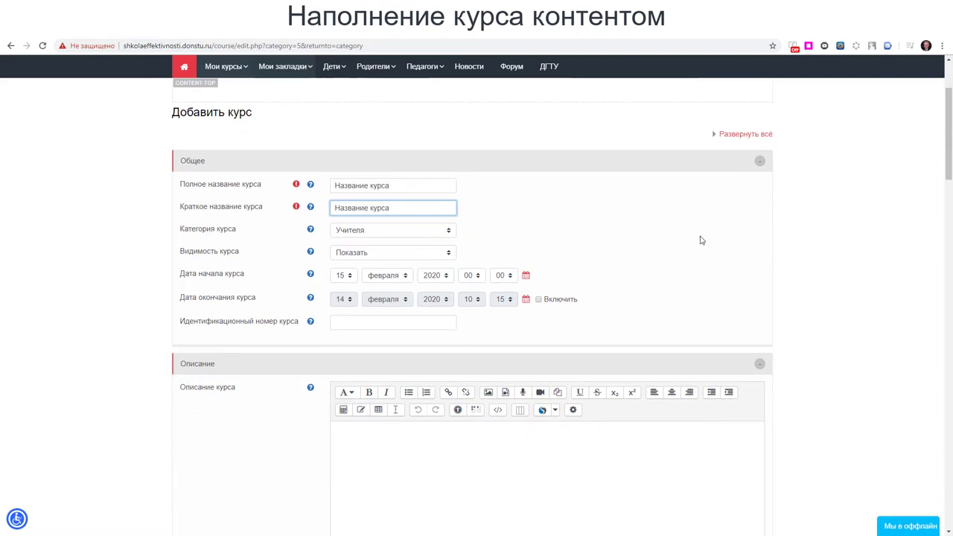
# Step: Set the course category to «Разное» and check the visibility options, keeping «Показать»
pyautogui.click(449, 235)
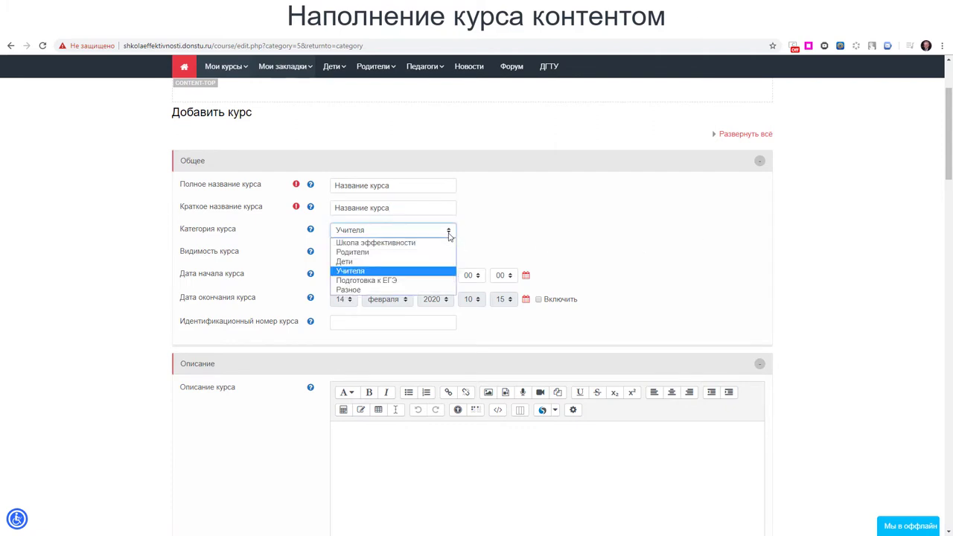
pyautogui.click(376, 290)
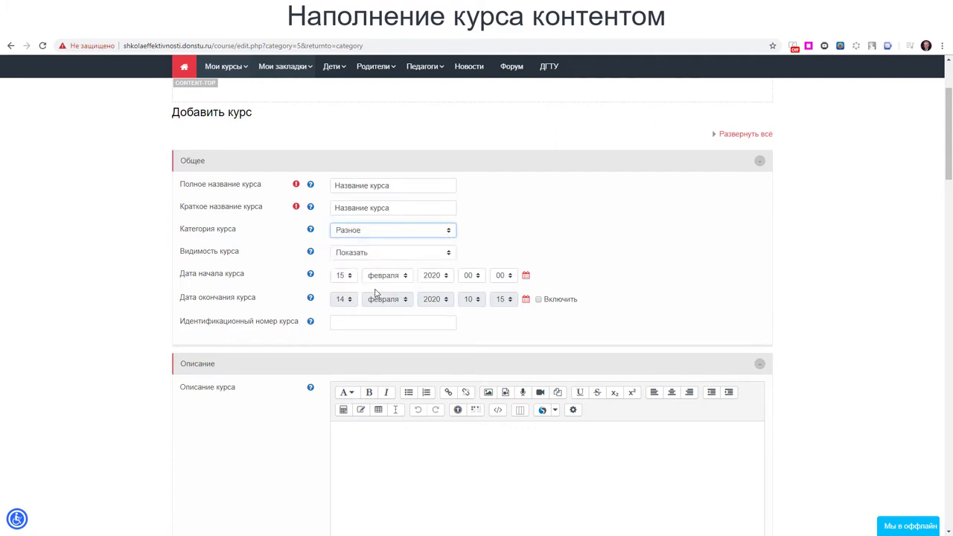
pyautogui.scroll(-1, 380, 290)
pyautogui.click(440, 206)
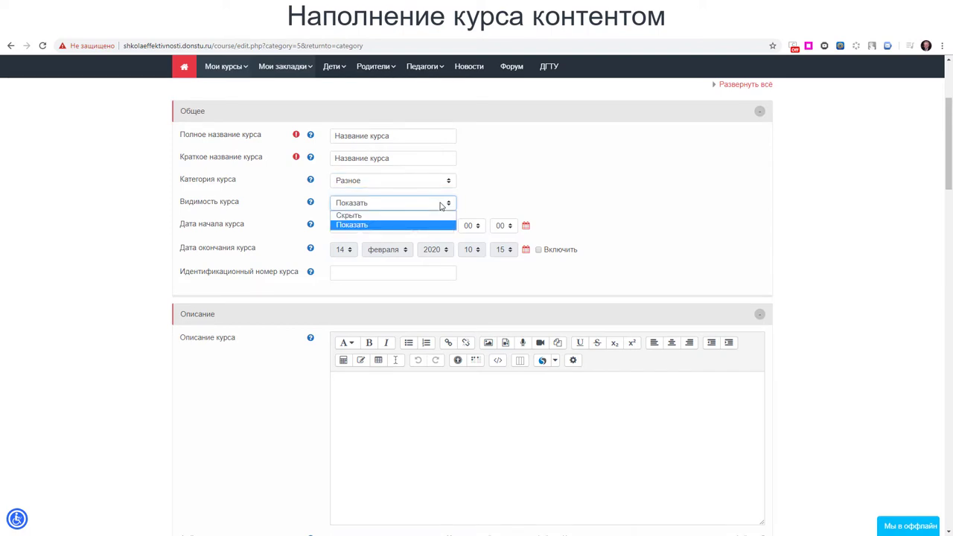
pyautogui.click(440, 206)
# Step: Try the option that enables the course end date, leaving it switched off
pyautogui.scroll(-1, 440, 205)
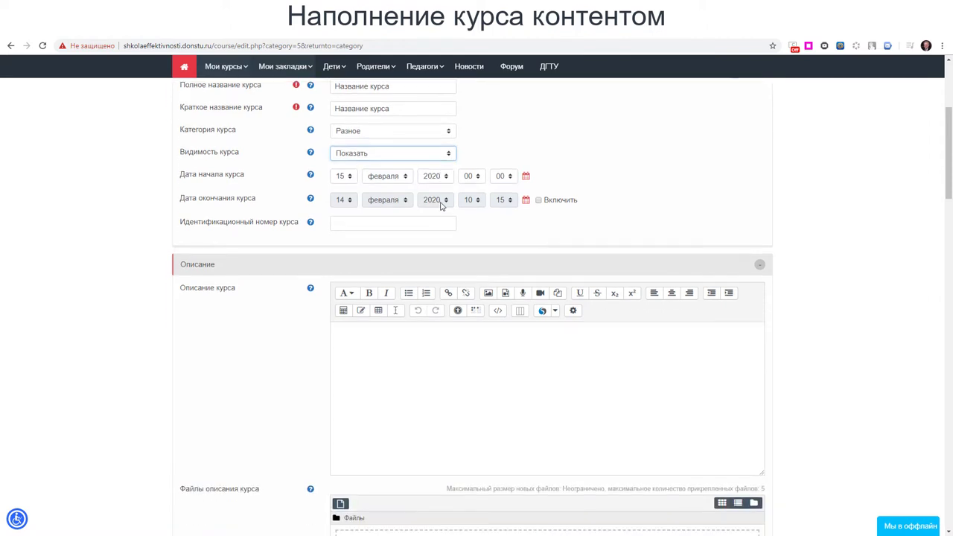
pyautogui.click(538, 200)
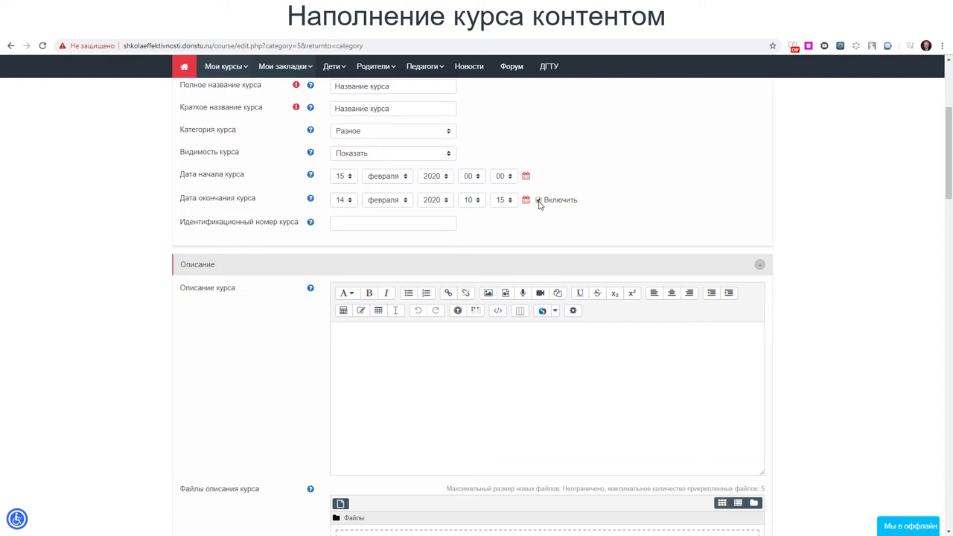
pyautogui.click(538, 200)
pyautogui.scroll(-1, 541, 206)
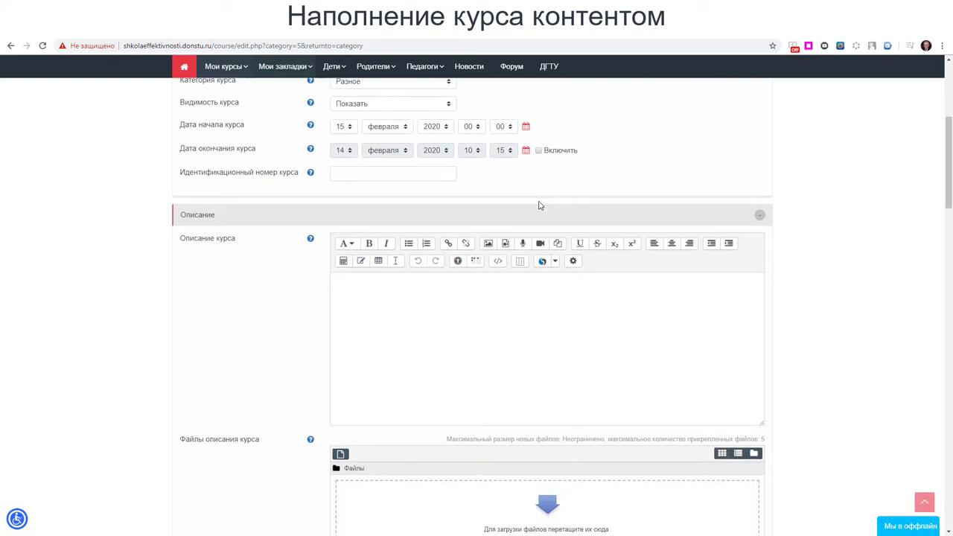
pyautogui.click(538, 151)
pyautogui.click(538, 151)
# Step: Examine the course description editor and the image file types accepted for the description files
pyautogui.click(354, 283)
pyautogui.scroll(-2, 251, 302)
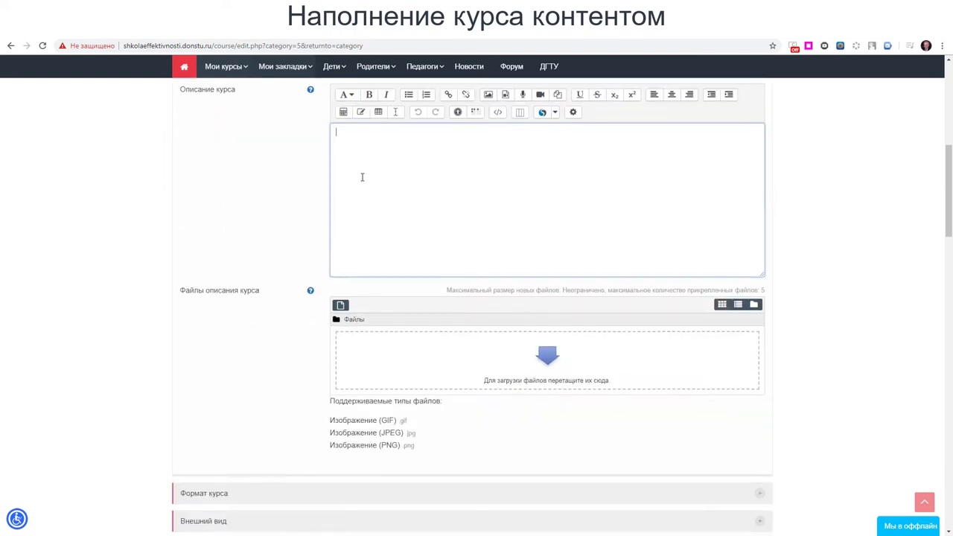
pyautogui.scroll(-1, 365, 216)
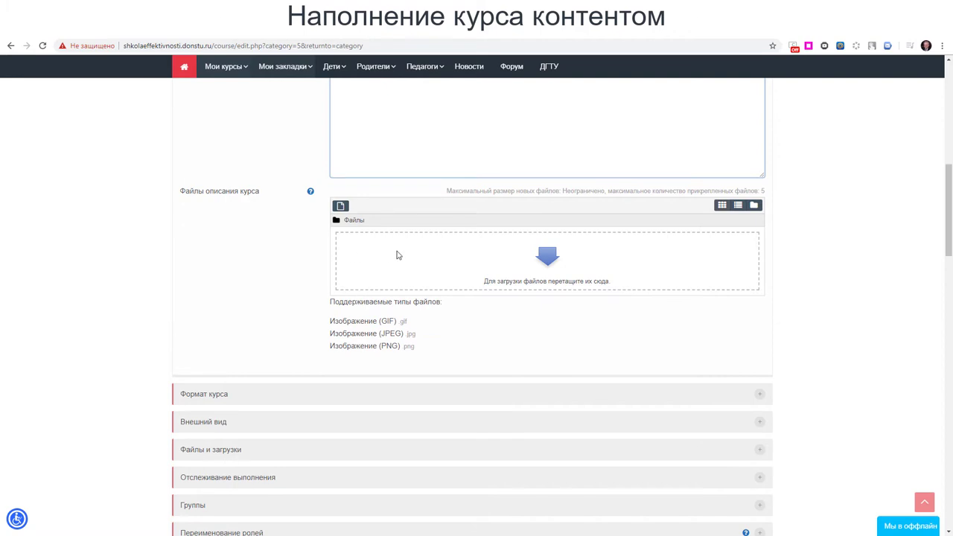
# Step: Expand the course format settings and review the available formats, keeping «Разделы по темам»
pyautogui.scroll(-2, 365, 280)
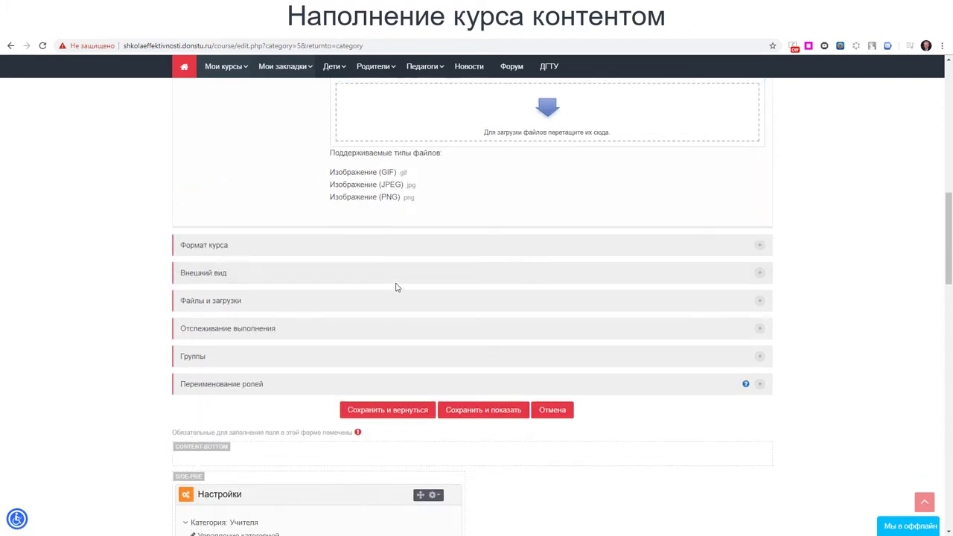
pyautogui.click(226, 253)
pyautogui.scroll(-2, 224, 253)
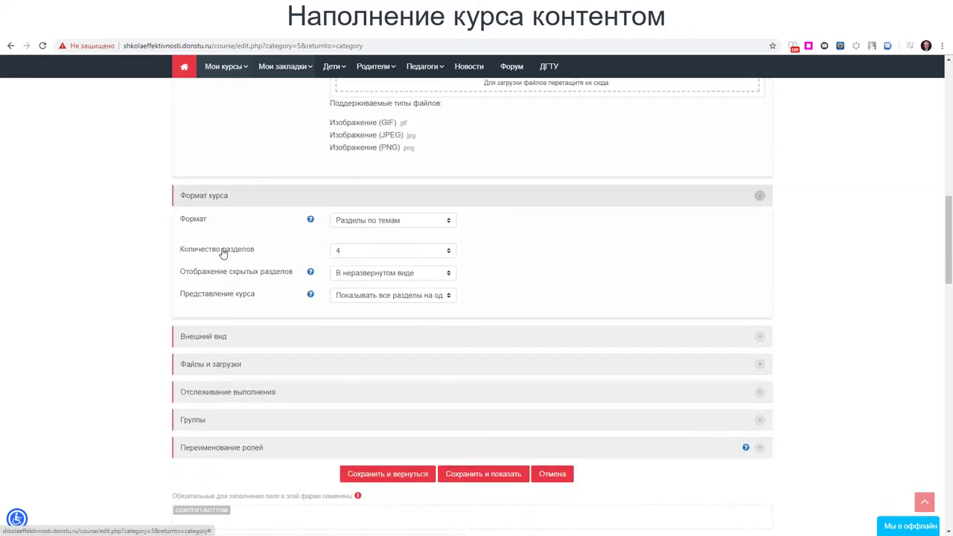
pyautogui.click(446, 122)
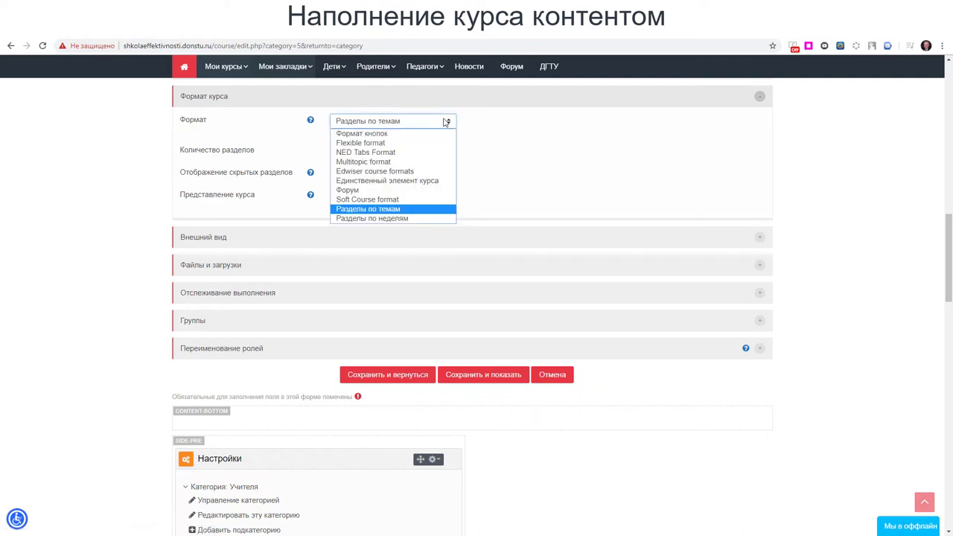
pyautogui.click(446, 121)
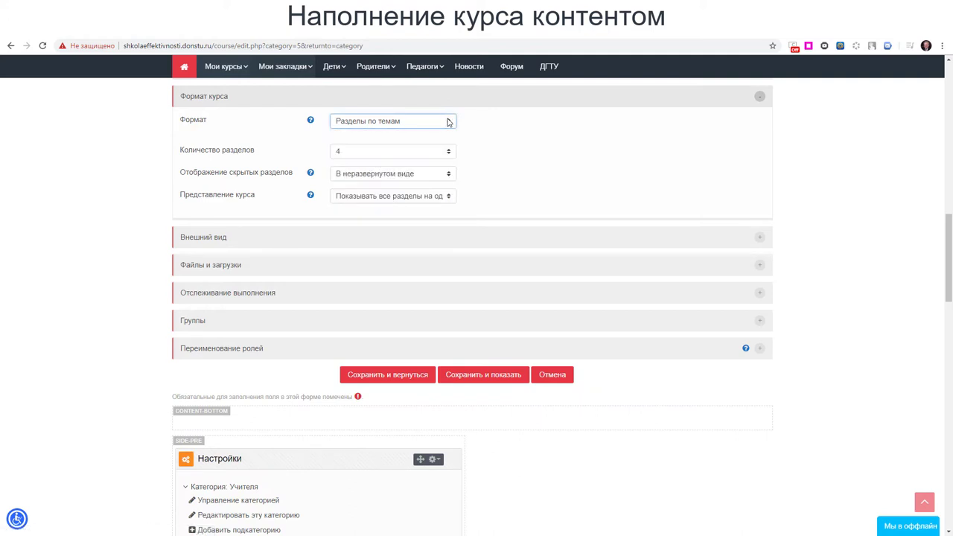
# Step: Review the choices for the number of course sections, keeping 4
pyautogui.click(449, 152)
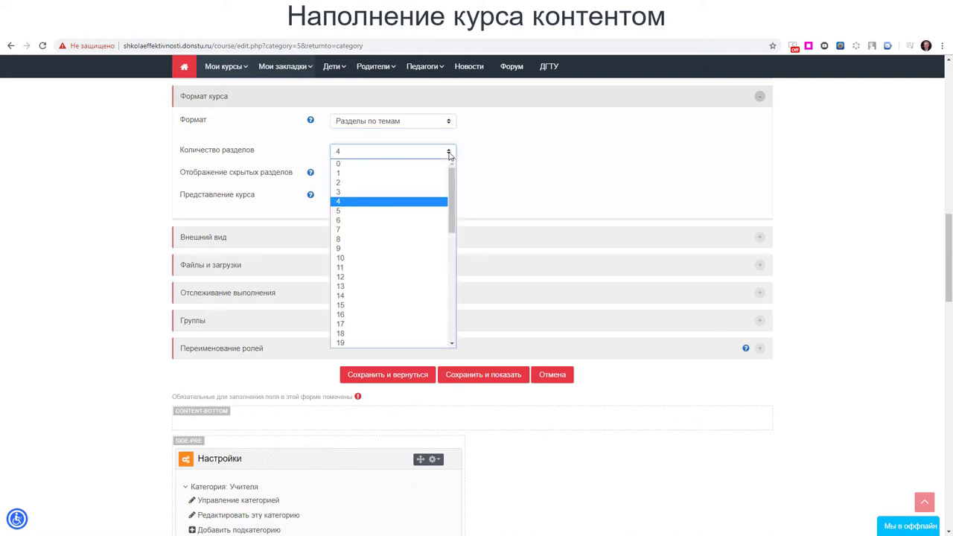
pyautogui.click(449, 153)
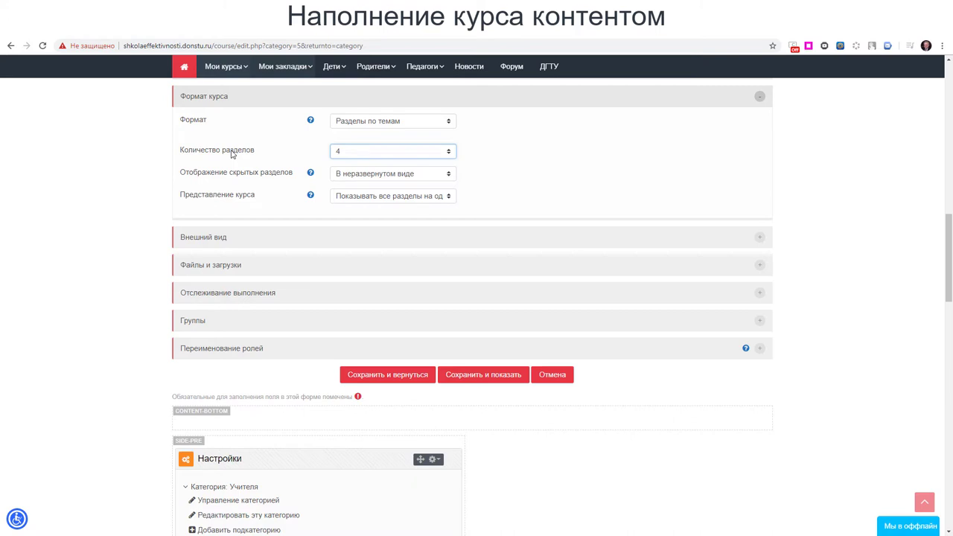
pyautogui.click(356, 154)
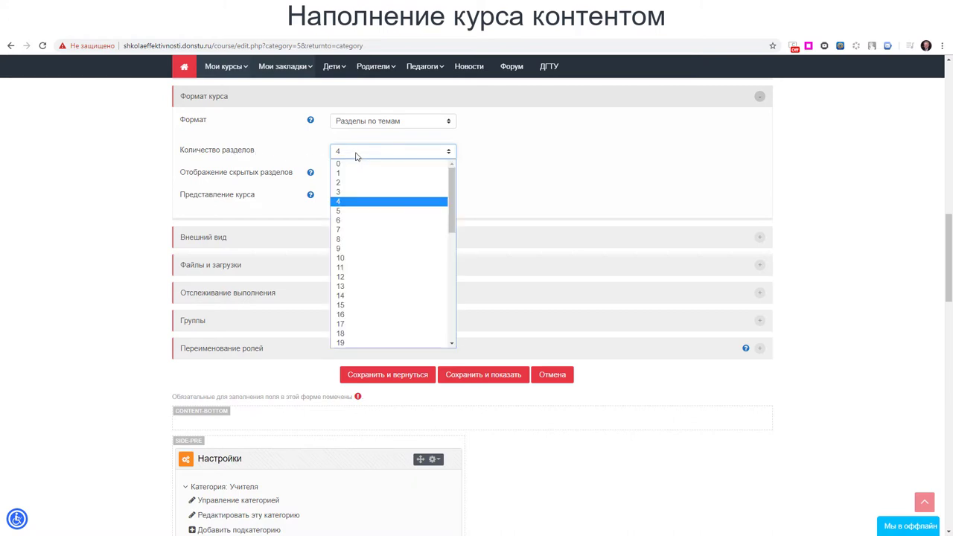
pyautogui.click(357, 155)
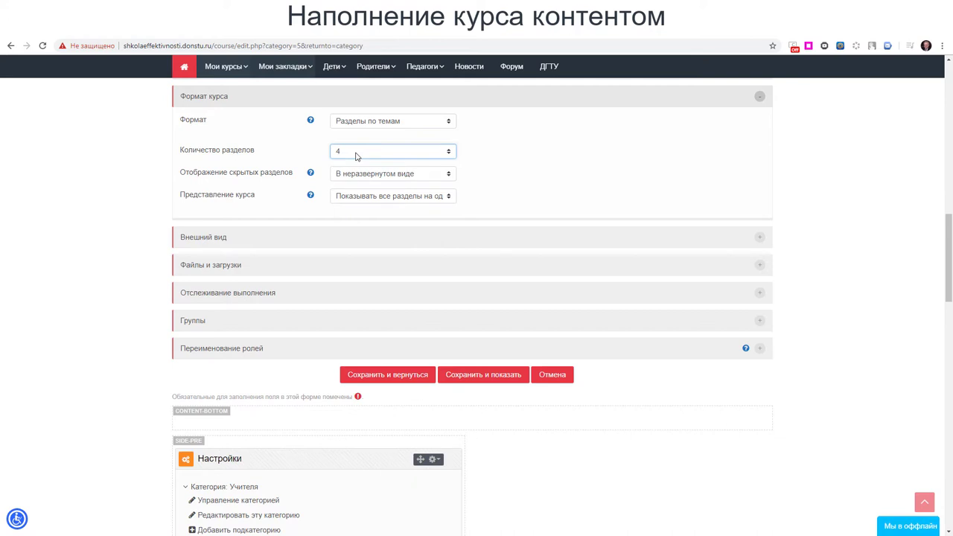
# Step: Check the hidden-section display options, keeping «В неразвернутом виде», and set the course layout to «Показывать один раздел на странице»
pyautogui.click(362, 176)
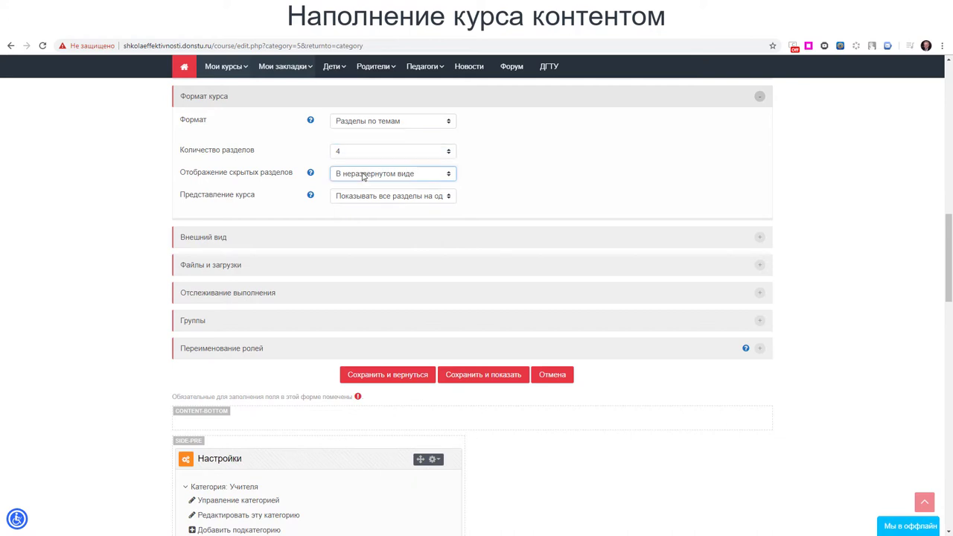
pyautogui.click(362, 175)
pyautogui.click(364, 197)
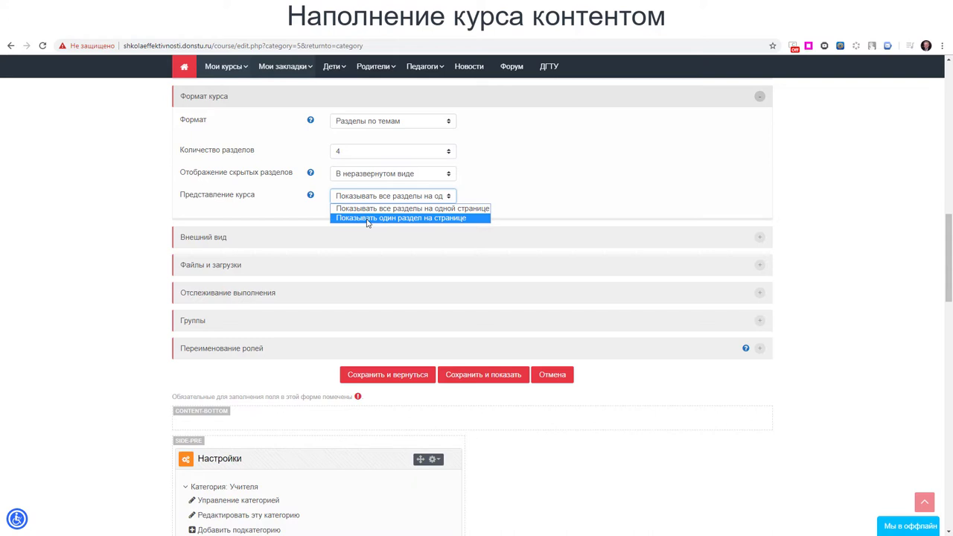
pyautogui.click(367, 218)
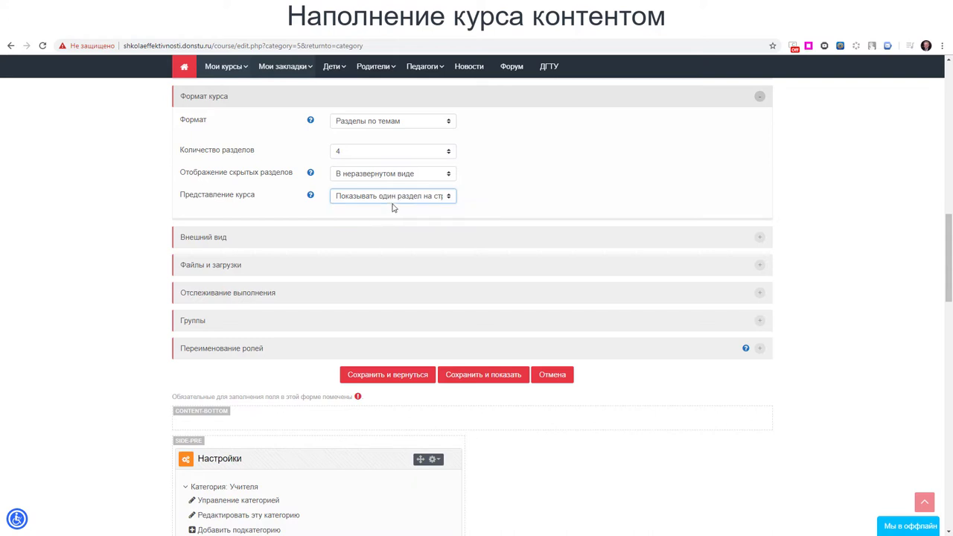
# Step: Switch to the existing demo course on adapted educational programmes, turn off editing mode and look over its section list
pyautogui.moveTo(224, 66)
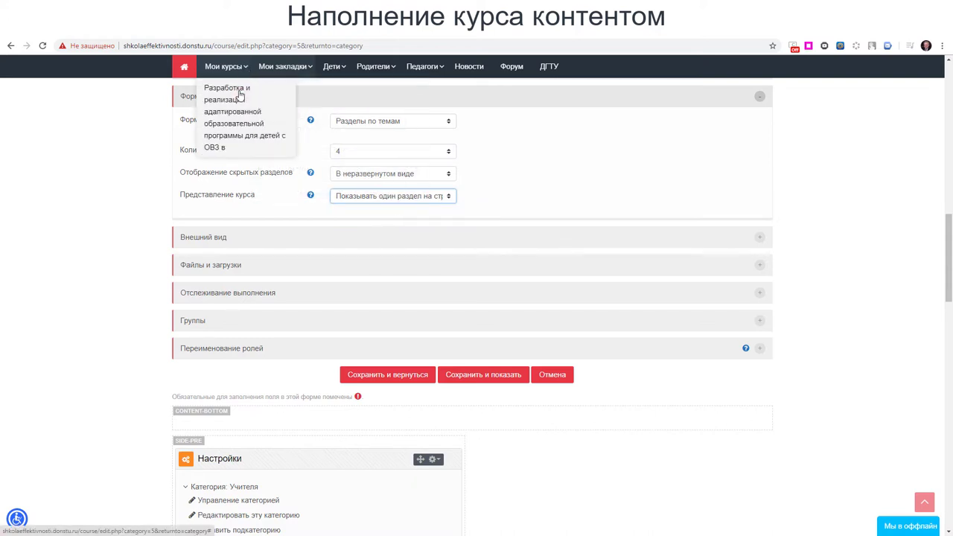
pyautogui.press('Escape')
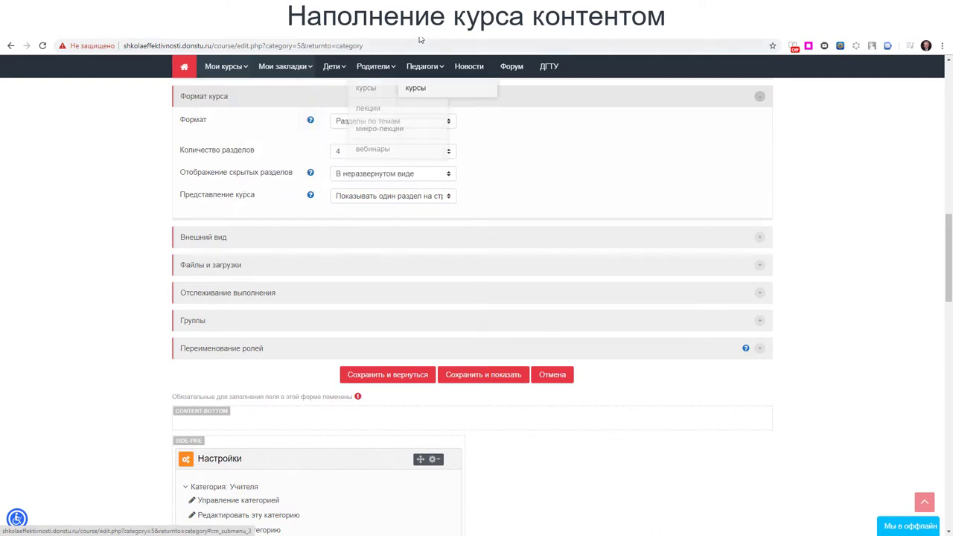
pyautogui.click(421, 34)
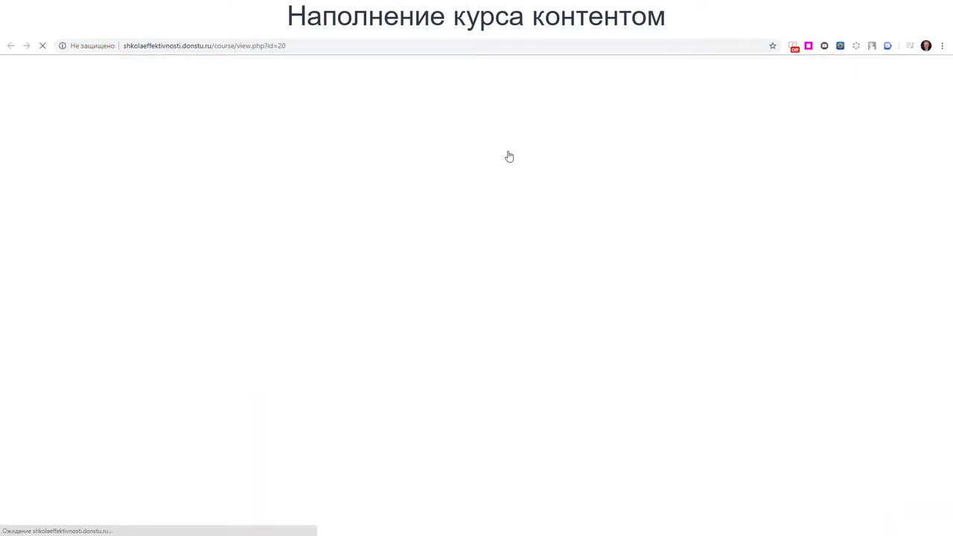
pyautogui.scroll(-5, 550, 277)
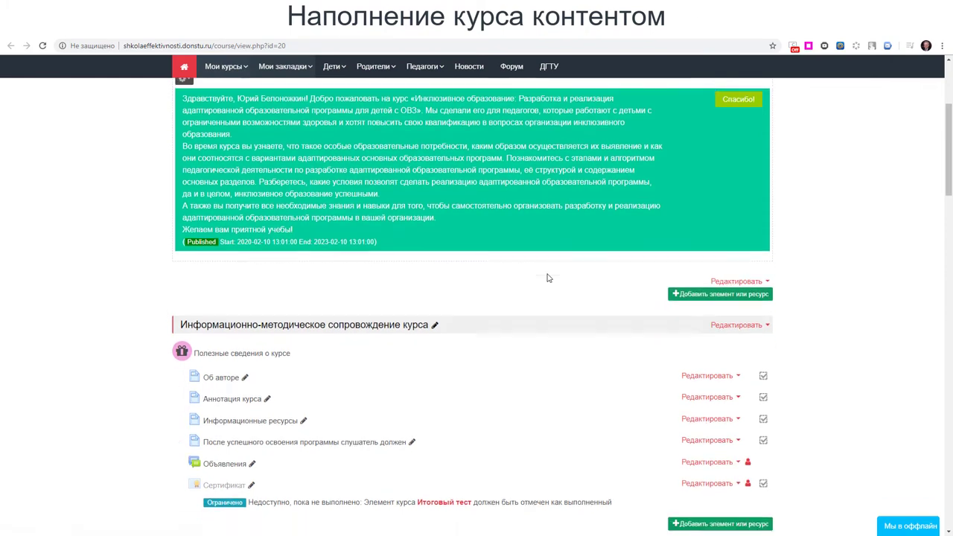
pyautogui.scroll(5, 930, 270)
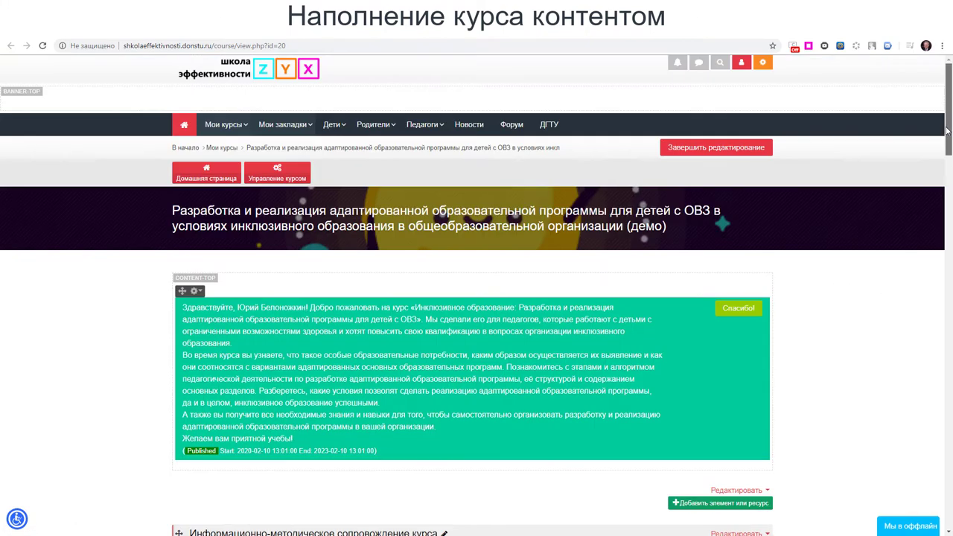
pyautogui.click(736, 148)
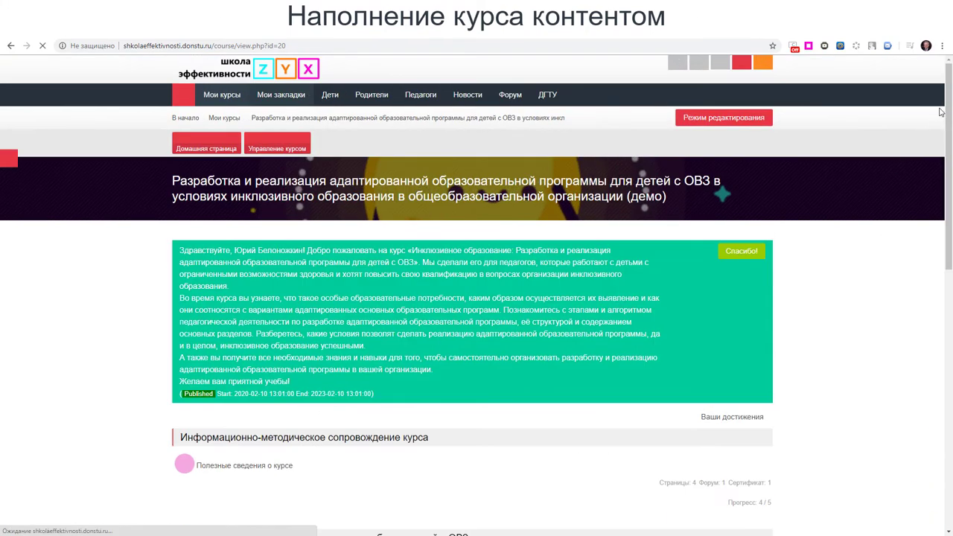
pyautogui.moveTo(941, 112); pyautogui.dragTo(935, 254)
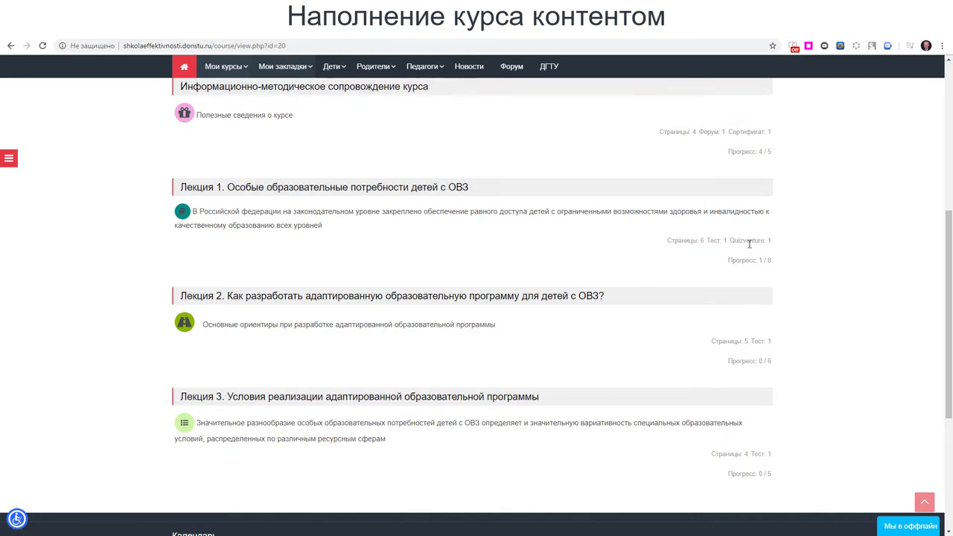
pyautogui.moveTo(949, 246); pyautogui.dragTo(949, 96)
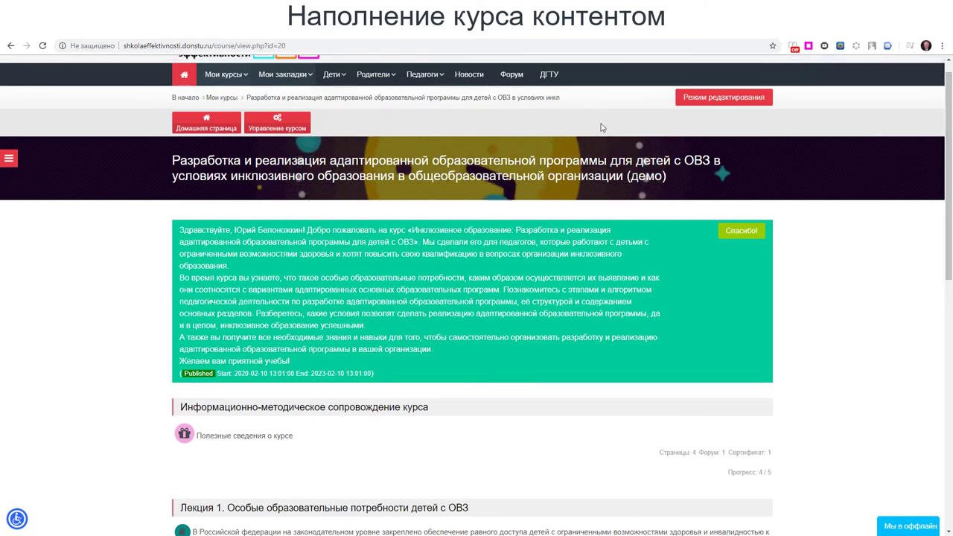
# Step: Set the demo course's layout to «Показывать все разделы на одной странице» in its settings, save, and look over the course page
pyautogui.click(293, 129)
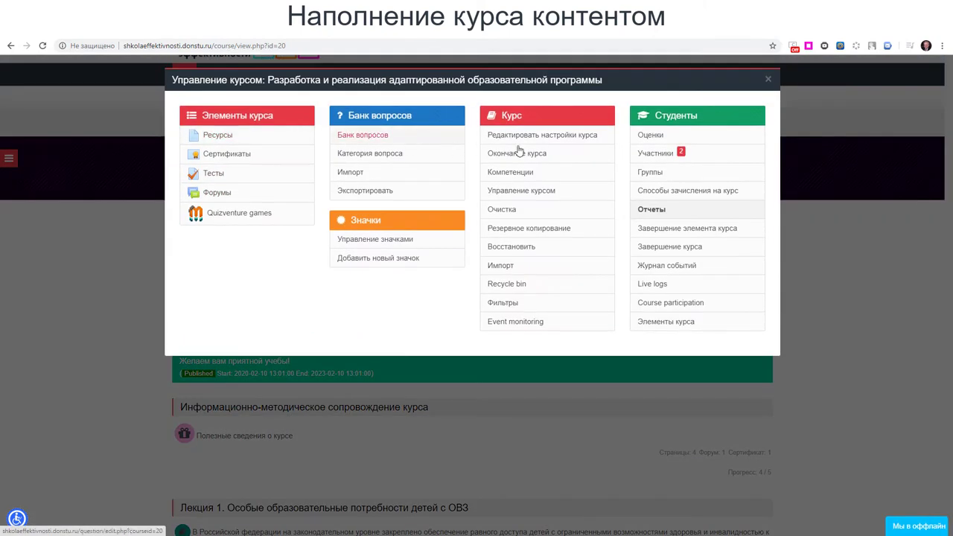
pyautogui.click(567, 138)
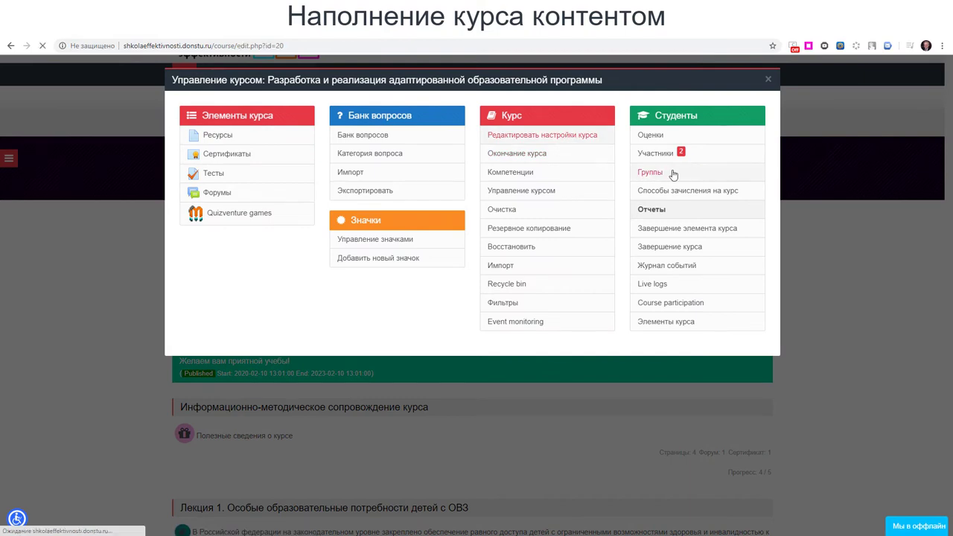
pyautogui.scroll(-3, 933, 311)
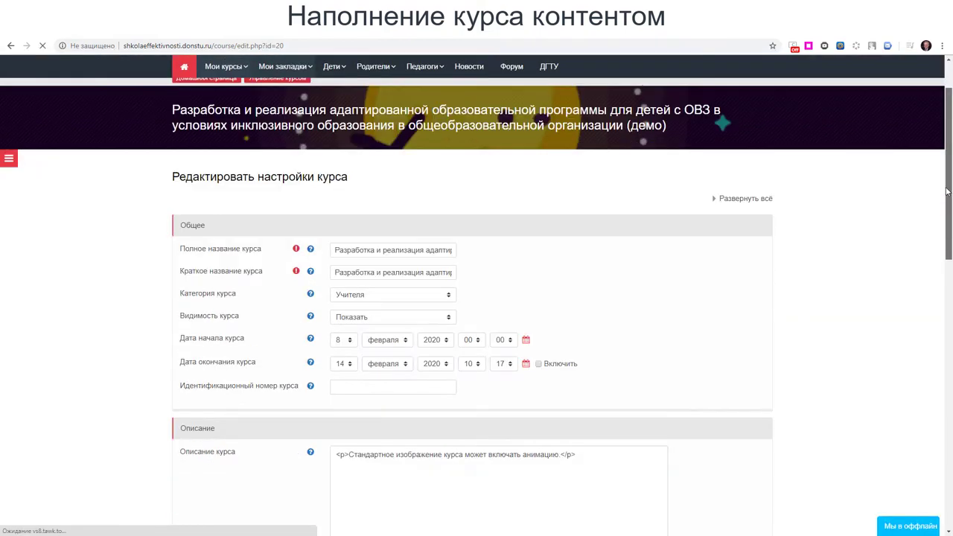
pyautogui.scroll(-5, 933, 311)
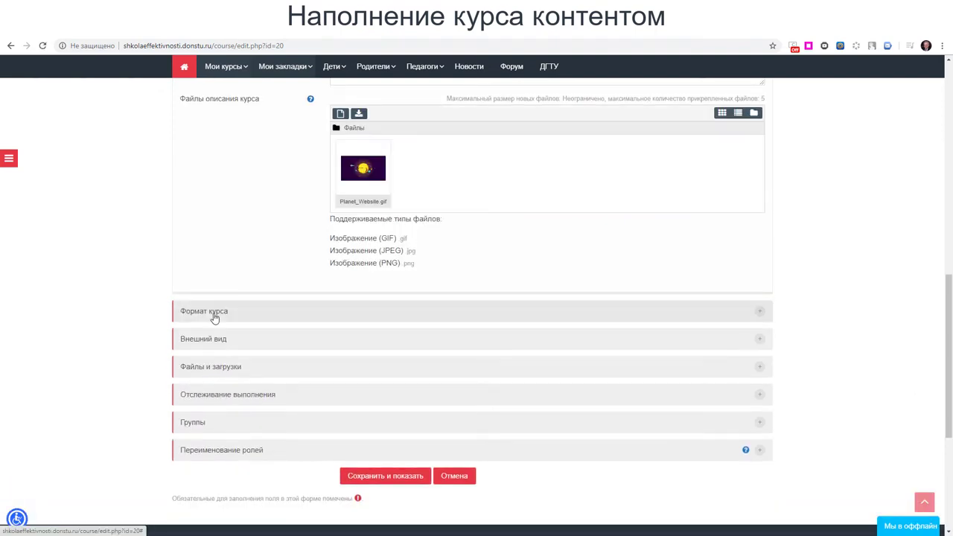
pyautogui.click(214, 315)
pyautogui.click(353, 393)
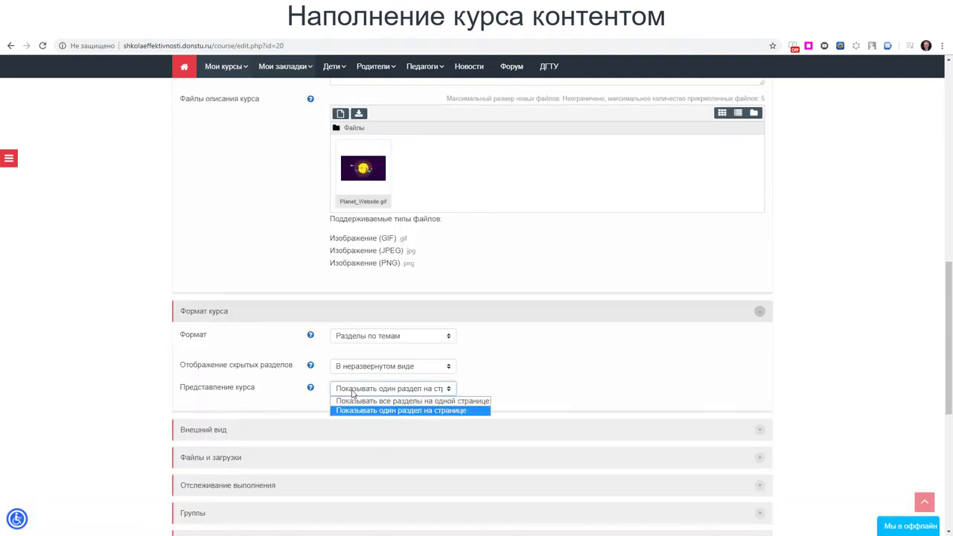
pyautogui.click(357, 402)
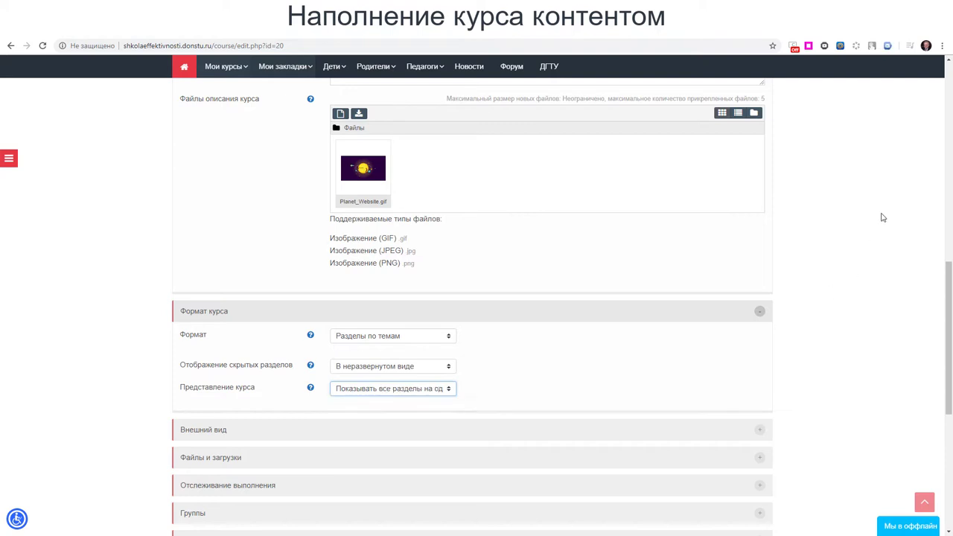
pyautogui.moveTo(944, 270); pyautogui.dragTo(942, 363)
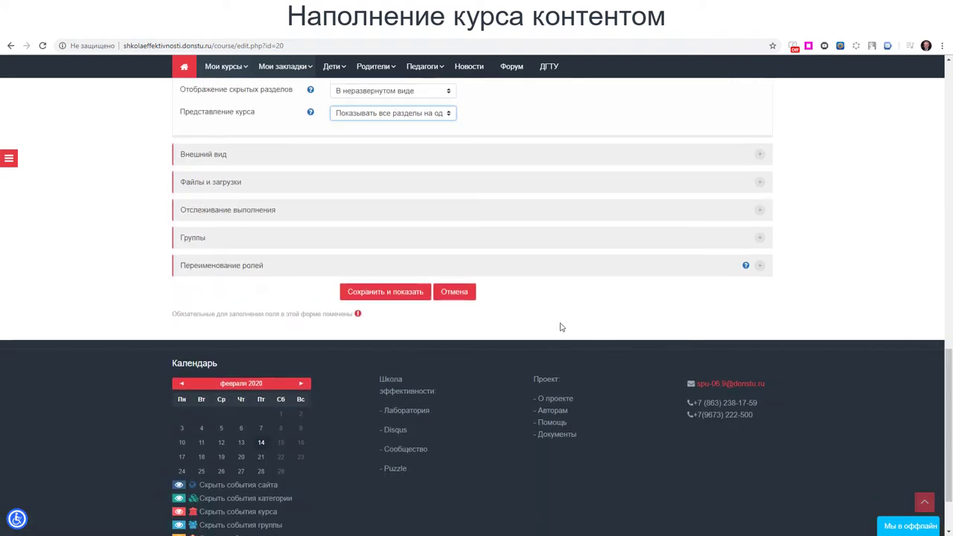
pyautogui.click(401, 300)
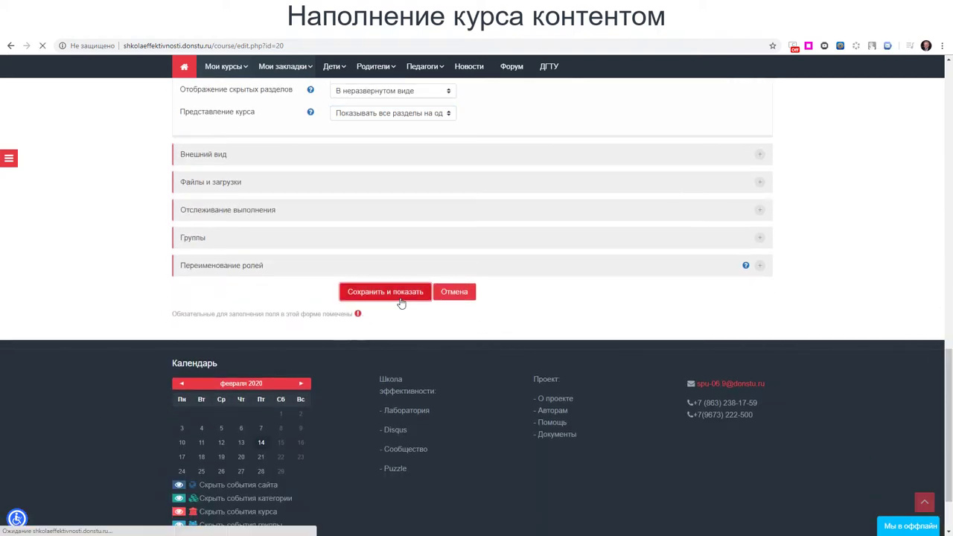
pyautogui.scroll(-3, 400, 301)
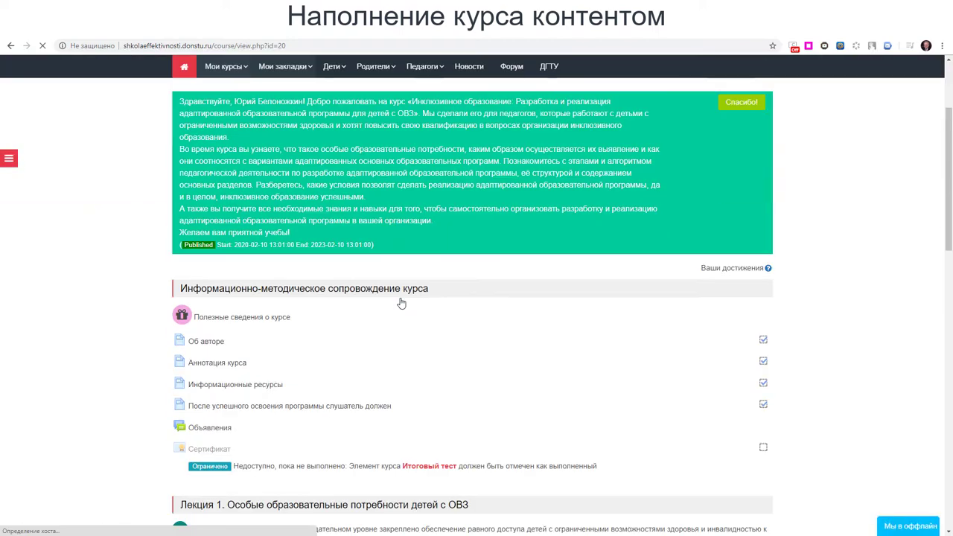
pyautogui.scroll(-1, 521, 261)
pyautogui.moveTo(942, 143); pyautogui.dragTo(627, 117)
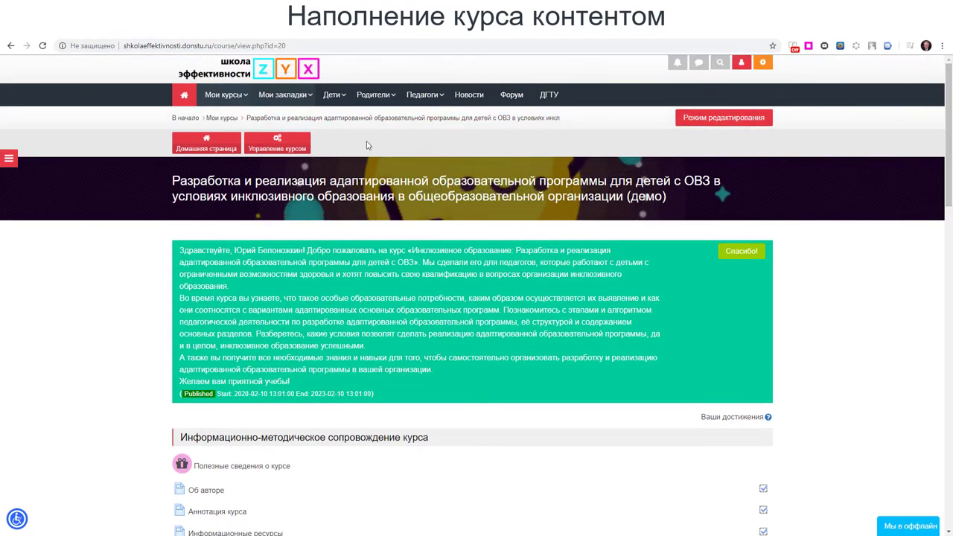
# Step: Set the demo course's layout to «Показывать один раздел на странице» in its format settings and save
pyautogui.click(279, 144)
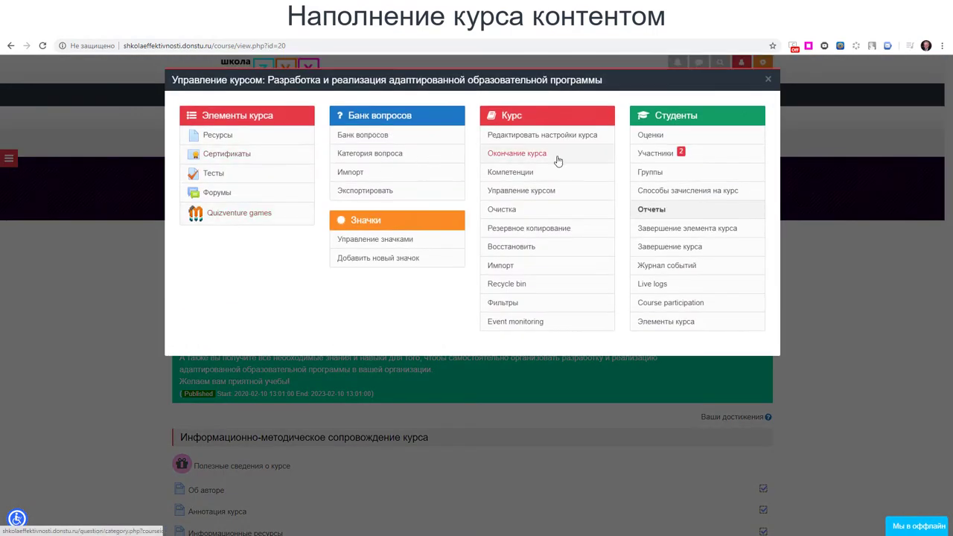
pyautogui.click(557, 142)
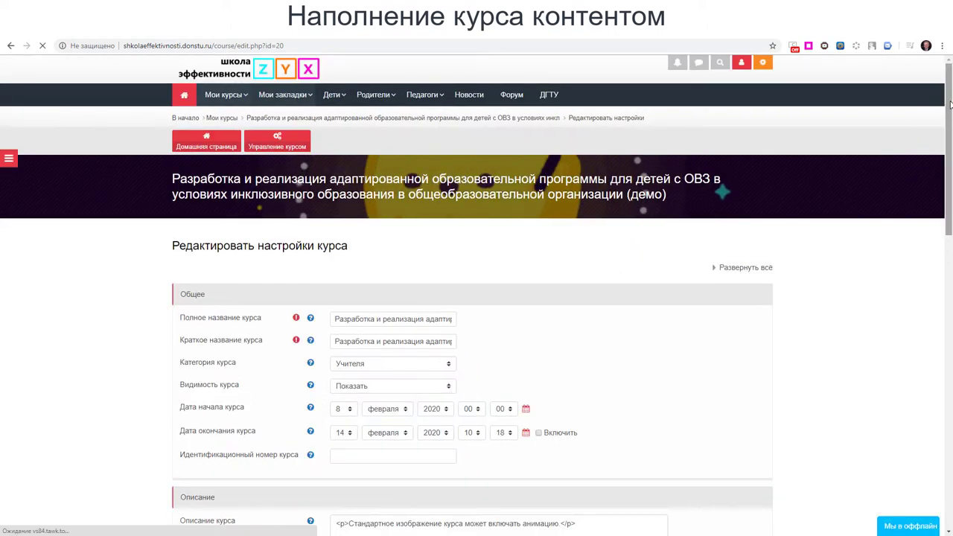
pyautogui.scroll(-6, 937, 185)
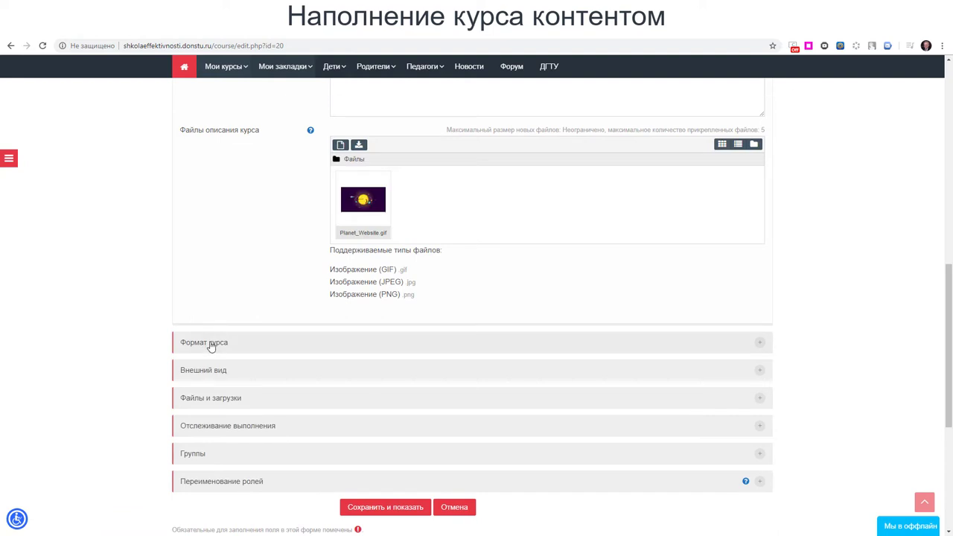
pyautogui.click(211, 344)
pyautogui.click(360, 421)
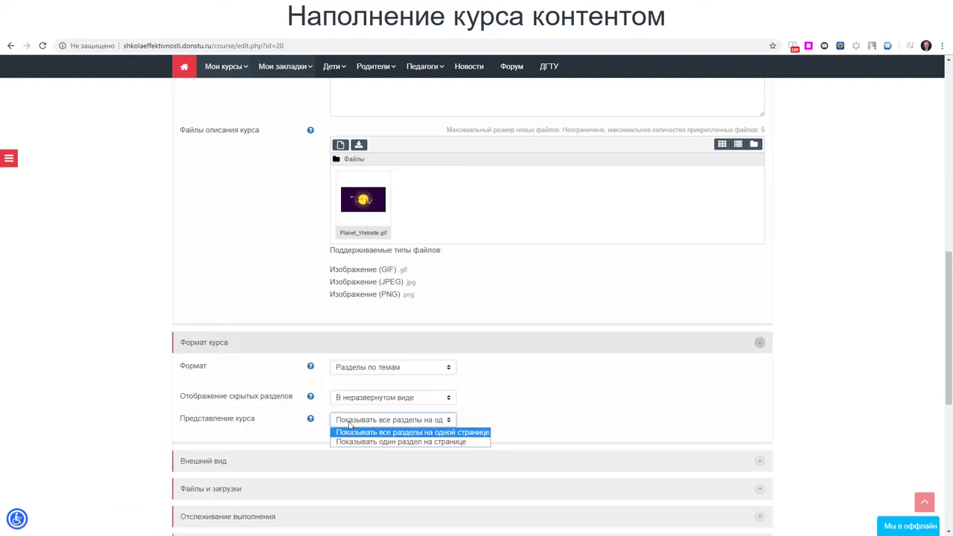
pyautogui.click(358, 442)
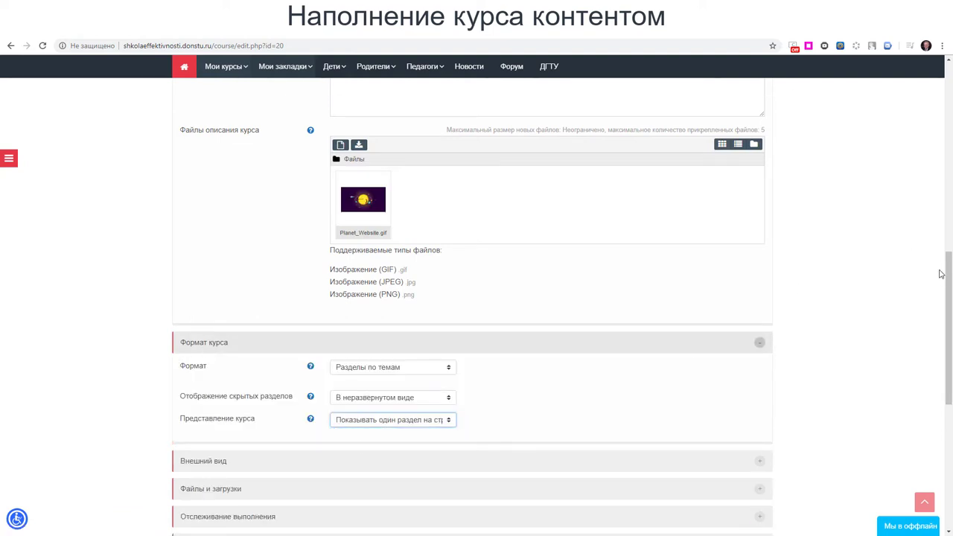
pyautogui.moveTo(947, 282); pyautogui.dragTo(937, 337)
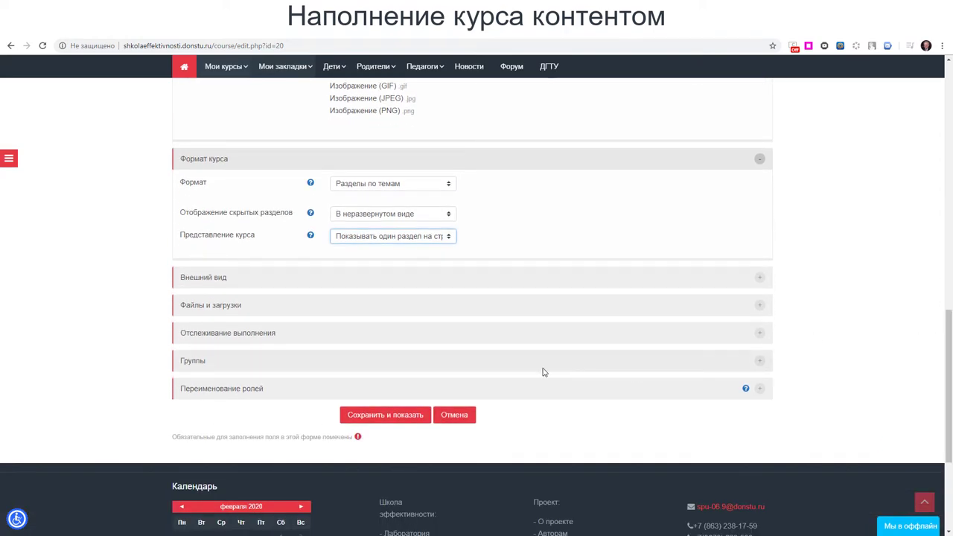
pyautogui.click(411, 419)
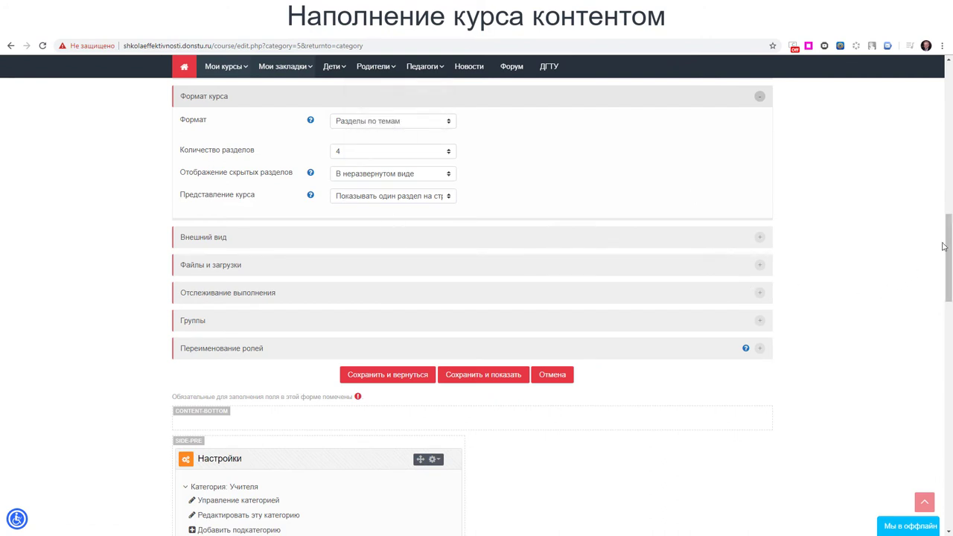
# Step: Back in the new course form, expand «Переименование ролей» and select the replacement word field for «Учитель»
pyautogui.click(228, 347)
pyautogui.scroll(-1, 233, 356)
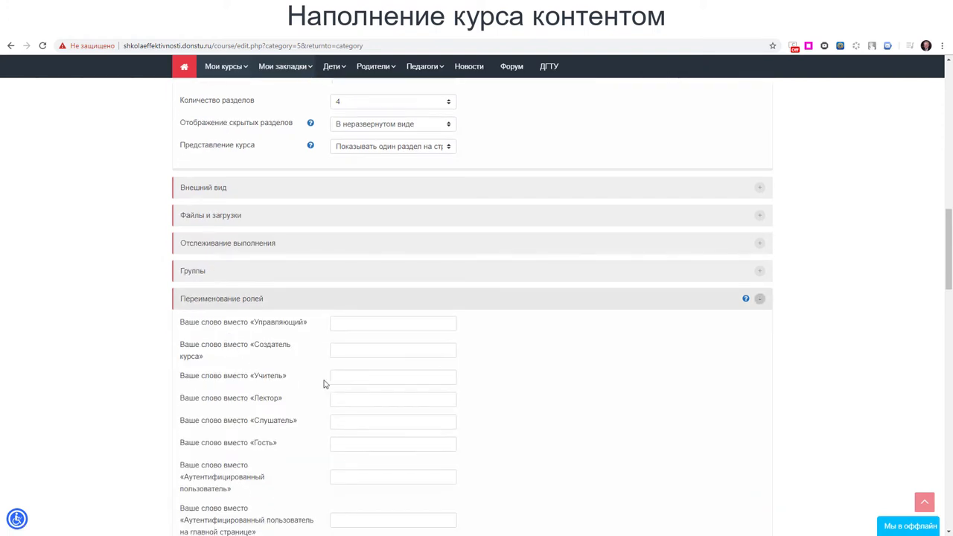
pyautogui.click(334, 377)
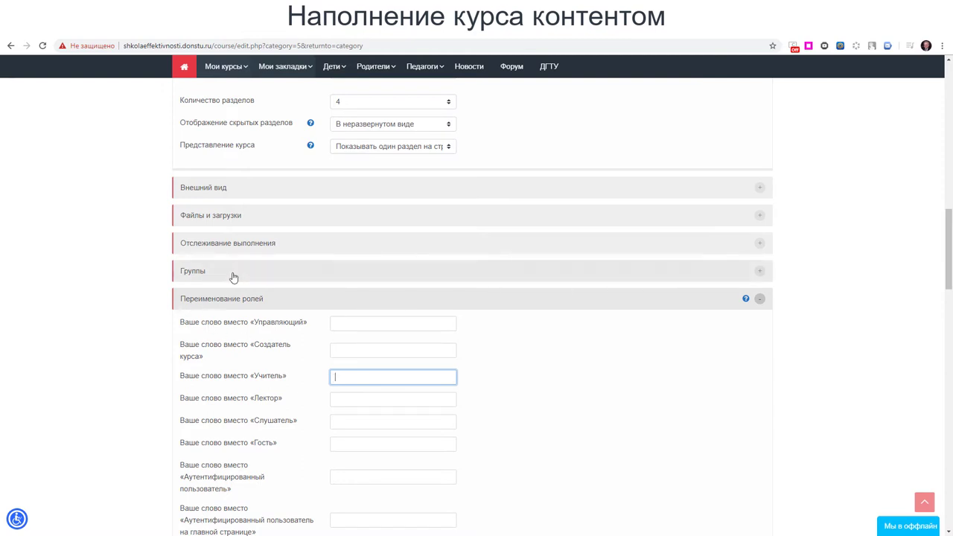
# Step: Expand «Группы» in the new course form, view the «Групповой режим» options, and expand «Отслеживание выполнения»
pyautogui.click(194, 272)
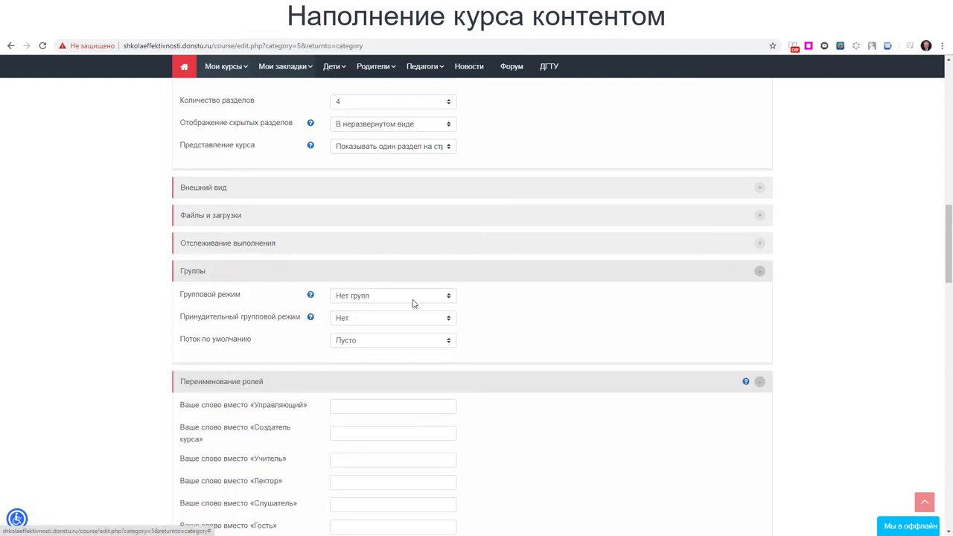
pyautogui.click(415, 301)
pyautogui.click(414, 301)
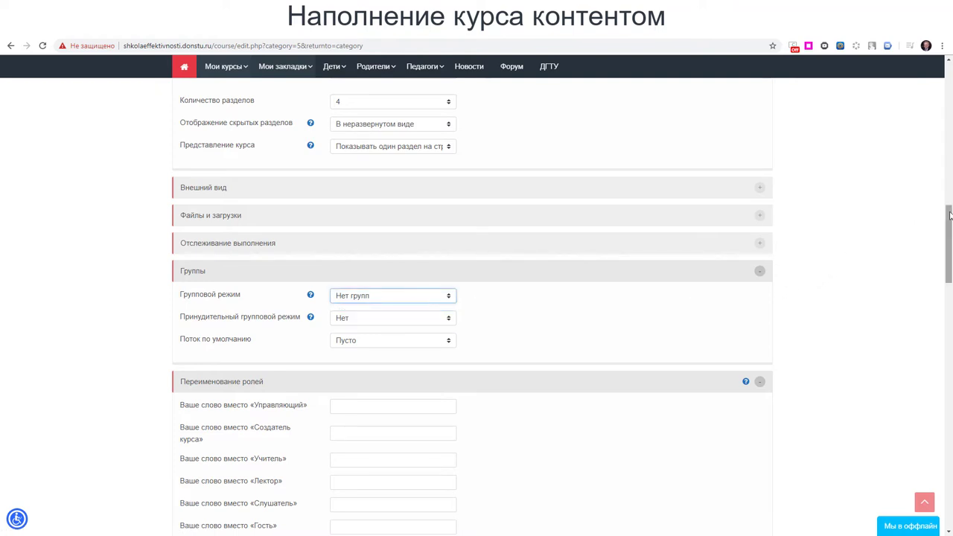
pyautogui.moveTo(947, 216); pyautogui.dragTo(951, 221)
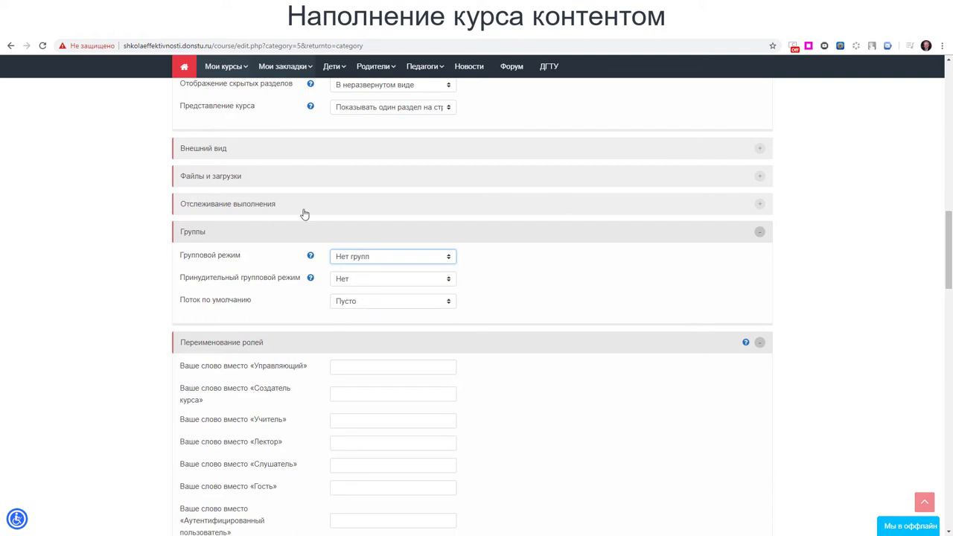
pyautogui.click(241, 207)
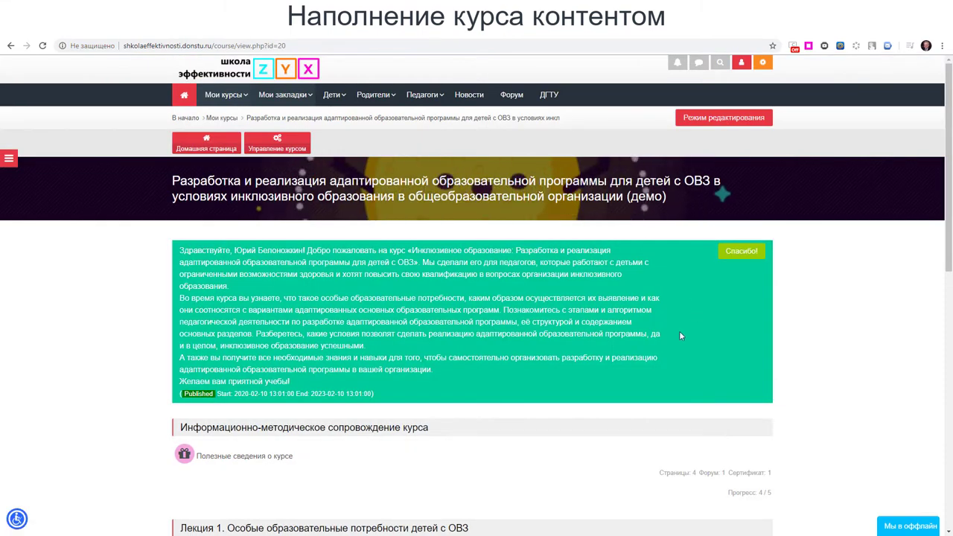
# Step: Switch to the demo course, open the «Информационно-методическое сопровождение курса» section and examine the completion marks beside its elements
pyautogui.scroll(-2, 311, 251)
pyautogui.click(315, 231)
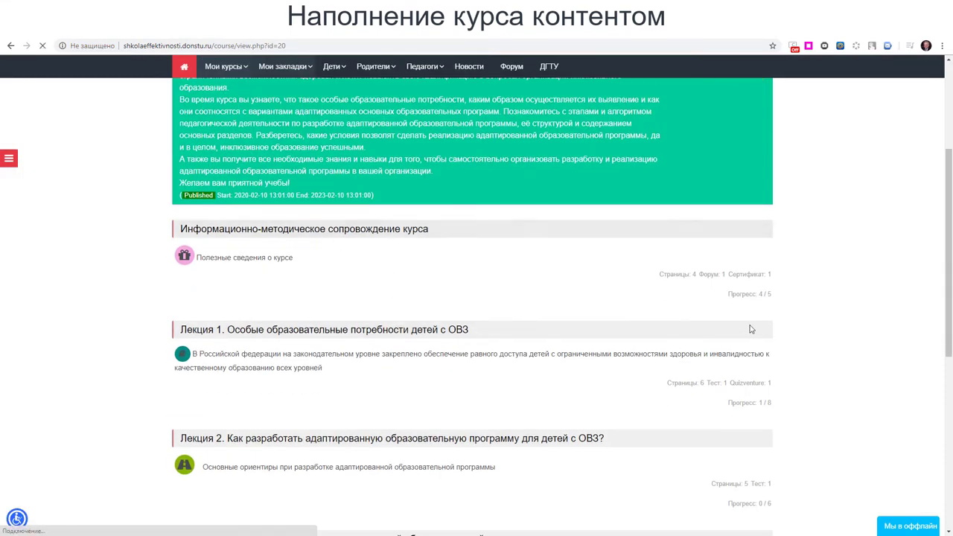
pyautogui.scroll(-3, 691, 340)
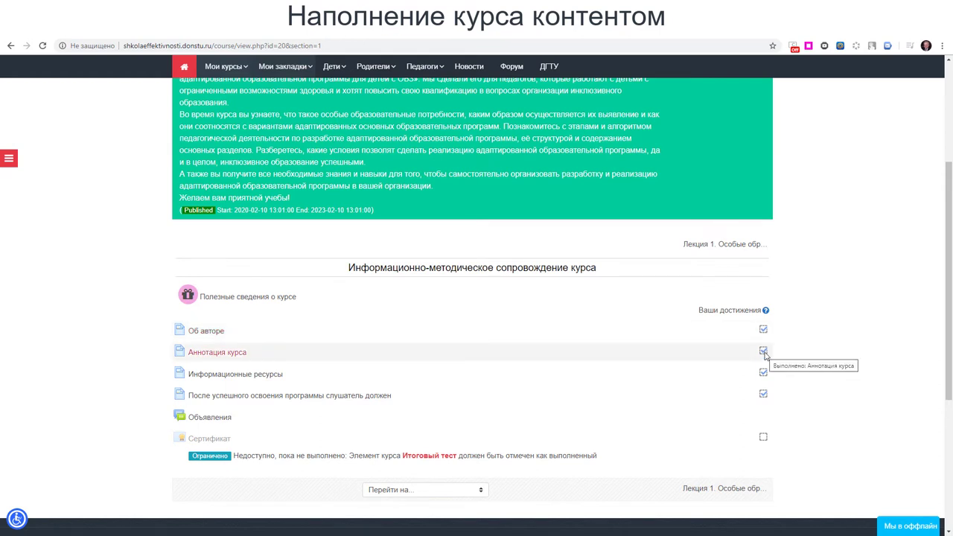
pyautogui.scroll(-1, 765, 355)
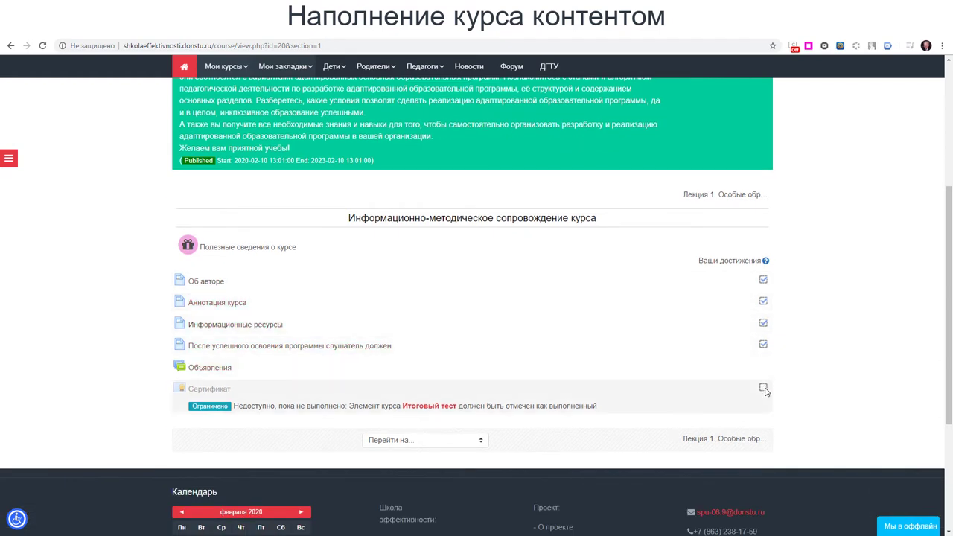
pyautogui.scroll(-2, 766, 390)
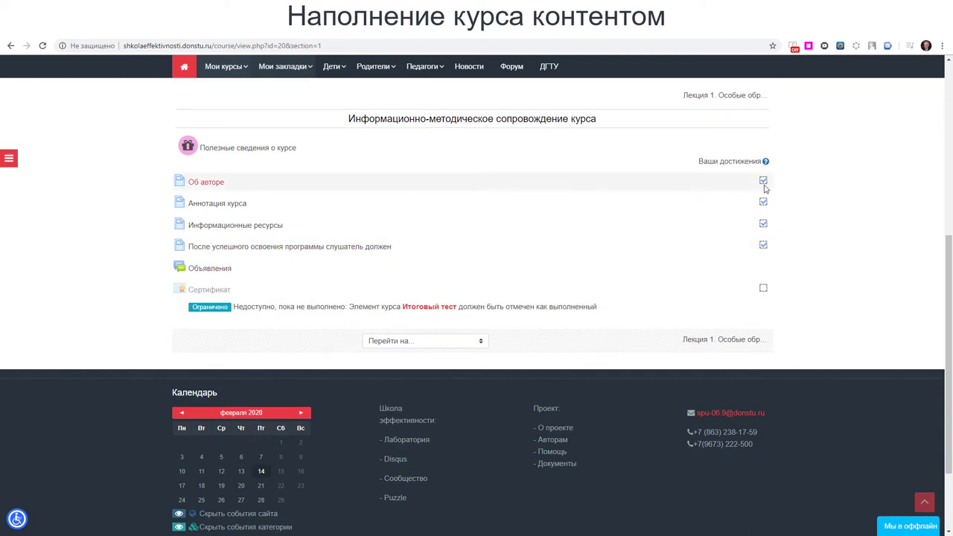
pyautogui.scroll(-1, 761, 187)
pyautogui.scroll(1, 762, 187)
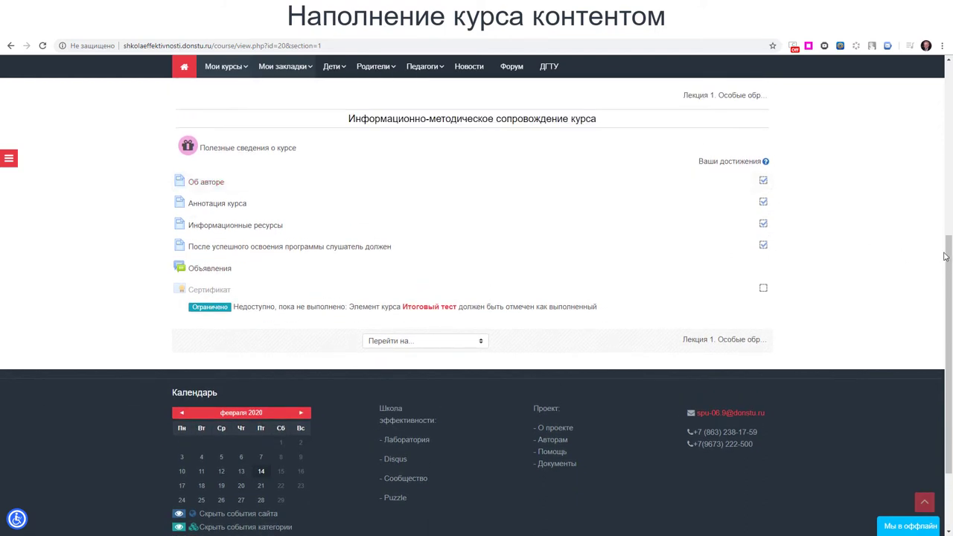
pyautogui.moveTo(950, 259); pyautogui.dragTo(949, 216)
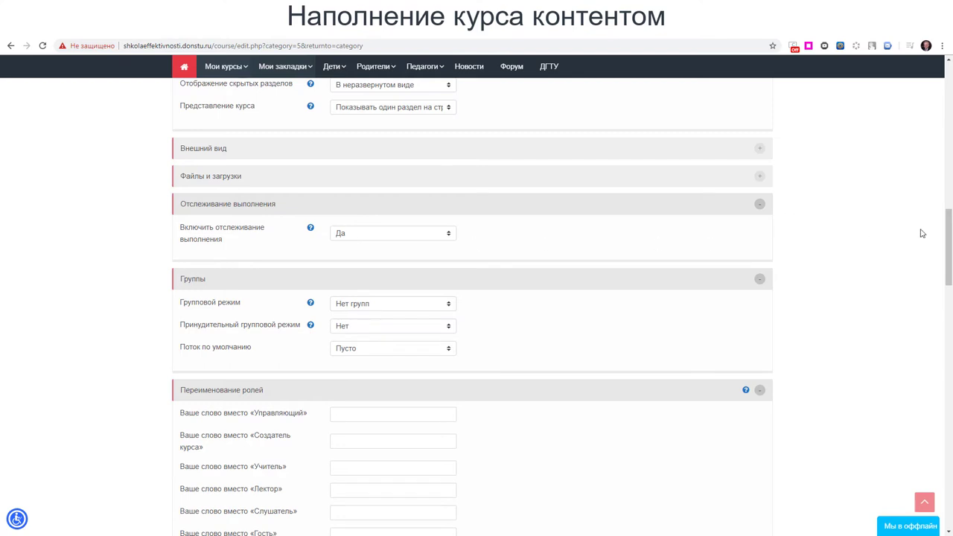
# Step: Back in the new course form, save the course with the option to show it
pyautogui.moveTo(949, 222); pyautogui.dragTo(947, 261)
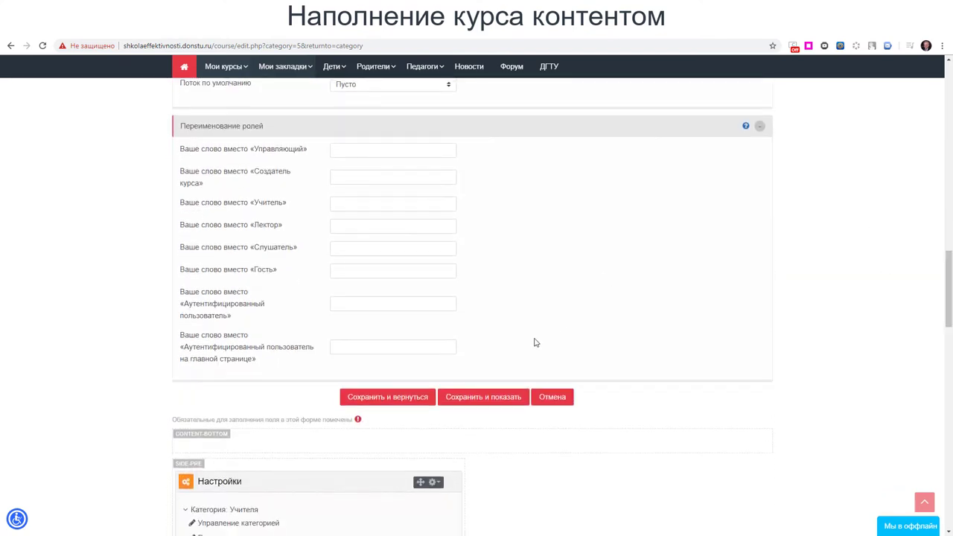
pyautogui.click(471, 398)
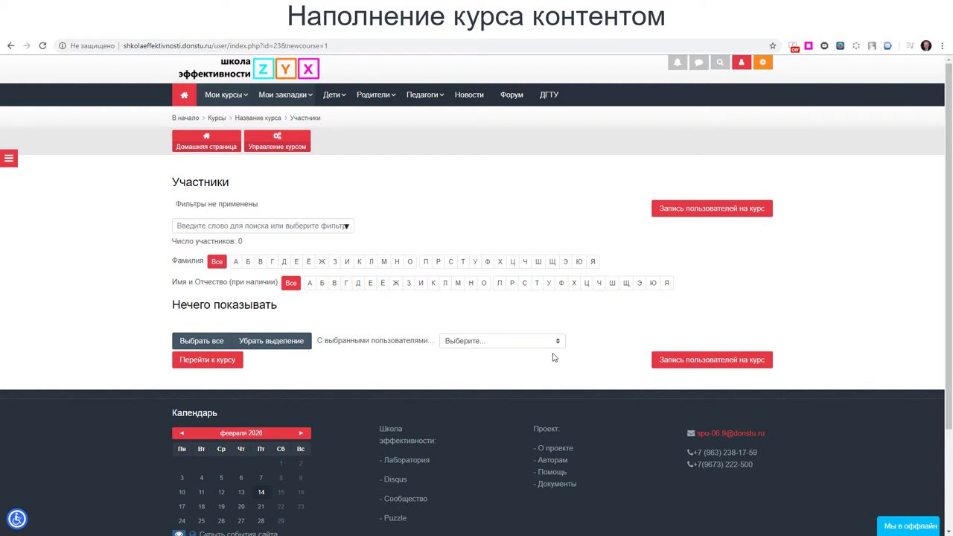
# Step: Search for «дем» in the course enrolment dialog, select the demo user and enrol them with the role «Слушатель»
pyautogui.click(726, 211)
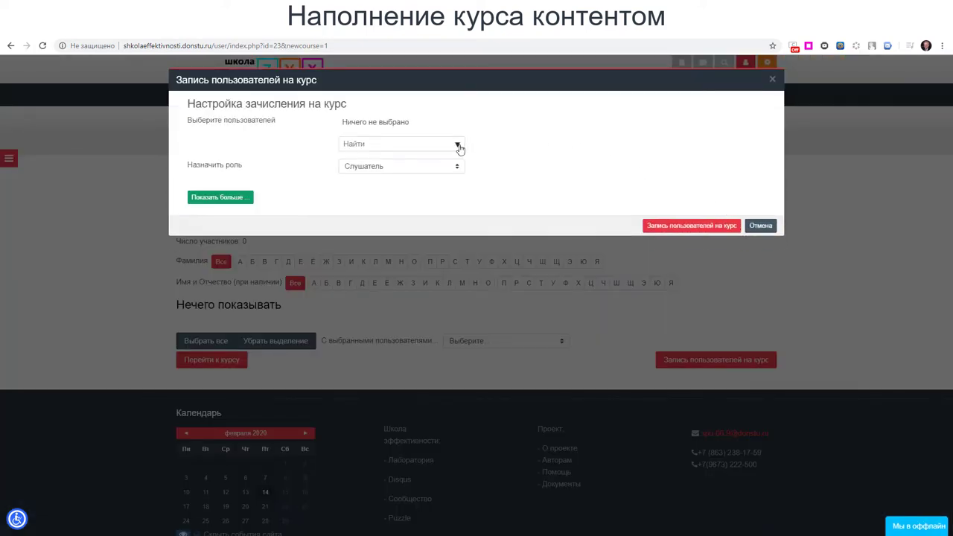
pyautogui.click(458, 145)
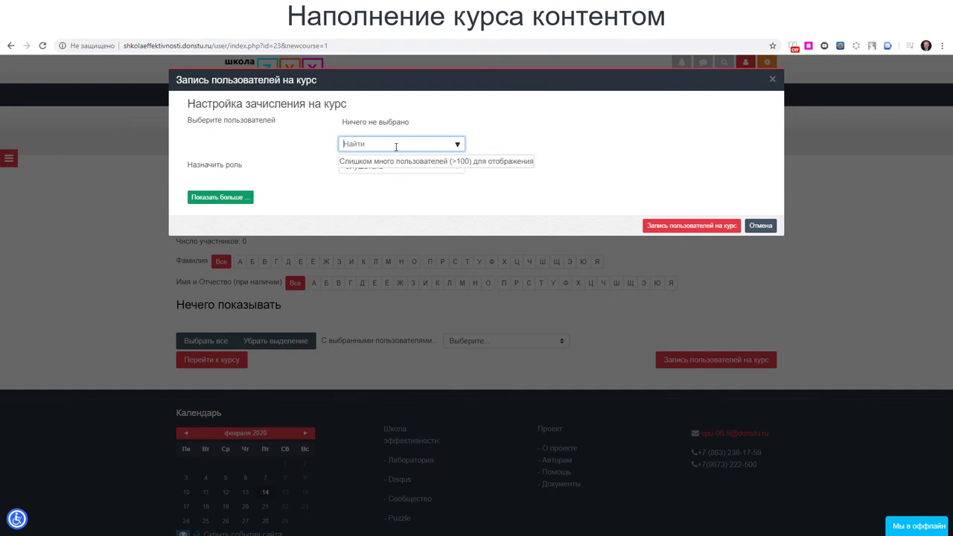
pyautogui.write('дем')
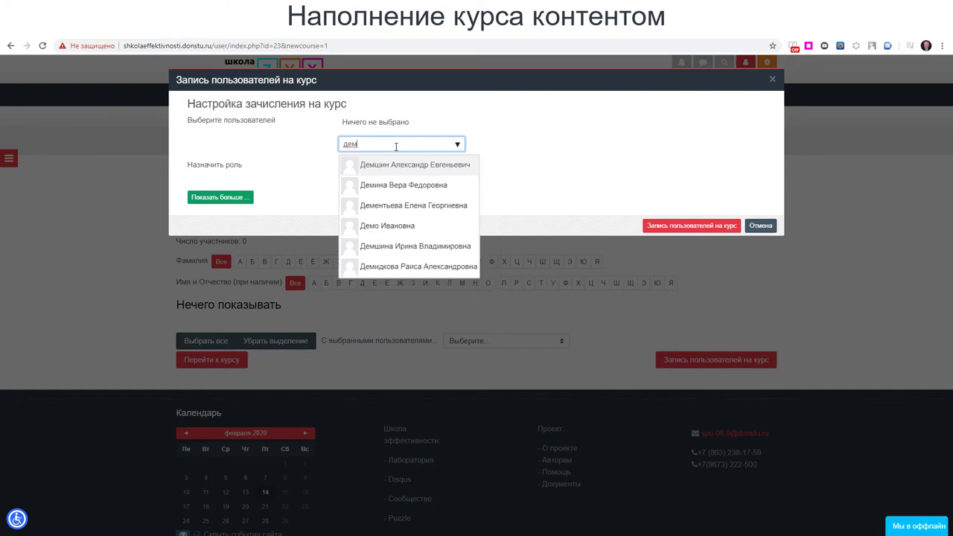
pyautogui.click(387, 226)
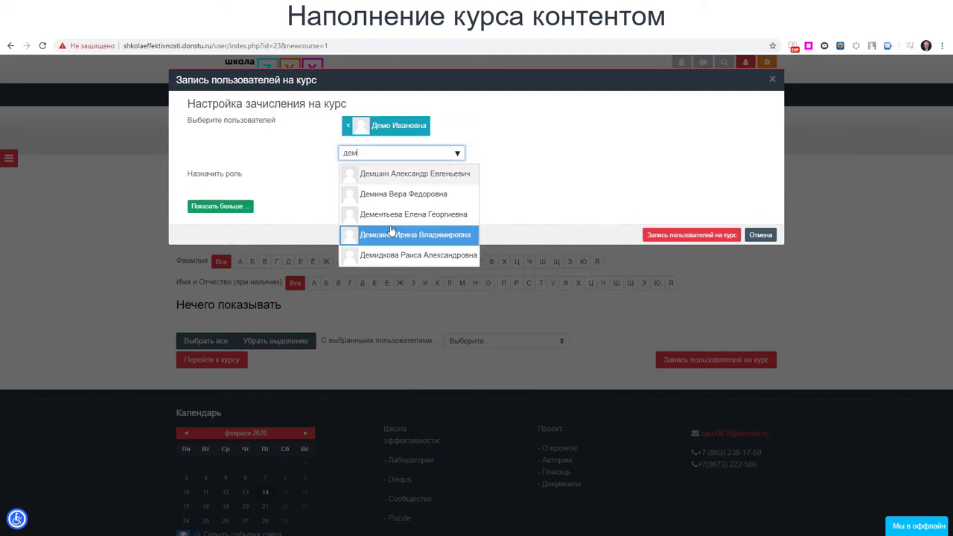
pyautogui.click(495, 150)
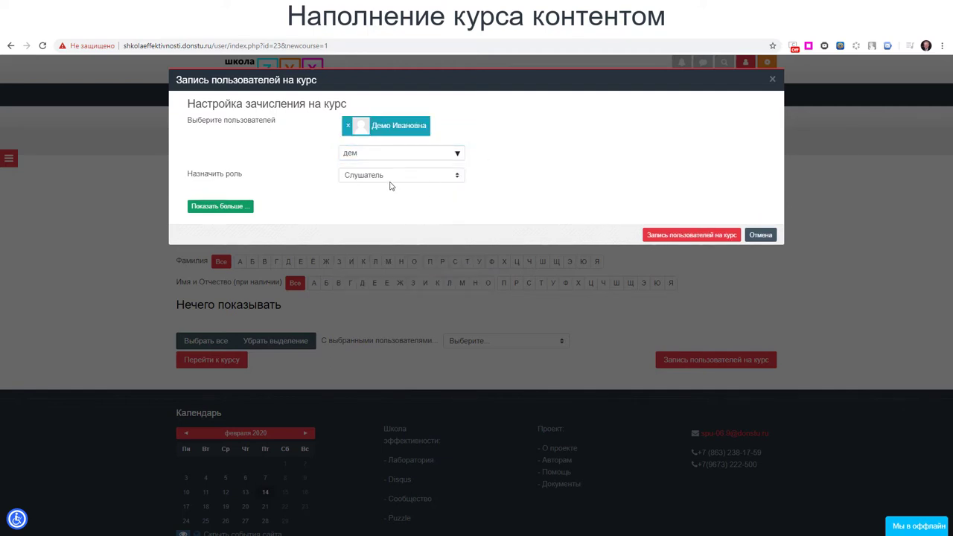
pyautogui.click(659, 239)
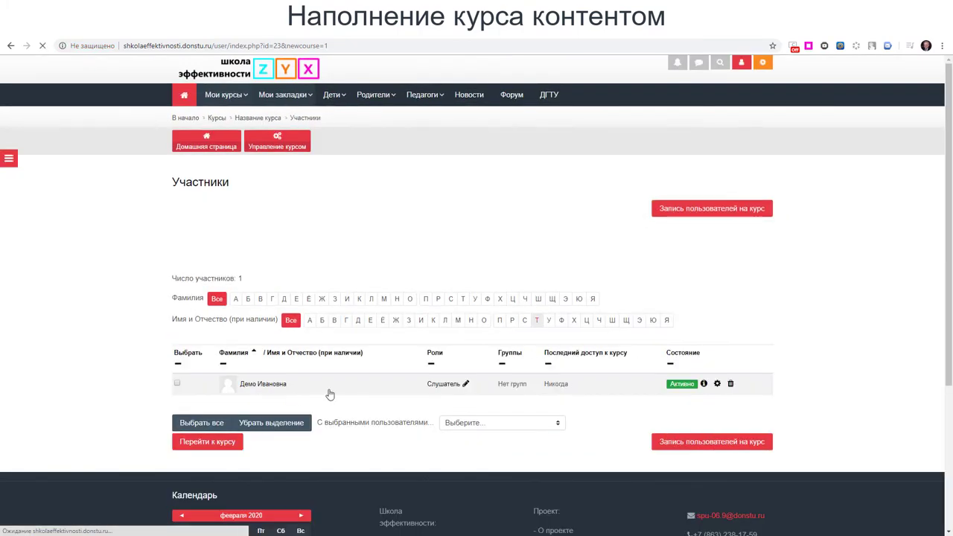
# Step: Open another user enrolment for the course and set the role to assign to «Учитель»
pyautogui.scroll(-1, 405, 320)
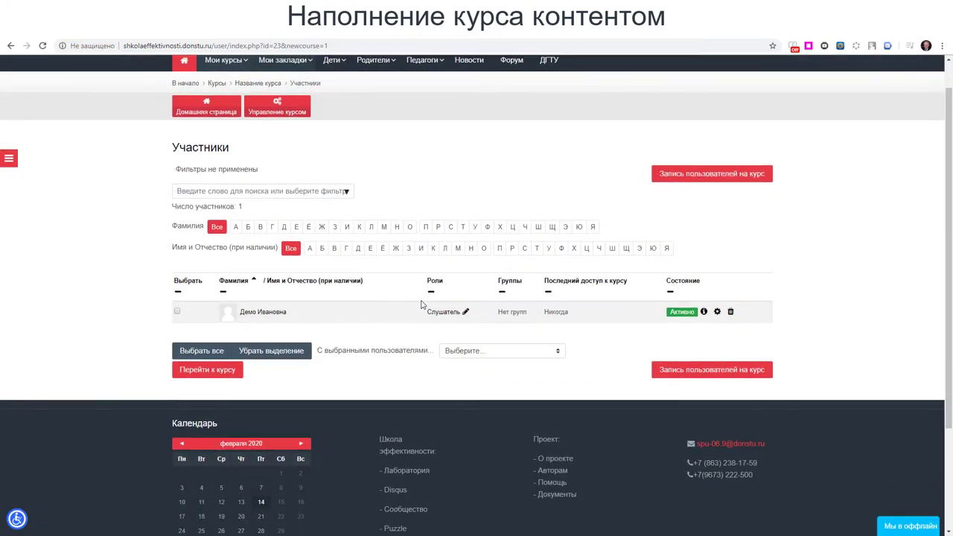
pyautogui.moveTo(948, 206); pyautogui.dragTo(948, 186)
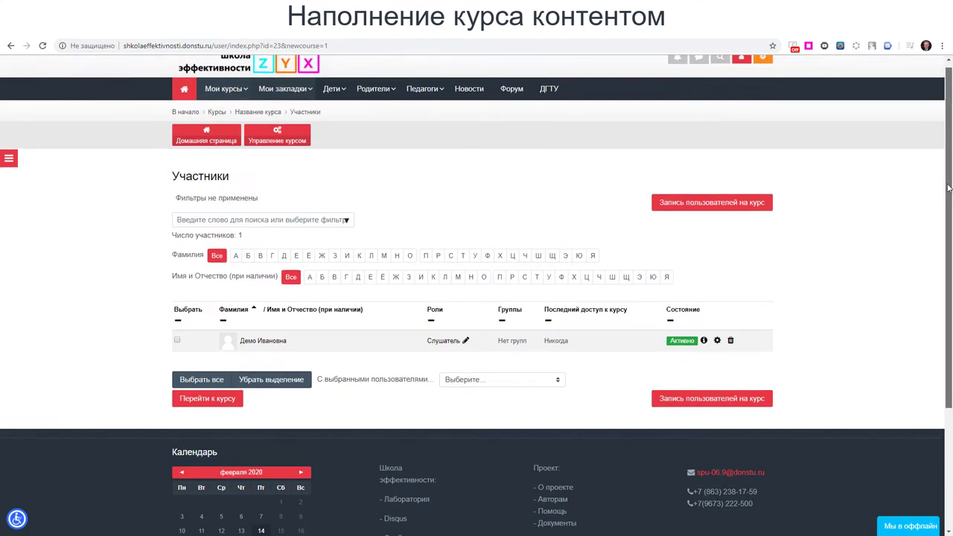
pyautogui.click(675, 206)
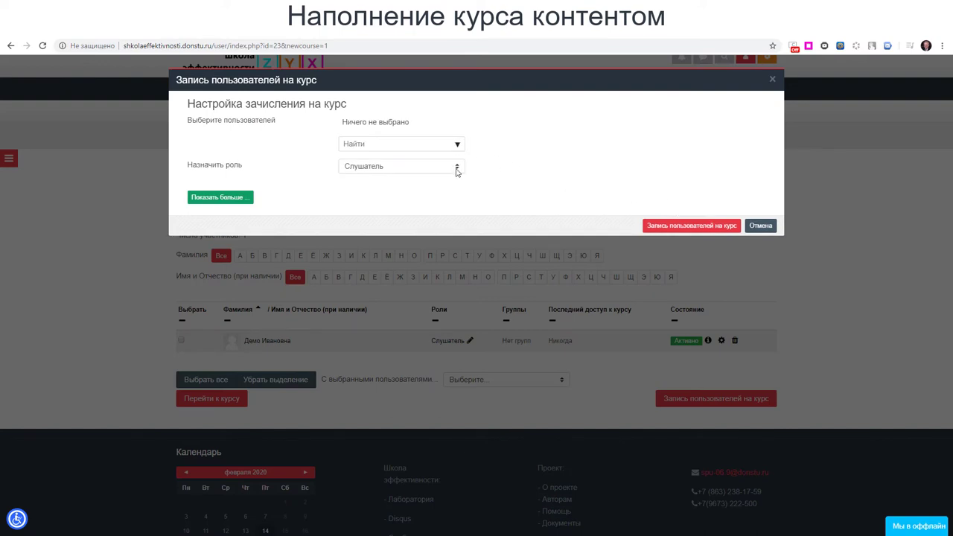
pyautogui.click(455, 167)
pyautogui.click(367, 192)
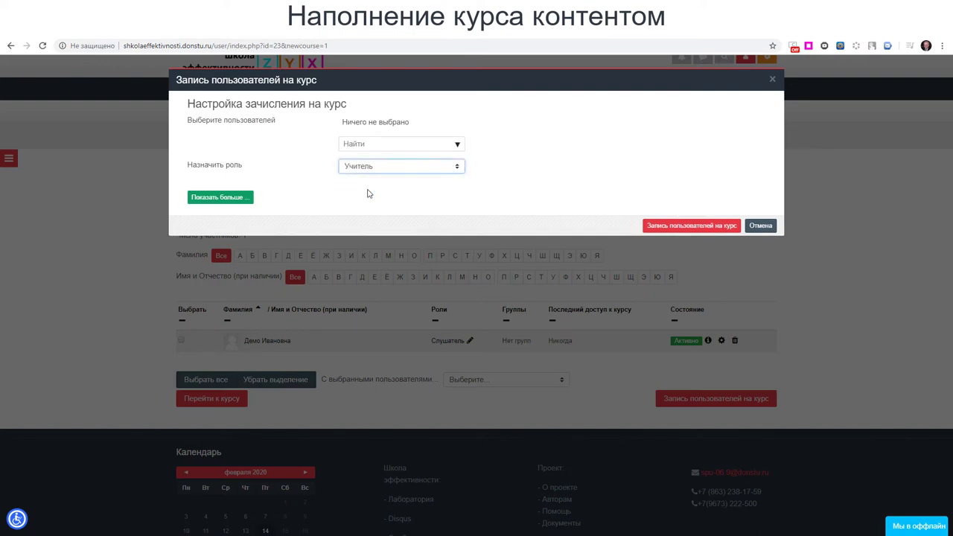
# Step: Search for the teacher's account by the start of the surname, select it and enrol it on the course
pyautogui.click(413, 144)
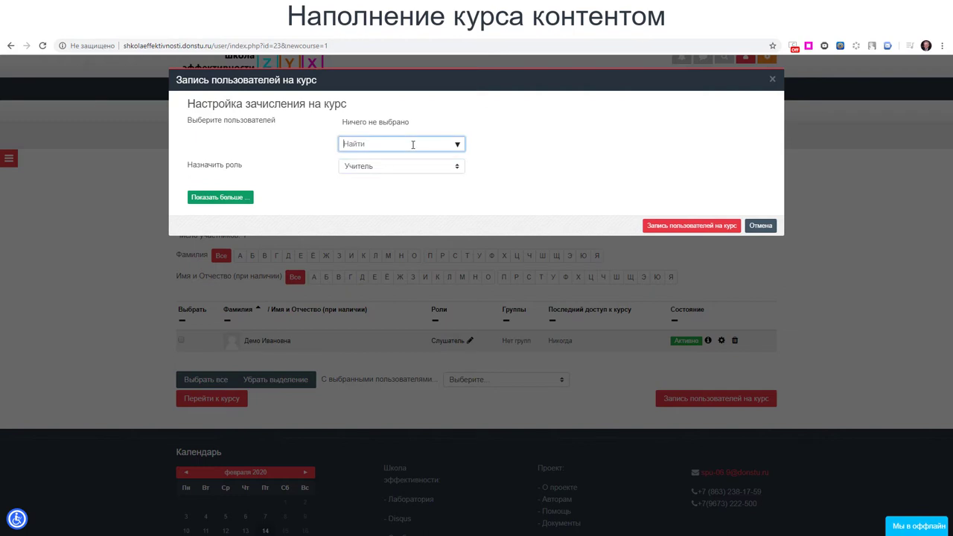
pyautogui.write('демо')
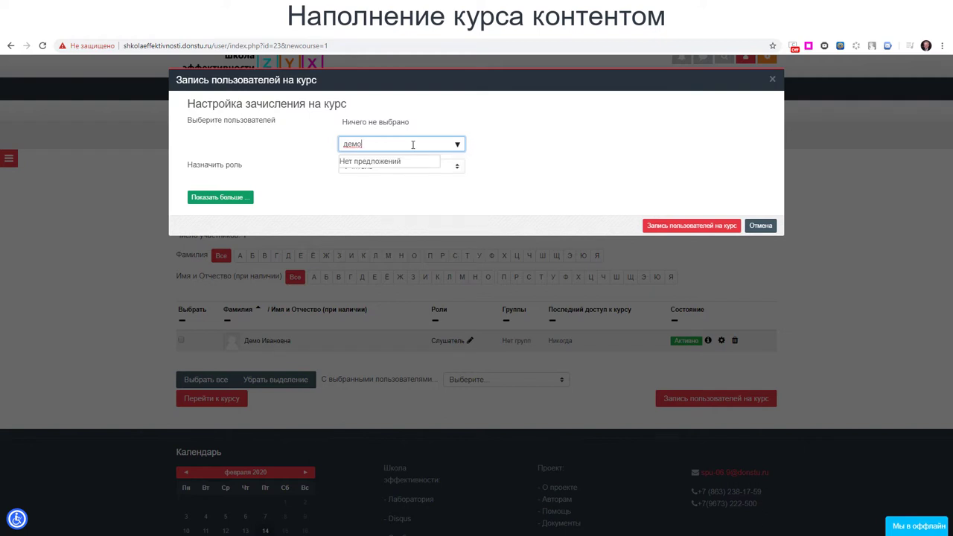
pyautogui.press('BackSpace')
pyautogui.write('бе')
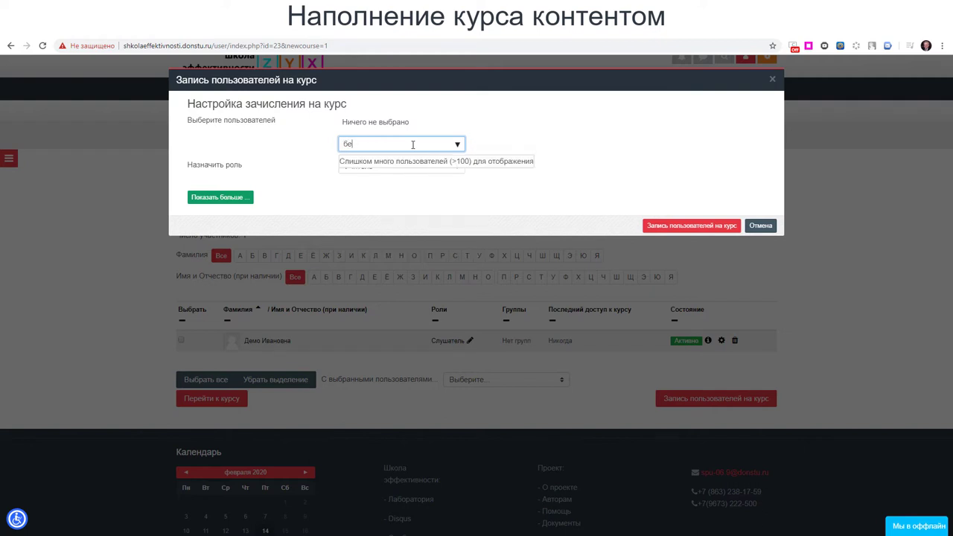
pyautogui.write('ло')
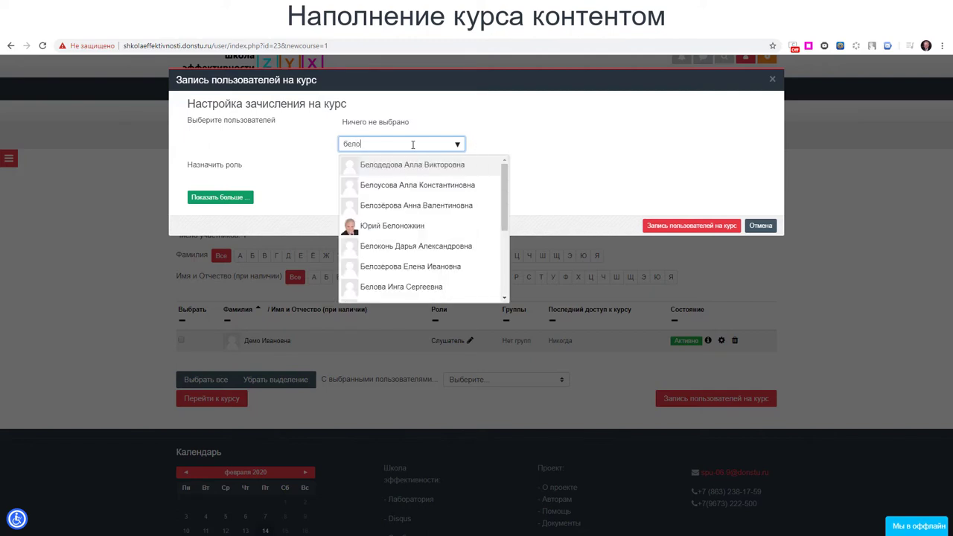
pyautogui.click(401, 224)
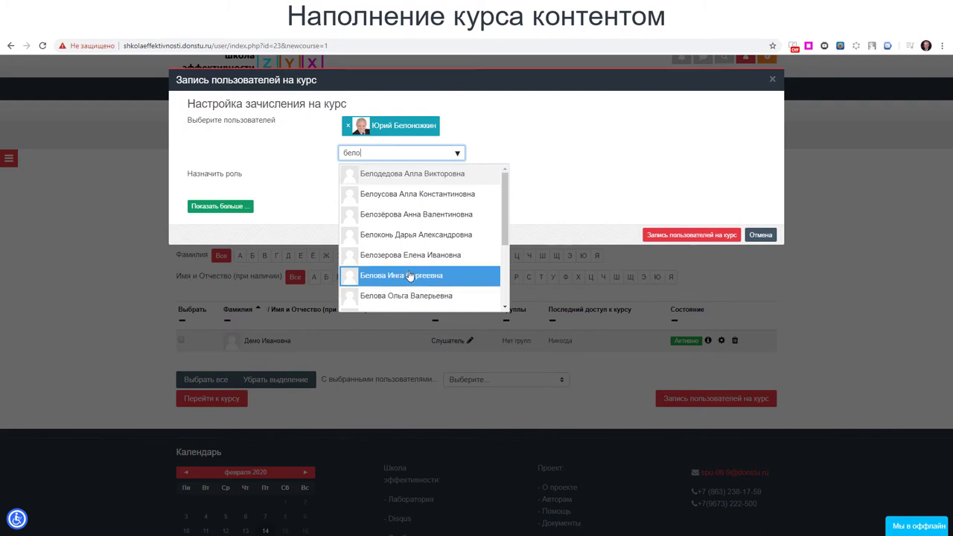
pyautogui.click(473, 125)
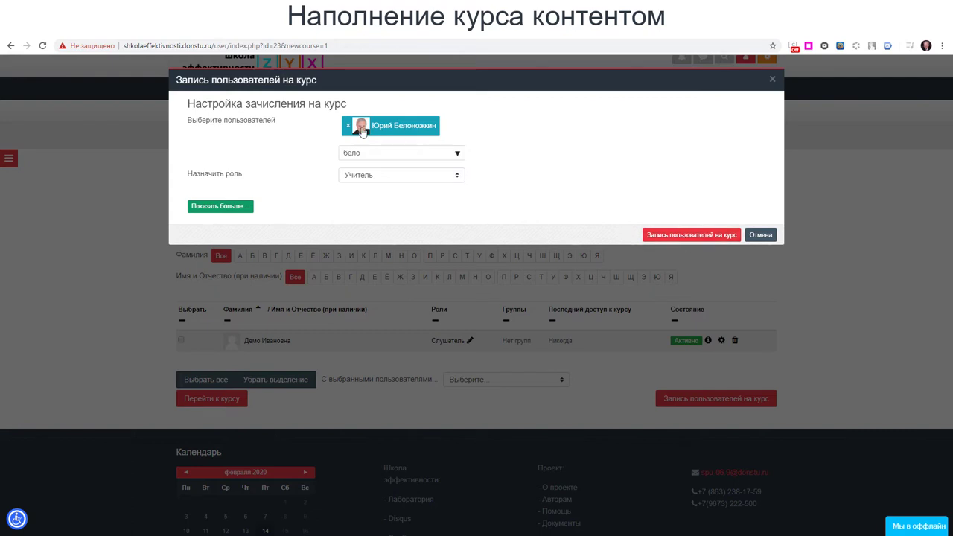
pyautogui.click(691, 236)
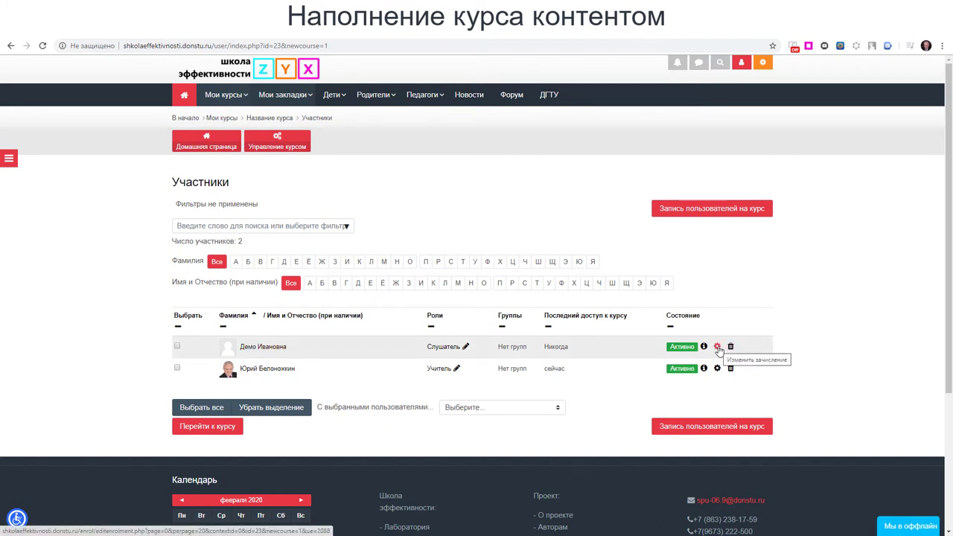
# Step: Add the role «Учитель» to the demo participant's roles and save the change
pyautogui.click(466, 348)
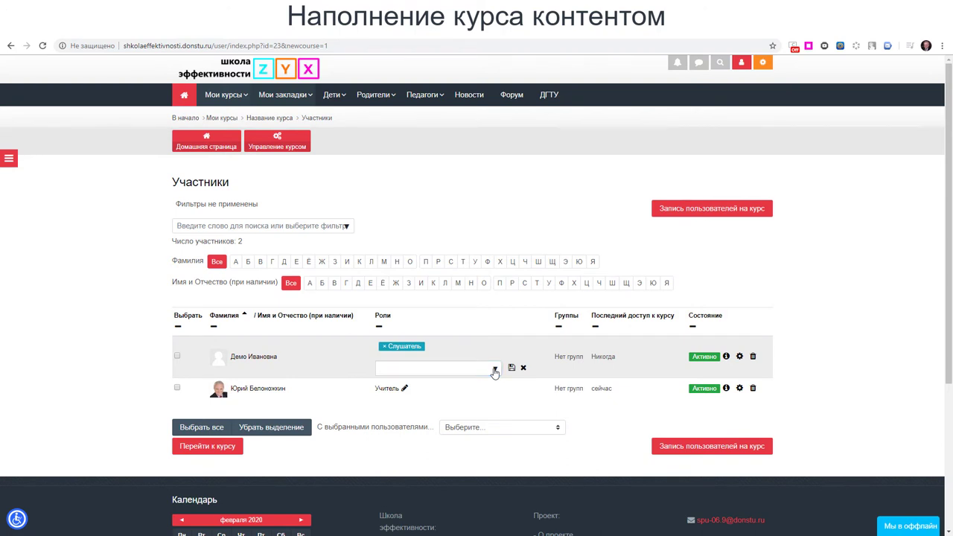
pyautogui.click(494, 370)
pyautogui.click(401, 402)
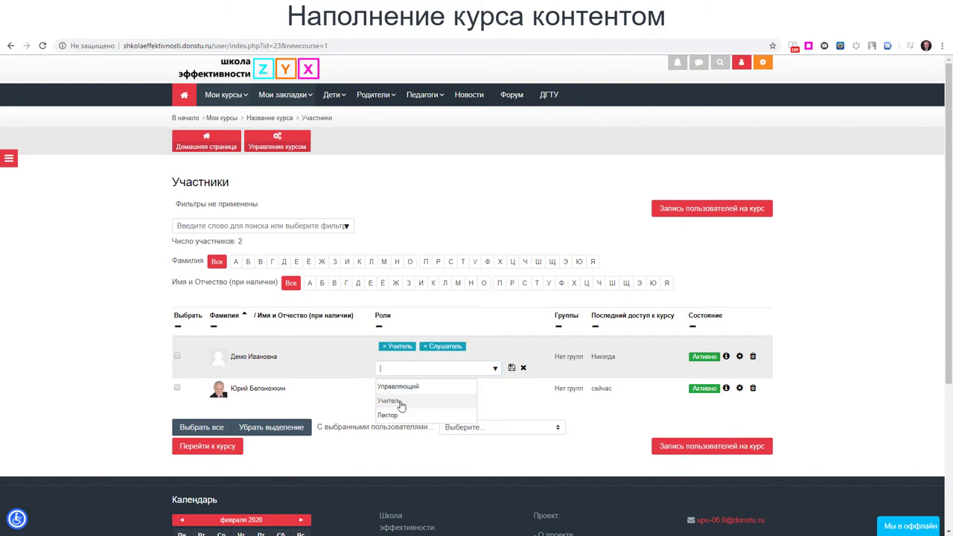
pyautogui.click(511, 368)
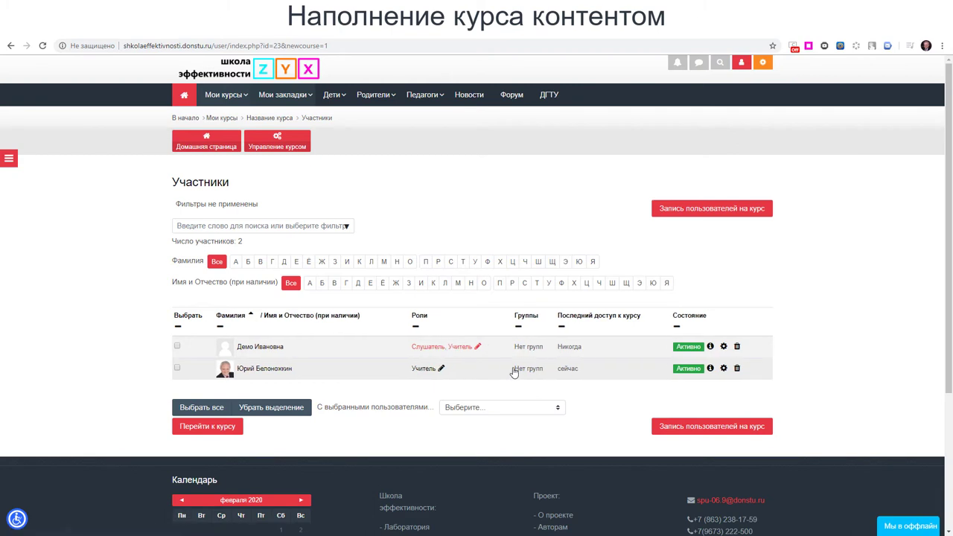
# Step: Replace the second participant's role «Учитель» with «Слушатель» and save the change
pyautogui.click(441, 370)
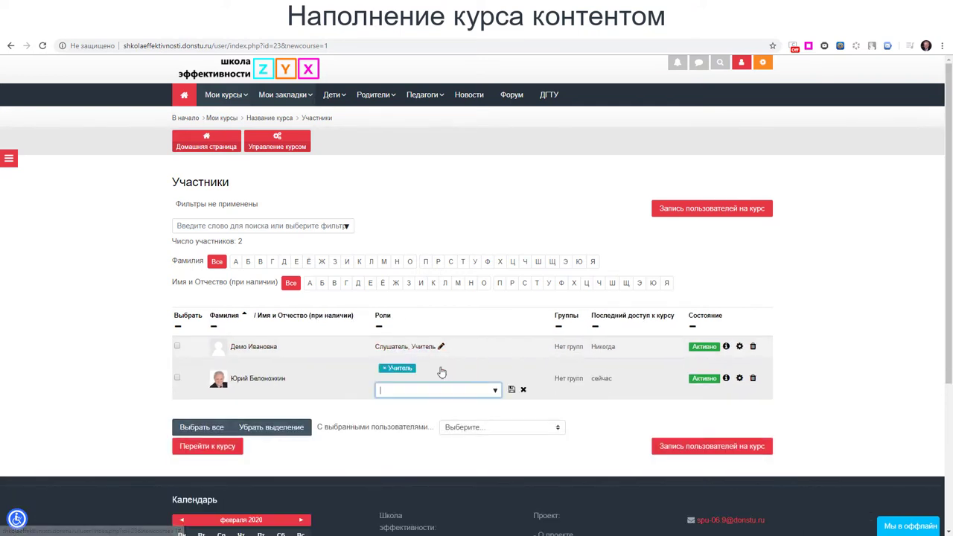
pyautogui.click(386, 369)
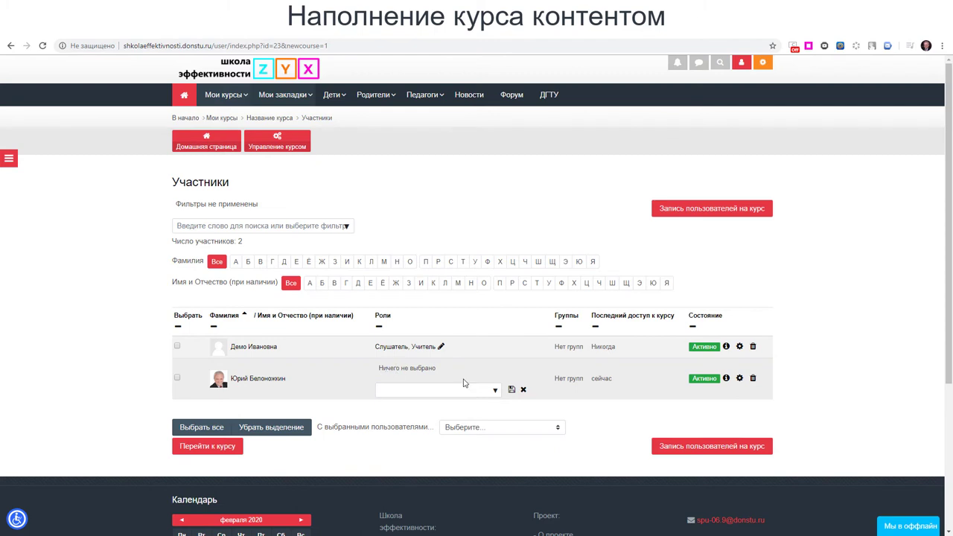
pyautogui.click(495, 391)
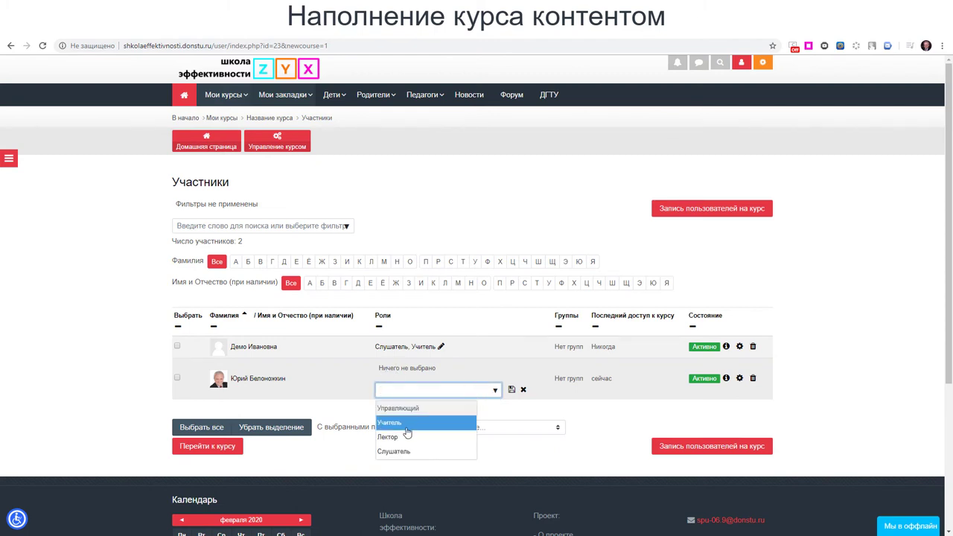
pyautogui.click(400, 451)
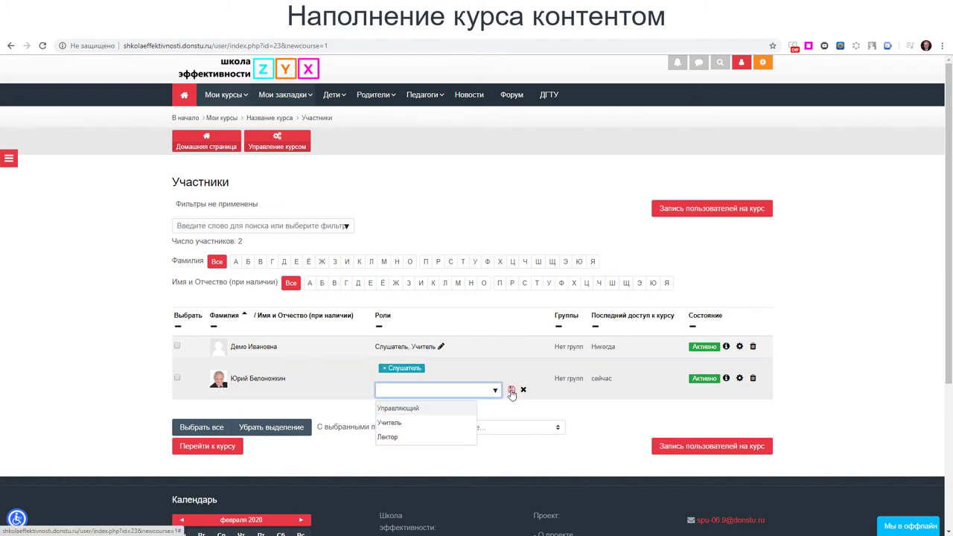
pyautogui.click(511, 389)
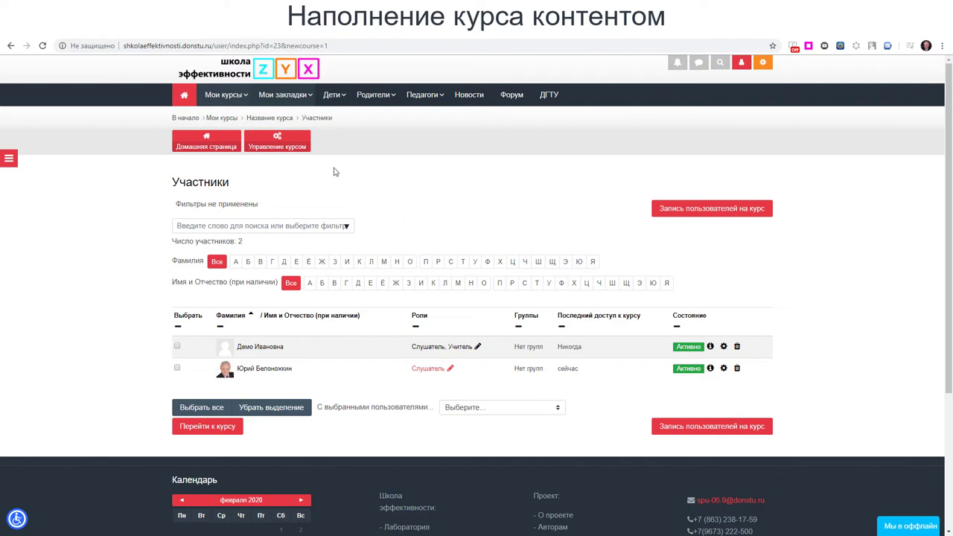
# Step: Open the page of the course «Название курса» and turn on its editing mode
pyautogui.click(279, 120)
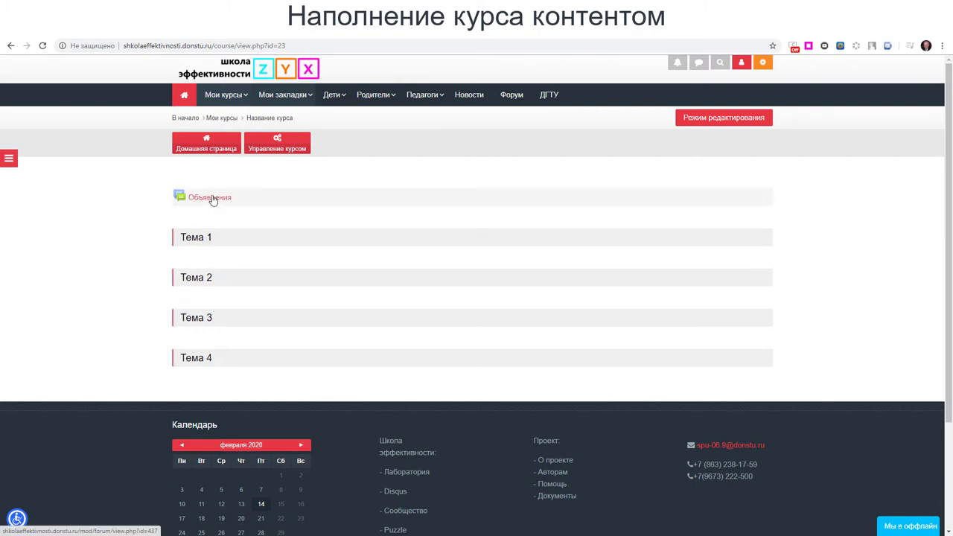
pyautogui.click(723, 121)
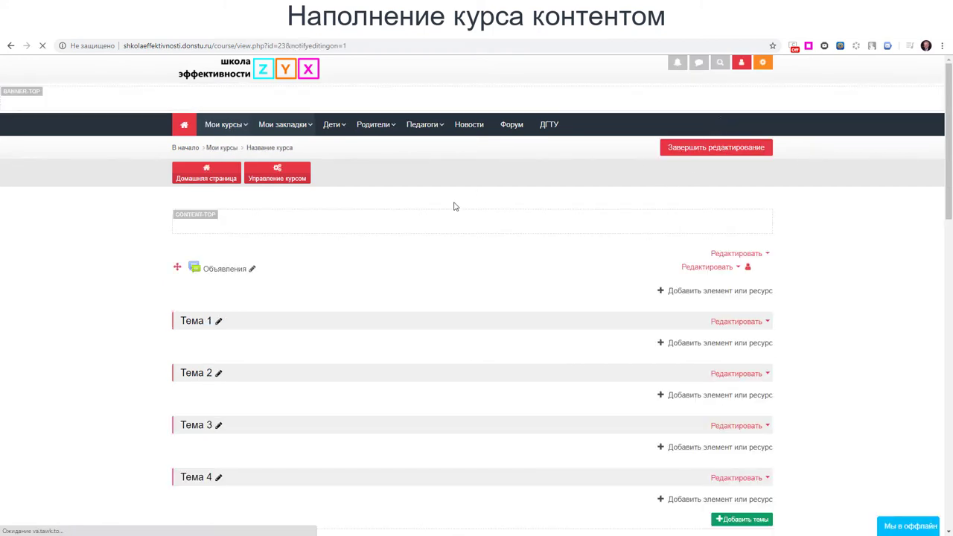
pyautogui.scroll(-1, 385, 312)
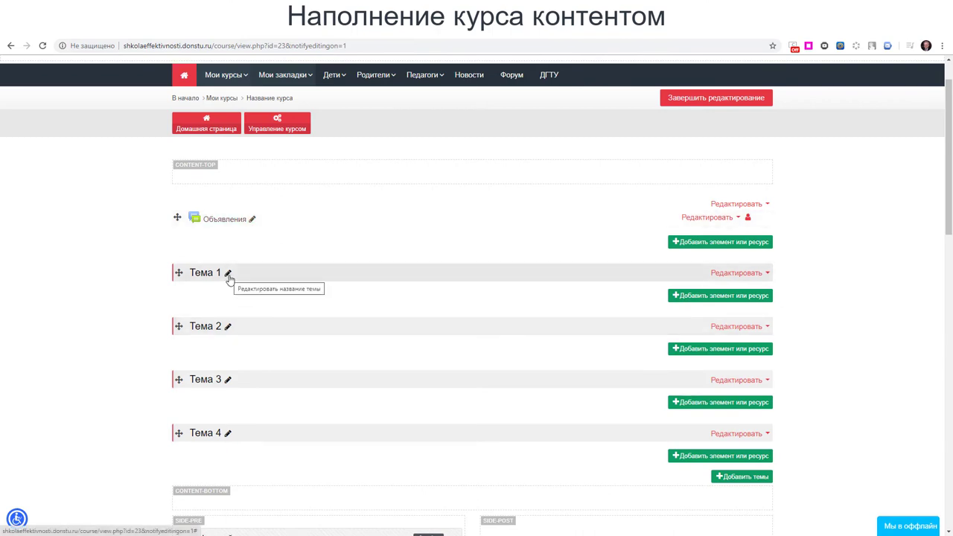
# Step: Look through the activities and resources that can be added to «Тема 1», then close the list without adding any
pyautogui.click(708, 298)
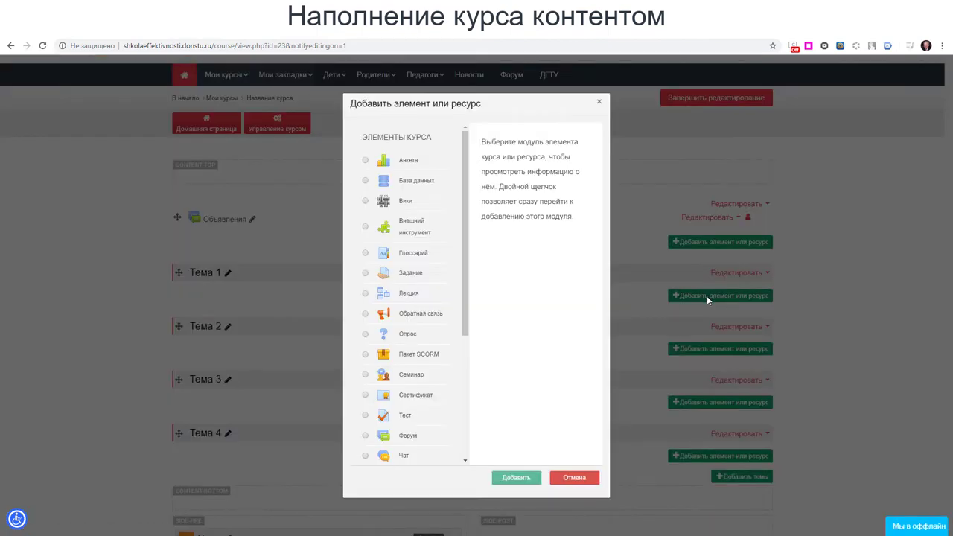
pyautogui.scroll(-3, 463, 186)
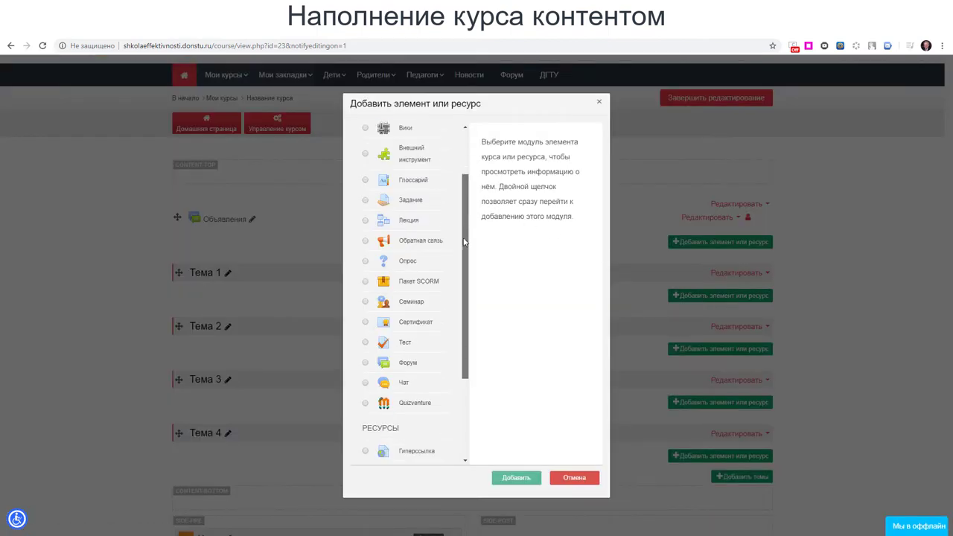
pyautogui.scroll(2, 464, 186)
pyautogui.click(577, 477)
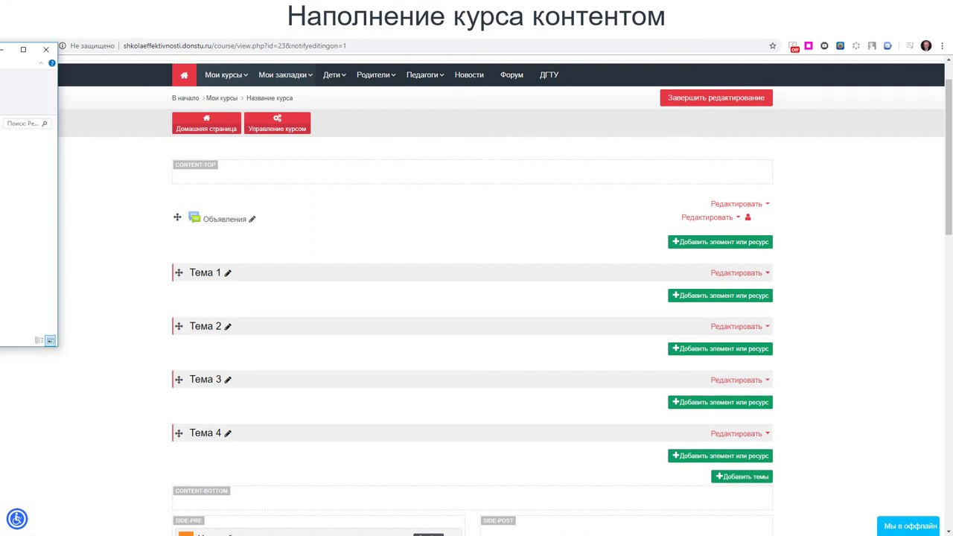
# Step: Shrink the file window and upload «Редактирование категорий и курсов.mp4» from it into «Тема 1» with the option «Добавить изображение на страницу курса»
pyautogui.moveTo(0, 62); pyautogui.dragTo(476, 88)
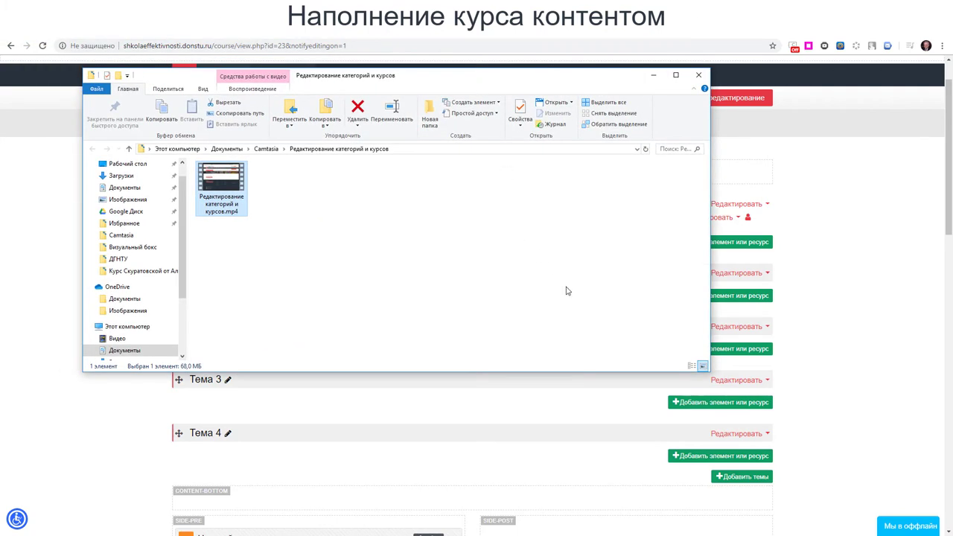
pyautogui.moveTo(707, 370); pyautogui.dragTo(538, 276)
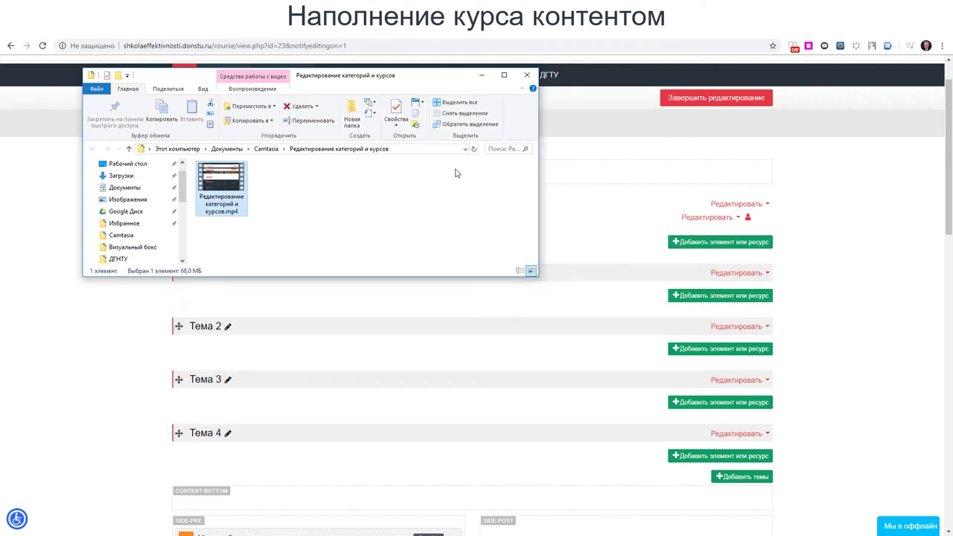
pyautogui.moveTo(470, 96); pyautogui.dragTo(787, 217)
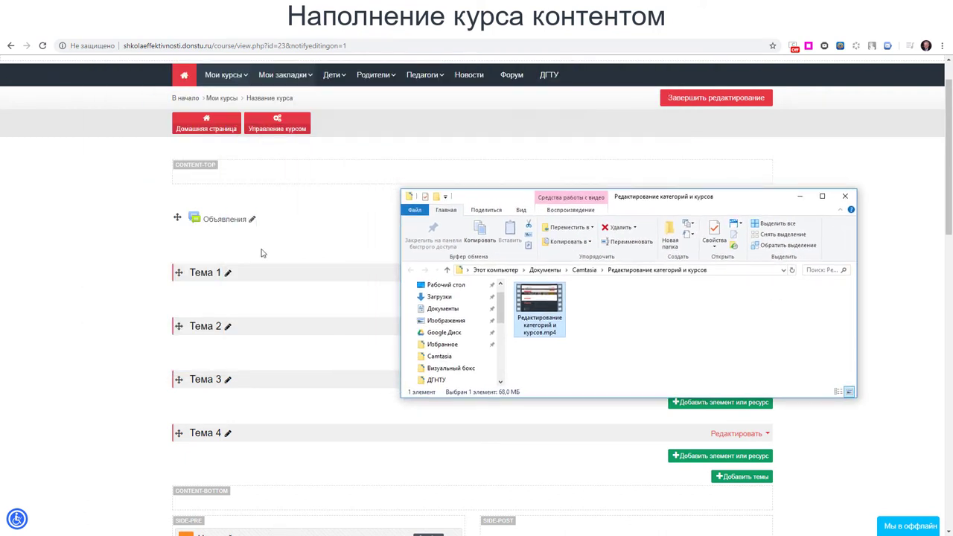
pyautogui.moveTo(528, 302); pyautogui.dragTo(290, 307)
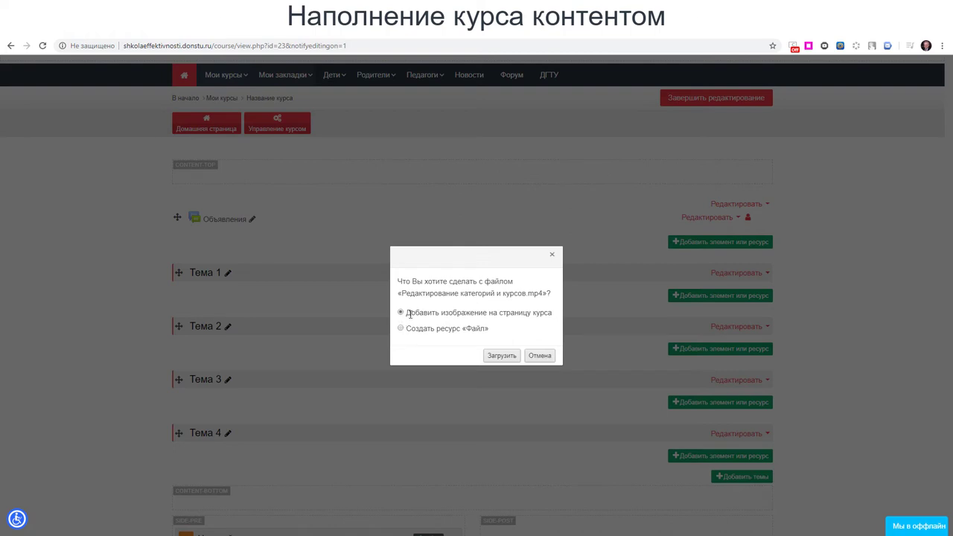
pyautogui.click(497, 355)
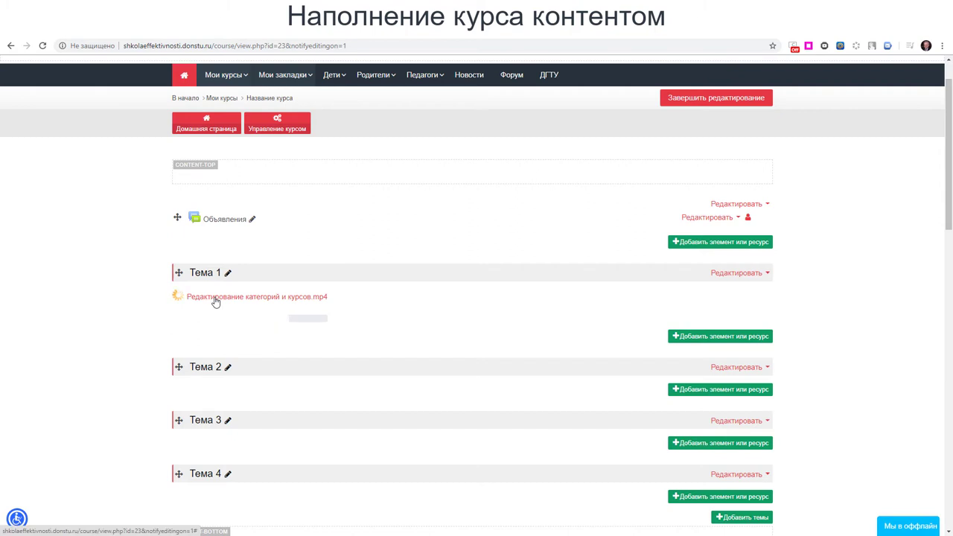
# Step: Move the file window out of the way and play the video embedded in «Тема 1» with its sound muted
pyautogui.hotkey('alt', 'Tab')
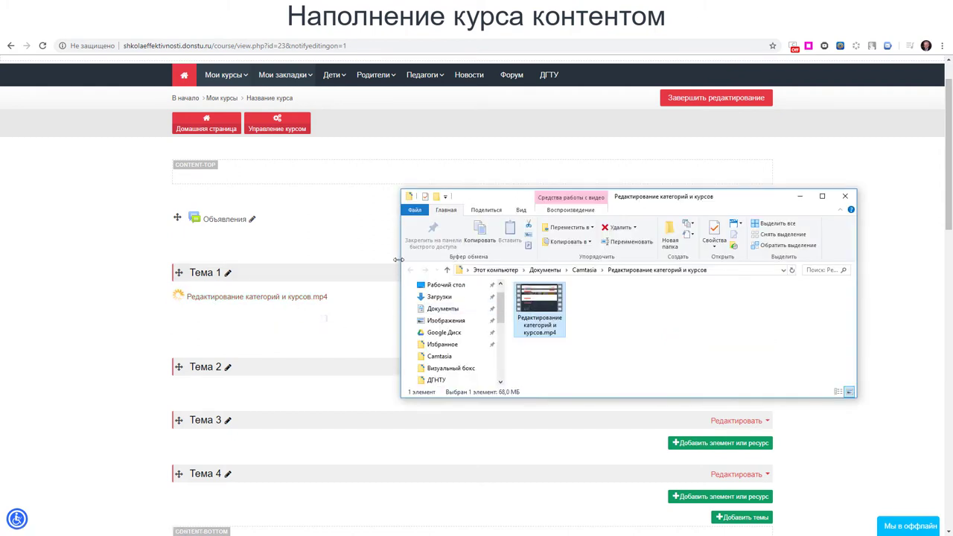
pyautogui.moveTo(400, 258); pyautogui.dragTo(456, 258)
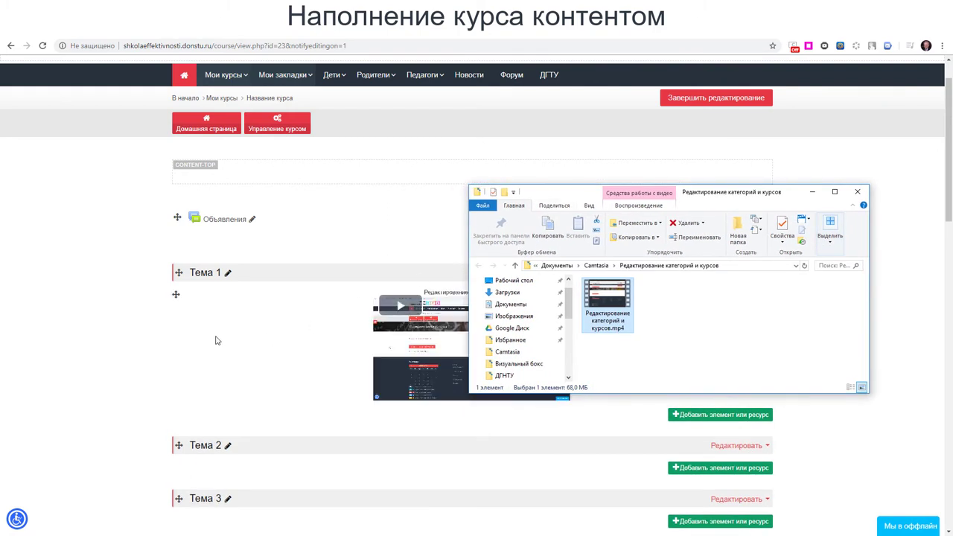
pyautogui.click(151, 337)
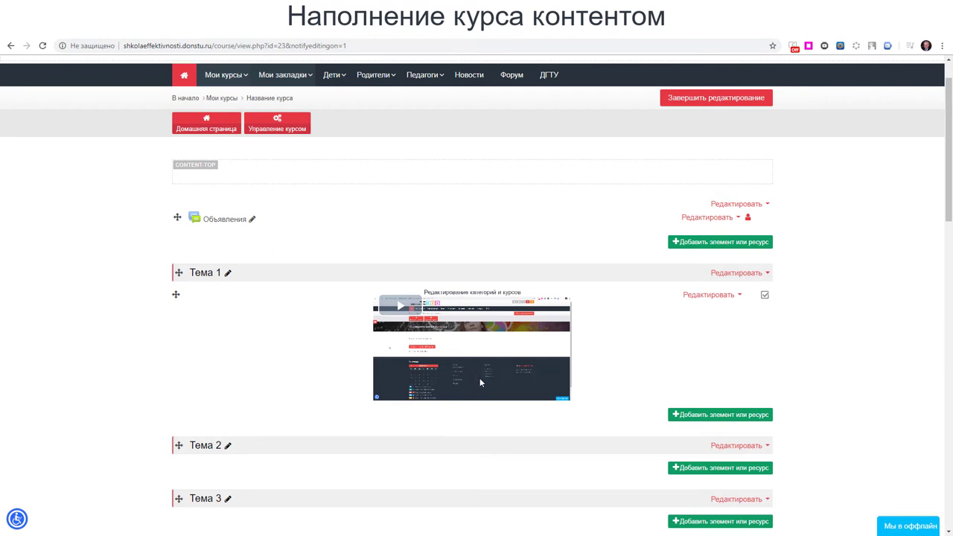
pyautogui.click(483, 353)
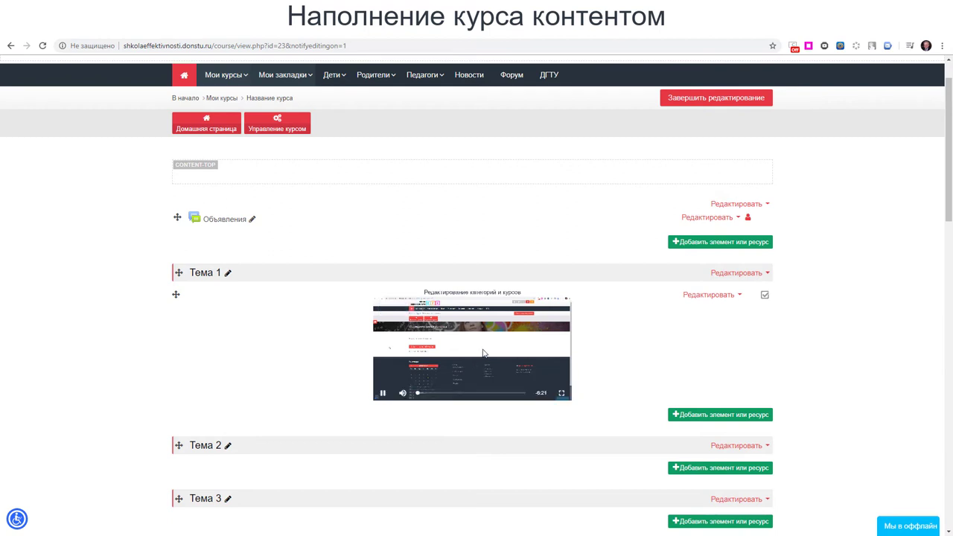
pyautogui.click(403, 393)
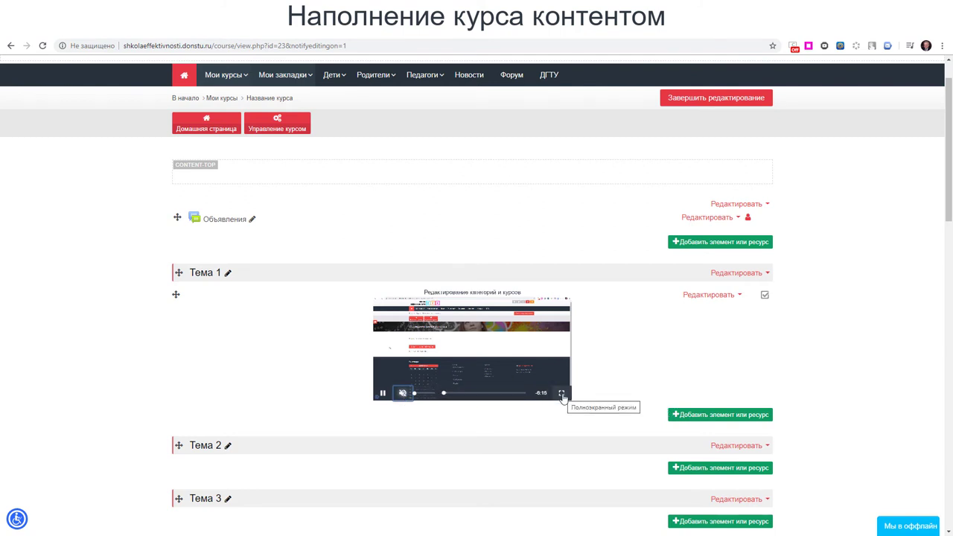
# Step: Delete the embedded video from «Тема 1» and confirm the deletion
pyautogui.click(739, 297)
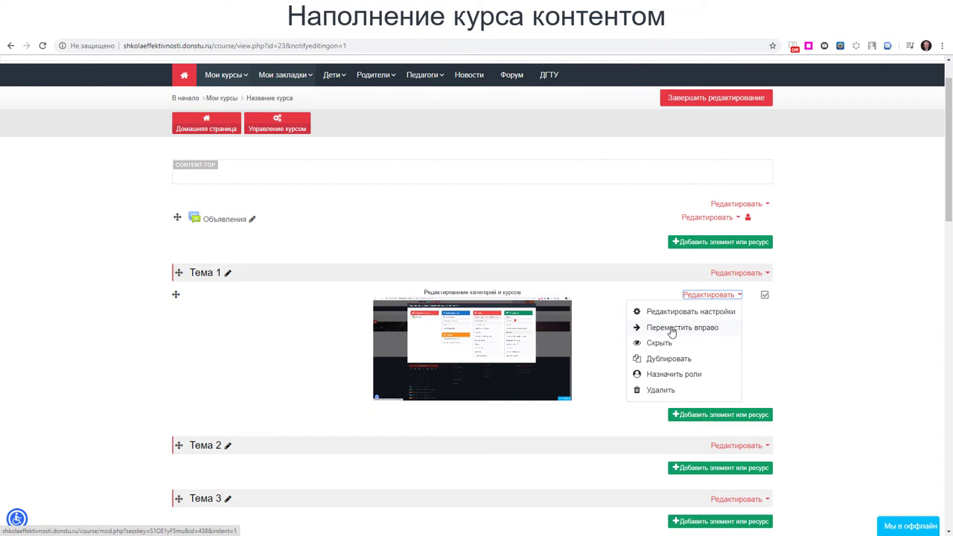
pyautogui.click(662, 391)
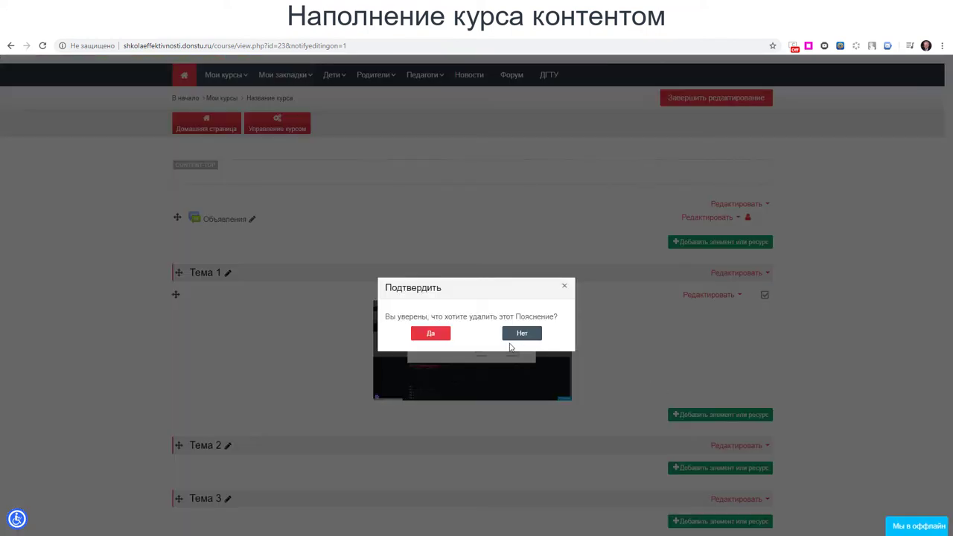
pyautogui.click(431, 334)
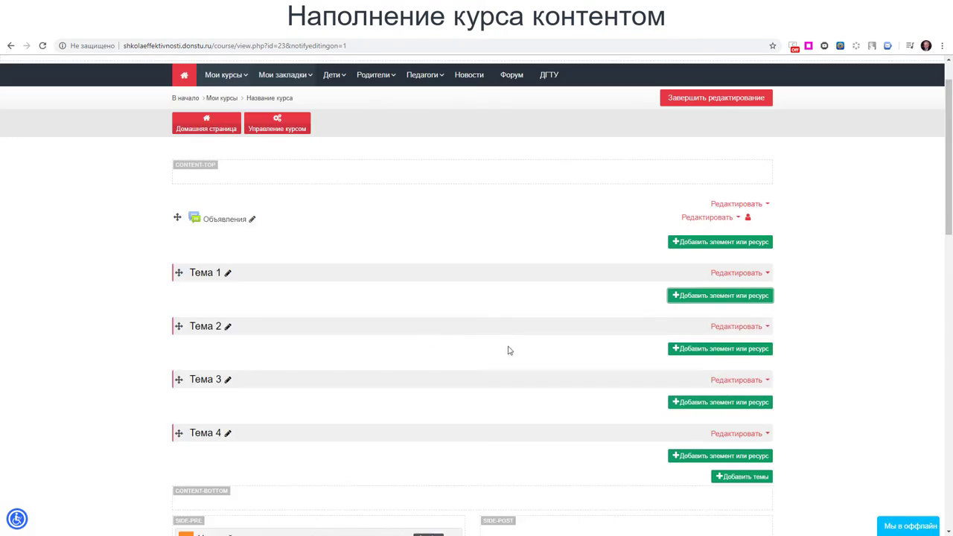
# Step: Upload «Редактирование категорий и курсов.mp4» from the file window into «Тема 1» with the option «Создать ресурс «Файл»»
pyautogui.hotkey('alt', 'Tab')
pyautogui.moveTo(607, 302); pyautogui.dragTo(344, 305)
pyautogui.click(400, 328)
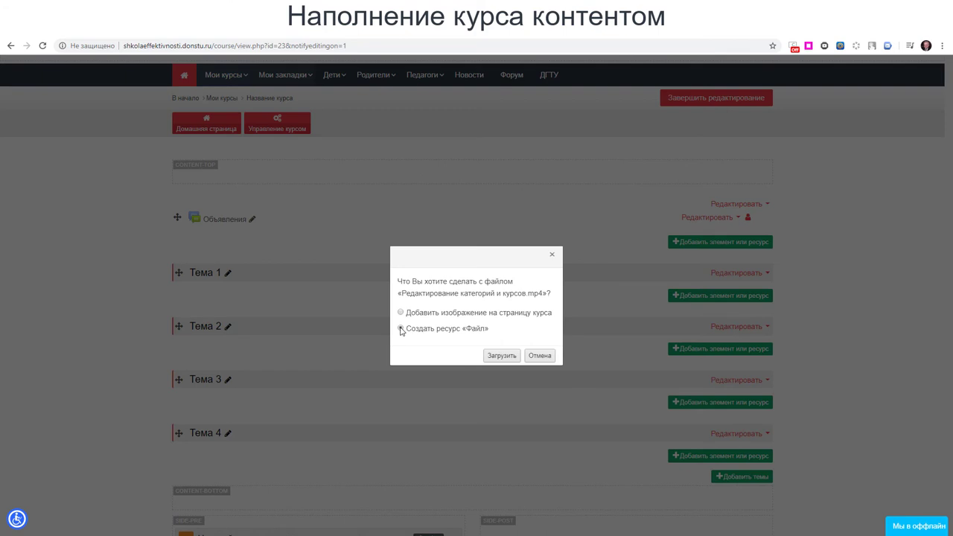
pyautogui.click(502, 356)
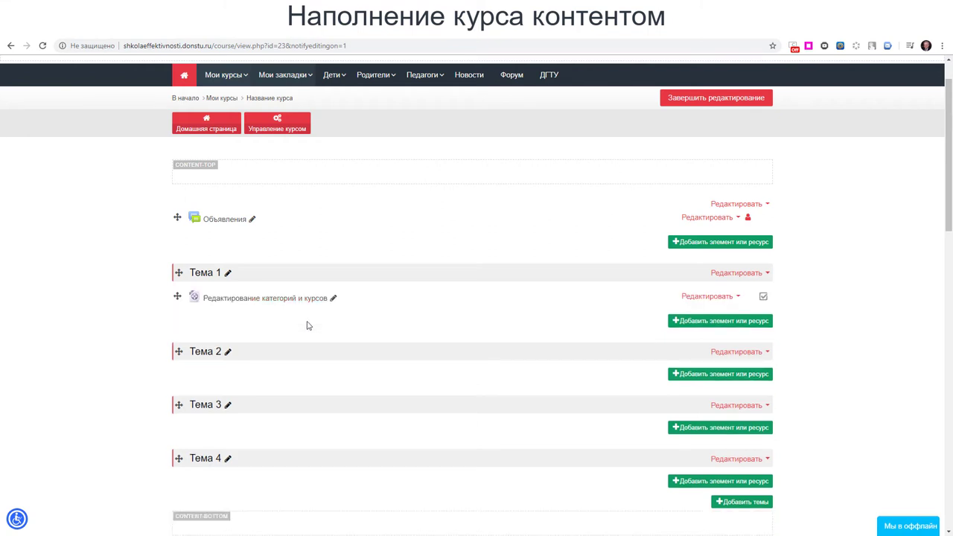
# Step: View the page of the video file resource in «Тема 1» and return to the course page
pyautogui.click(220, 302)
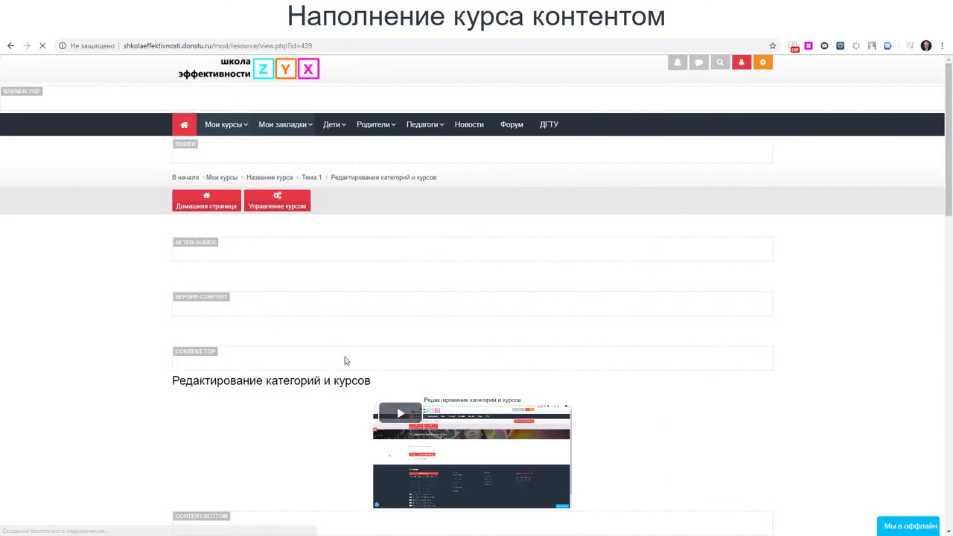
pyautogui.scroll(-3, 347, 328)
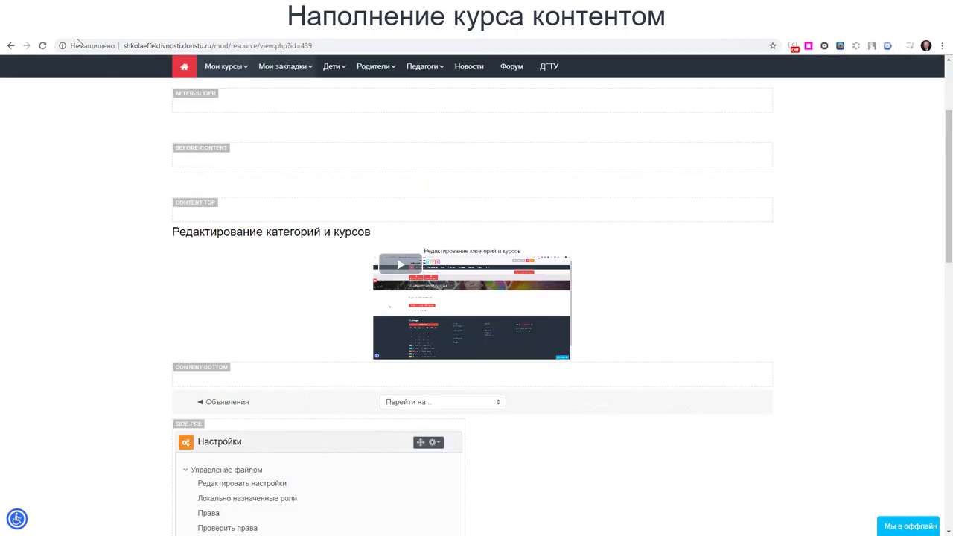
pyautogui.click(12, 46)
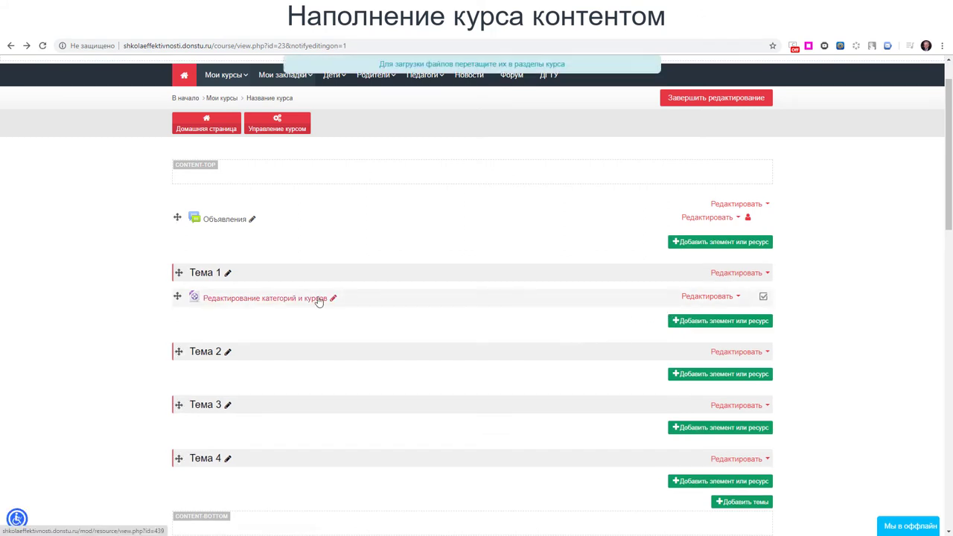
# Step: Upload «76241638-6cbc-471a-bb70-f4787367d98c_rw_1200.gif» from the «Изображения» folder into «Тема 1» as an image on the course page
pyautogui.hotkey('alt', 'Tab')
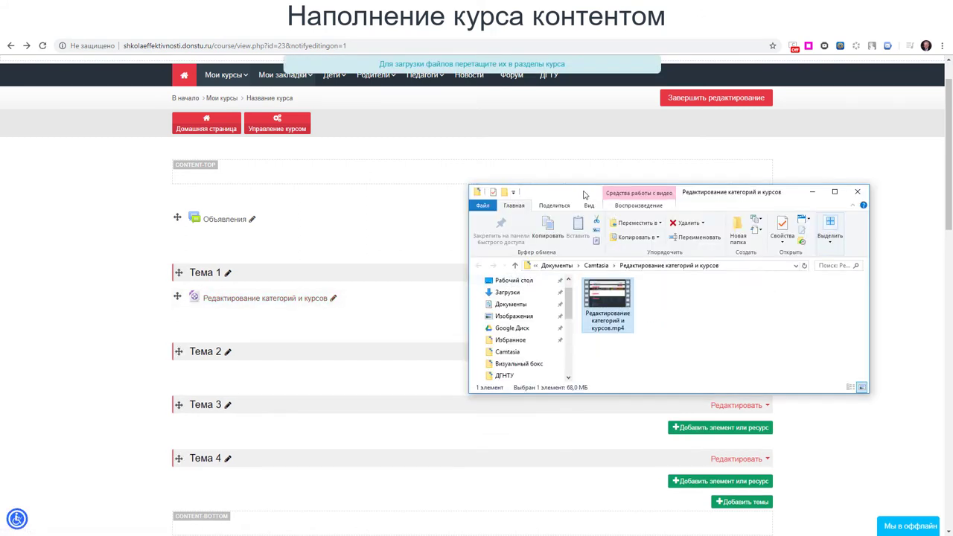
pyautogui.moveTo(583, 185); pyautogui.dragTo(583, 130)
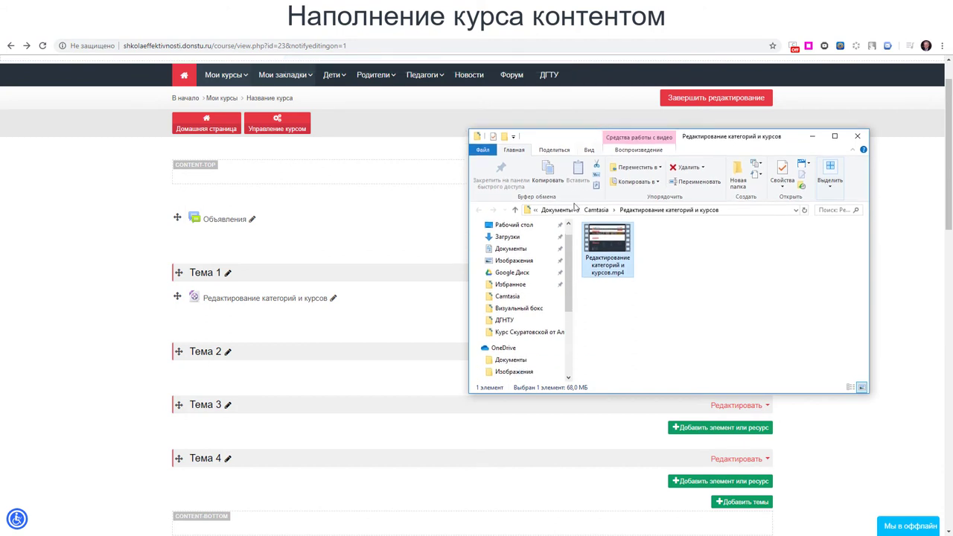
pyautogui.click(521, 261)
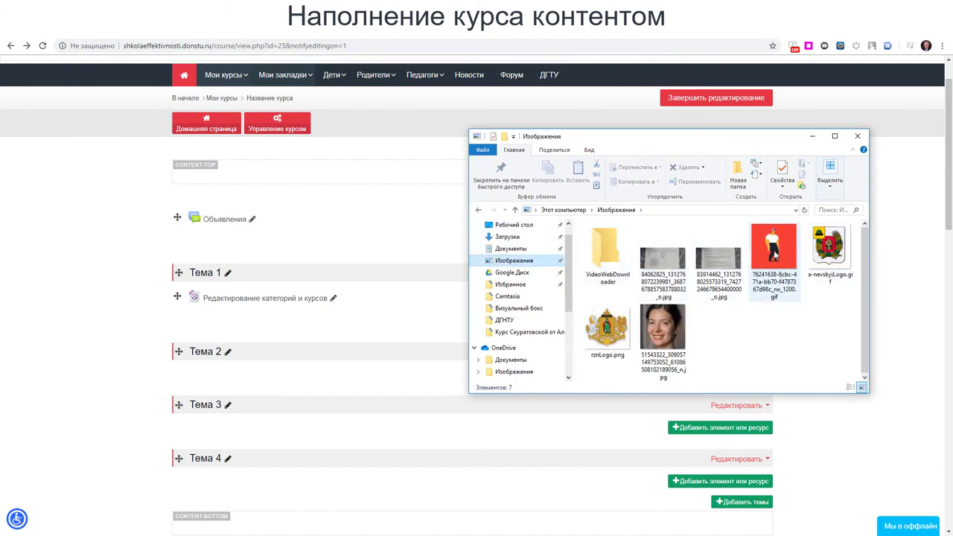
pyautogui.moveTo(774, 256); pyautogui.dragTo(300, 331)
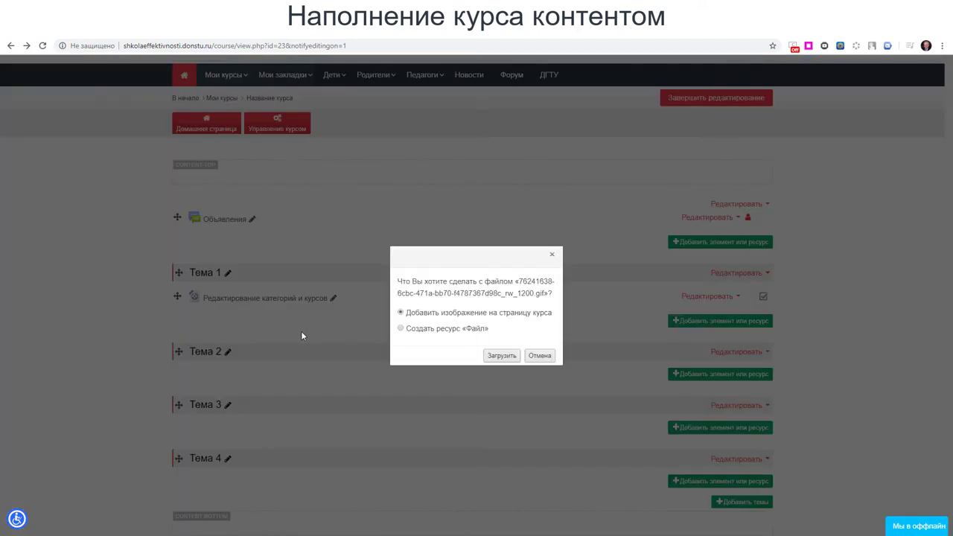
pyautogui.click(501, 355)
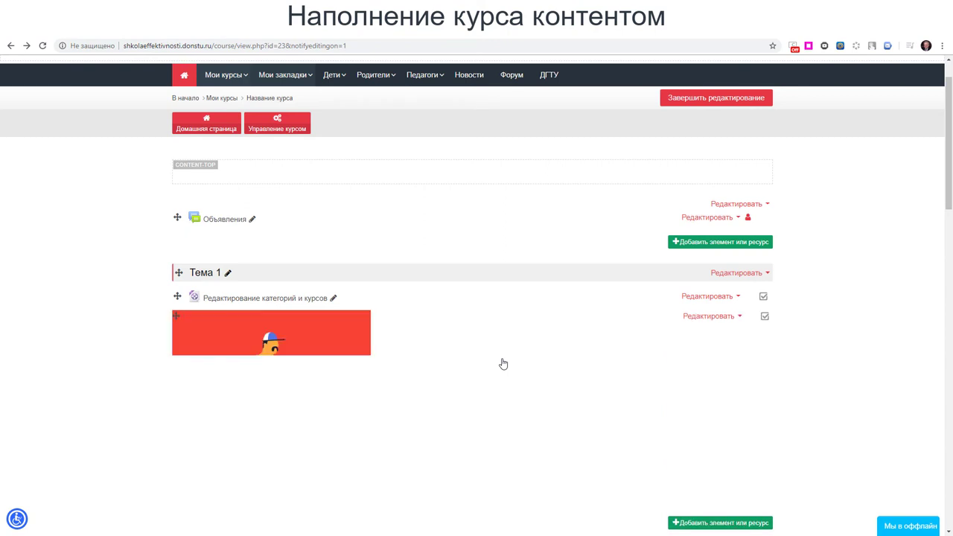
pyautogui.scroll(-1, 440, 393)
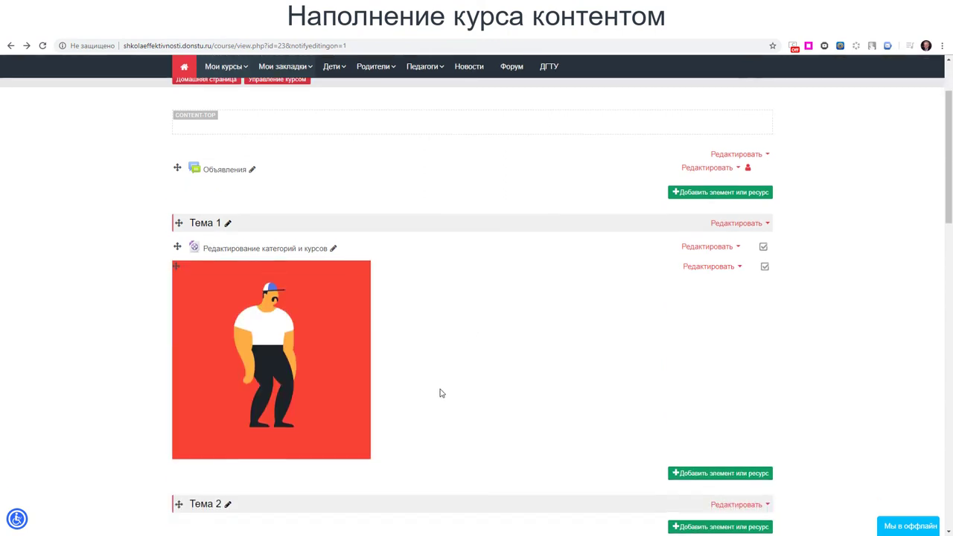
# Step: Turn off course editing and view the contents of «Тема 1» on its own page
pyautogui.scroll(2, 782, 246)
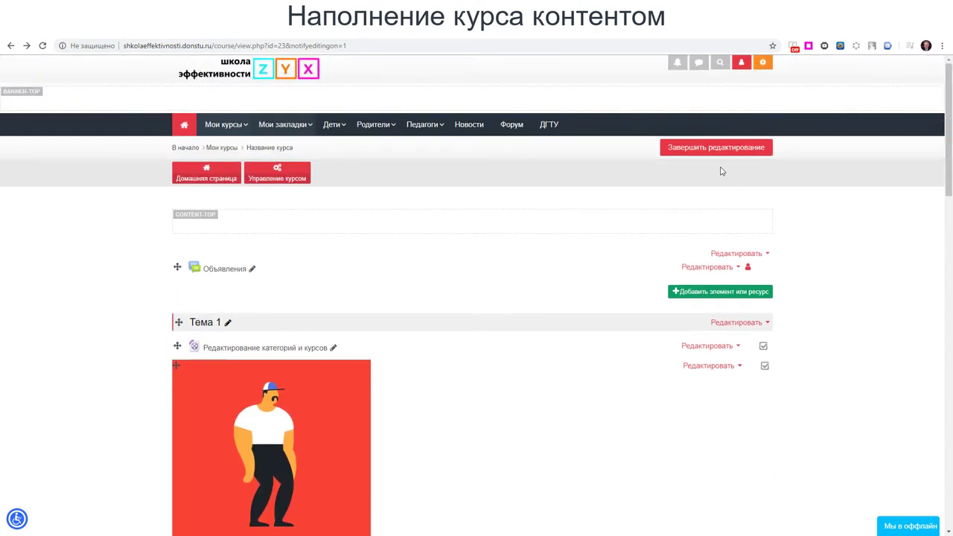
pyautogui.click(715, 149)
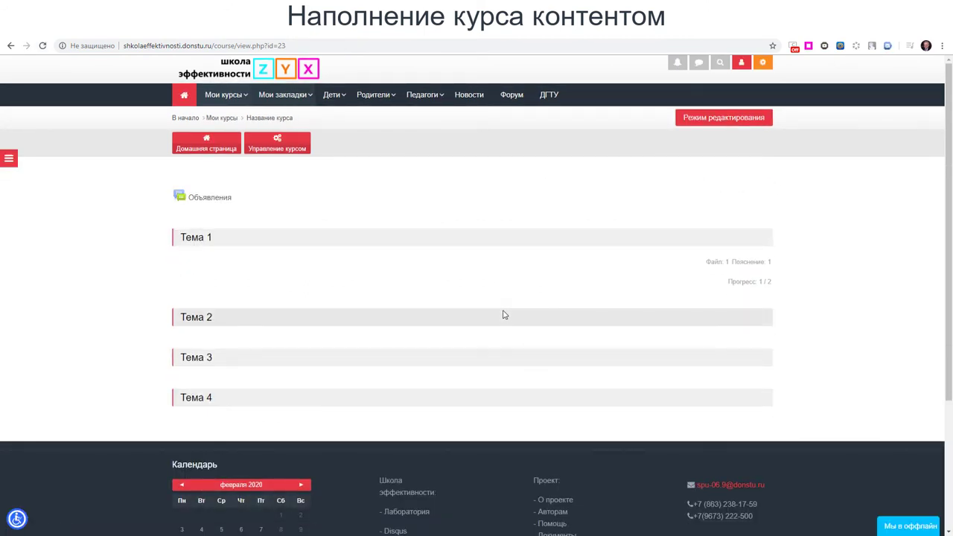
pyautogui.click(213, 239)
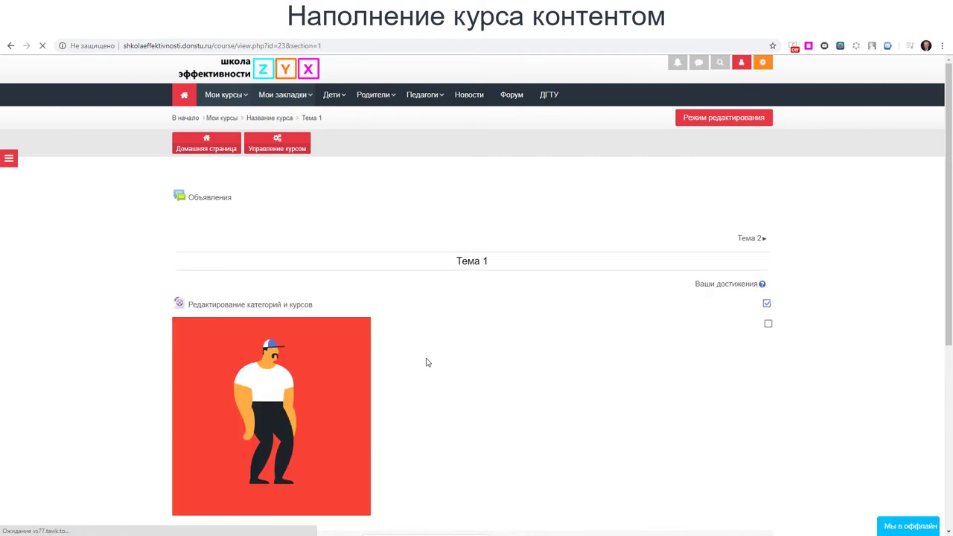
pyautogui.scroll(-3, 428, 362)
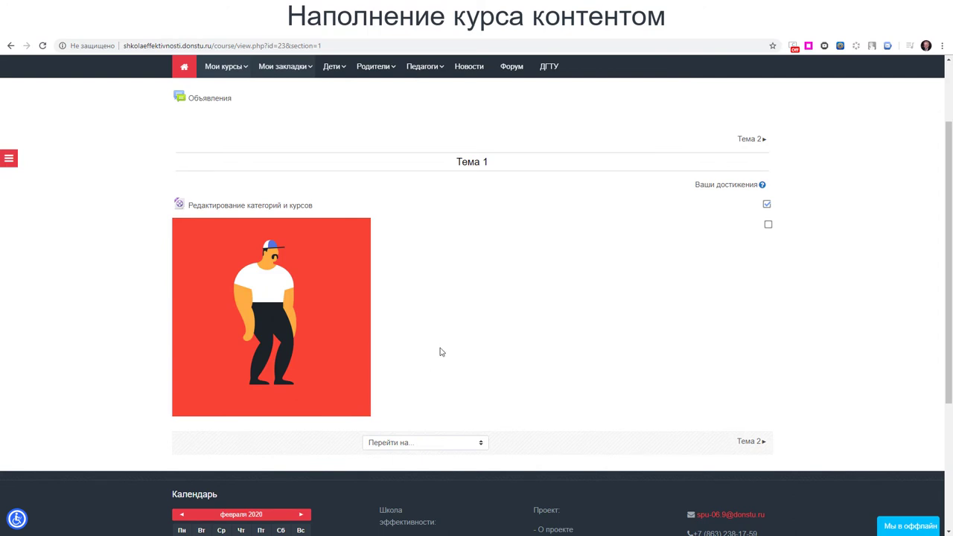
pyautogui.scroll(3, 707, 287)
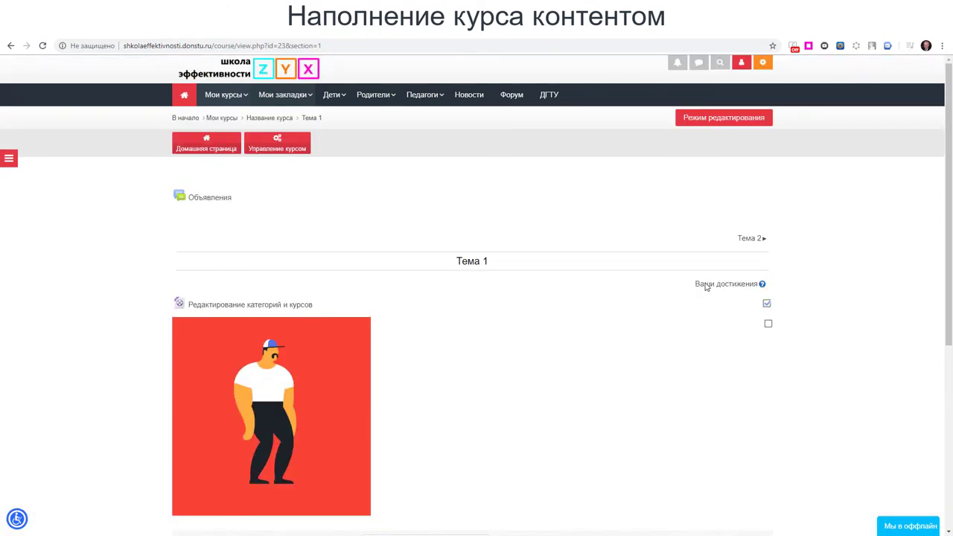
# Step: Turn course editing back on and delete the image from «Тема 1», confirming the deletion
pyautogui.click(737, 119)
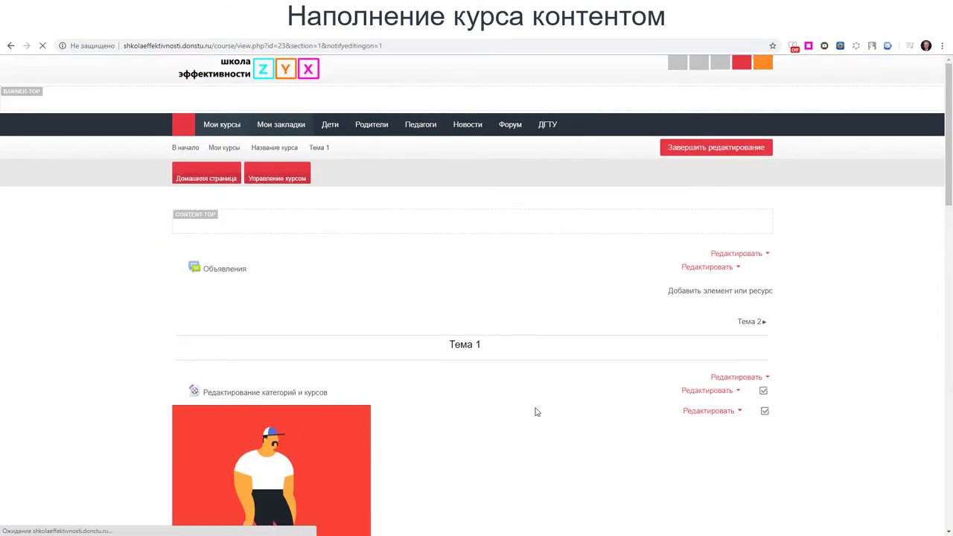
pyautogui.scroll(-2, 534, 410)
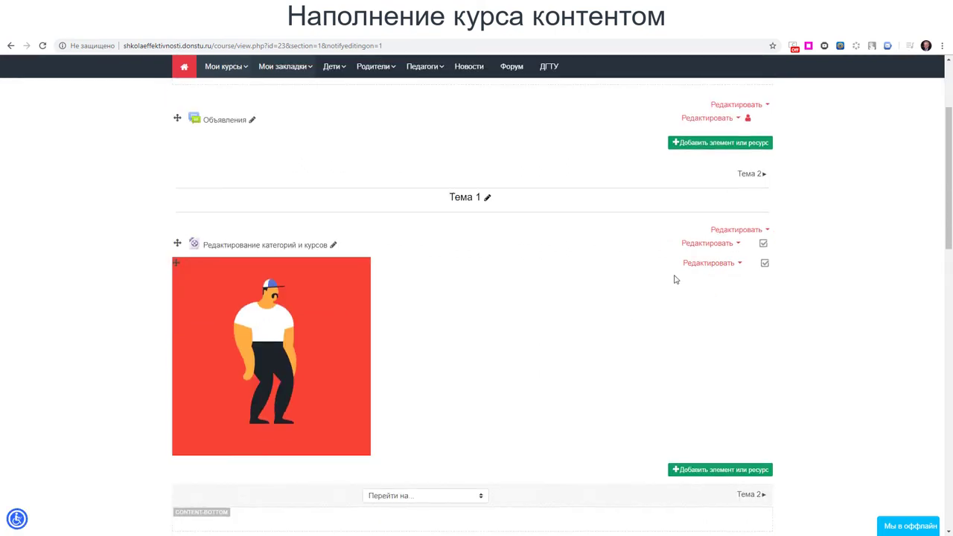
pyautogui.click(730, 266)
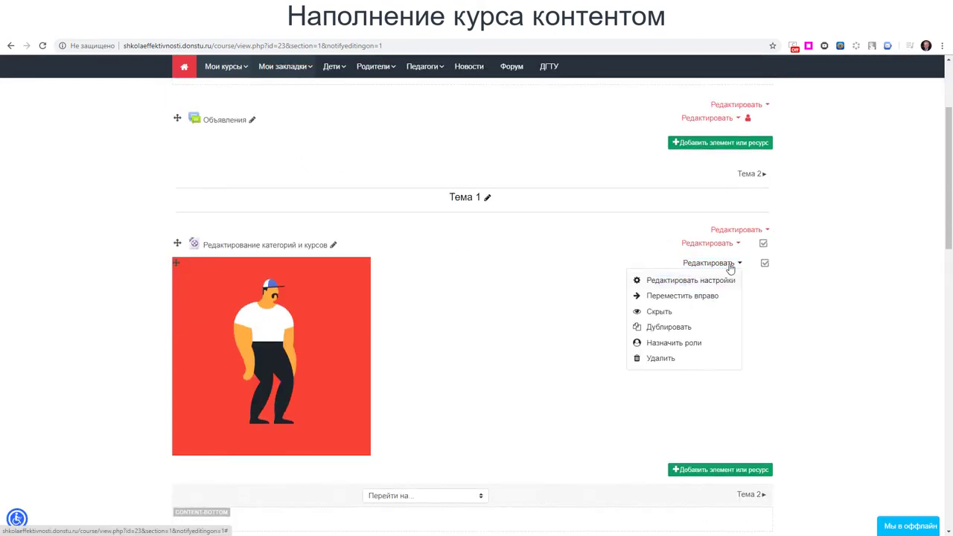
pyautogui.click(672, 360)
pyautogui.click(430, 332)
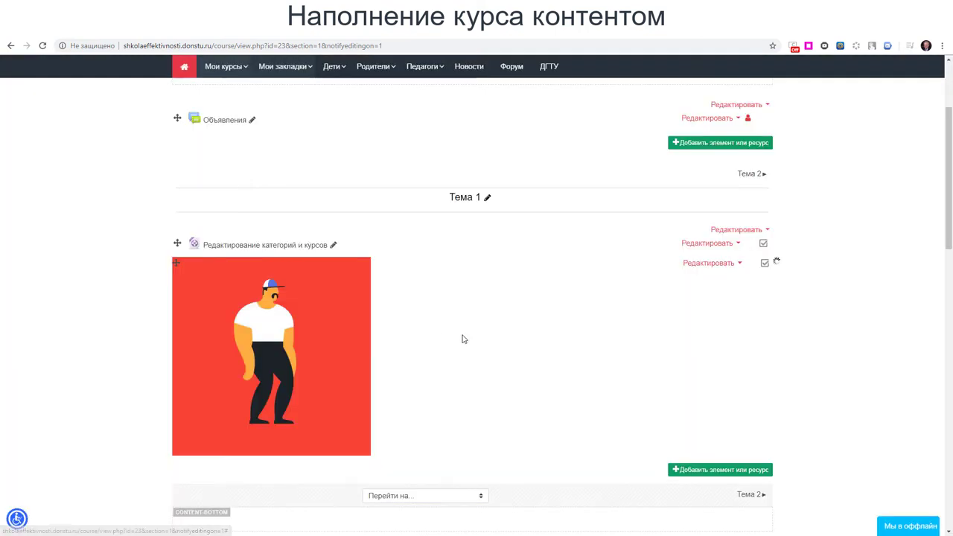
# Step: Delete the file resource «Редактирование категорий и курсов» from «Тема 1» and confirm the deletion
pyautogui.click(734, 243)
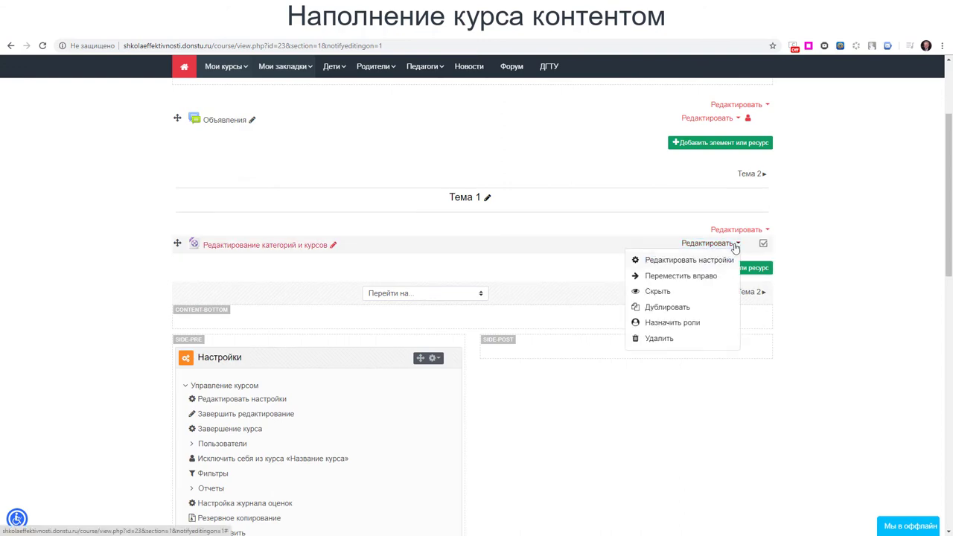
pyautogui.click(661, 339)
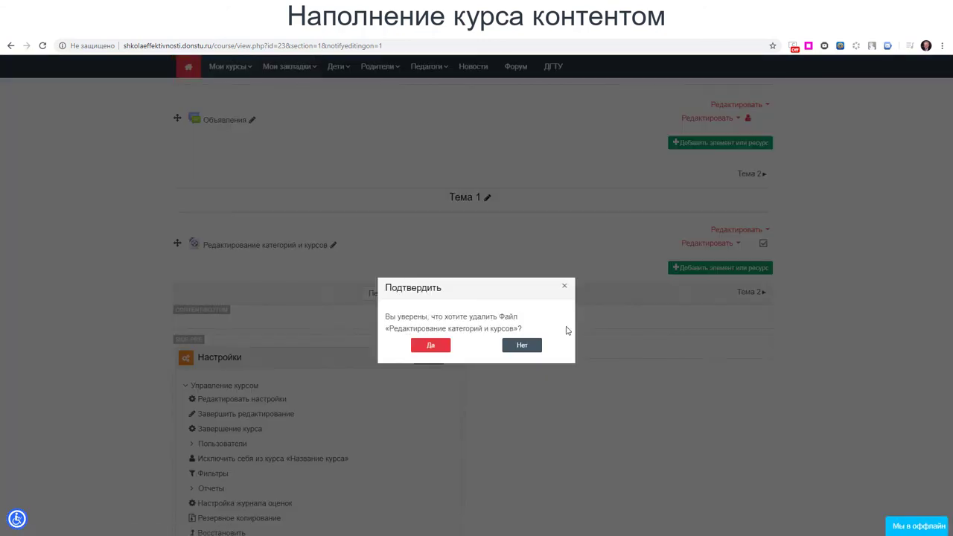
pyautogui.click(444, 351)
pyautogui.scroll(3, 593, 325)
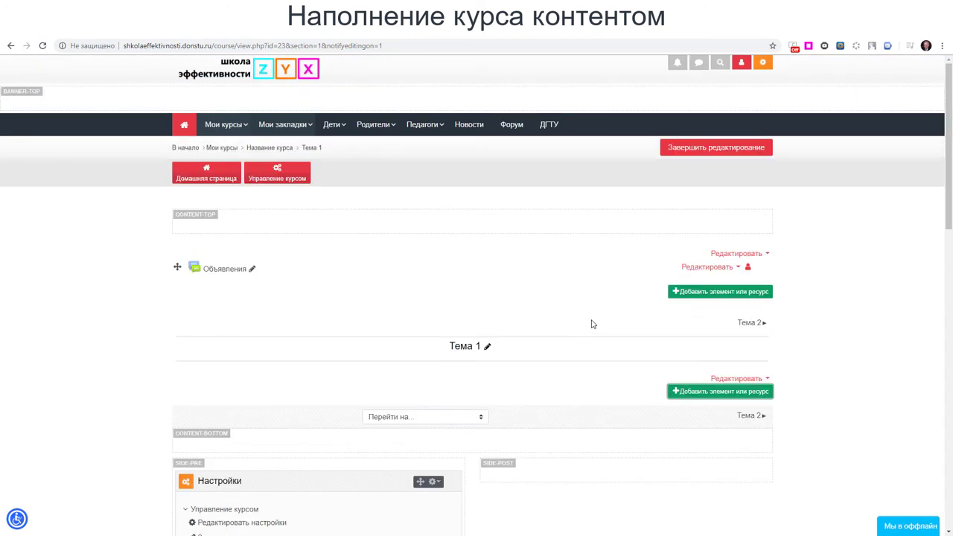
# Step: Read the descriptions of the «Задание» and «Тест» activities, and add a «Задание» element to «Тема 1»
pyautogui.scroll(-1, 593, 324)
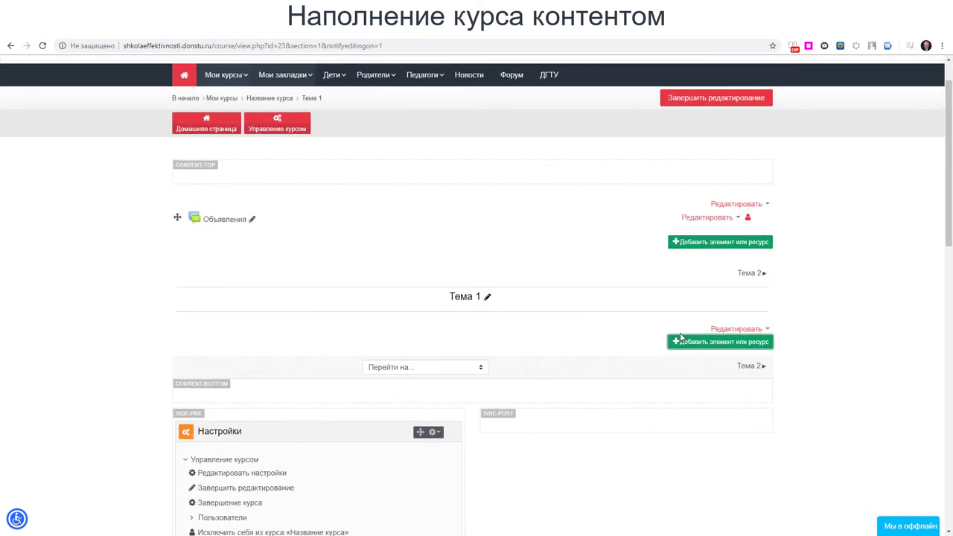
pyautogui.click(691, 343)
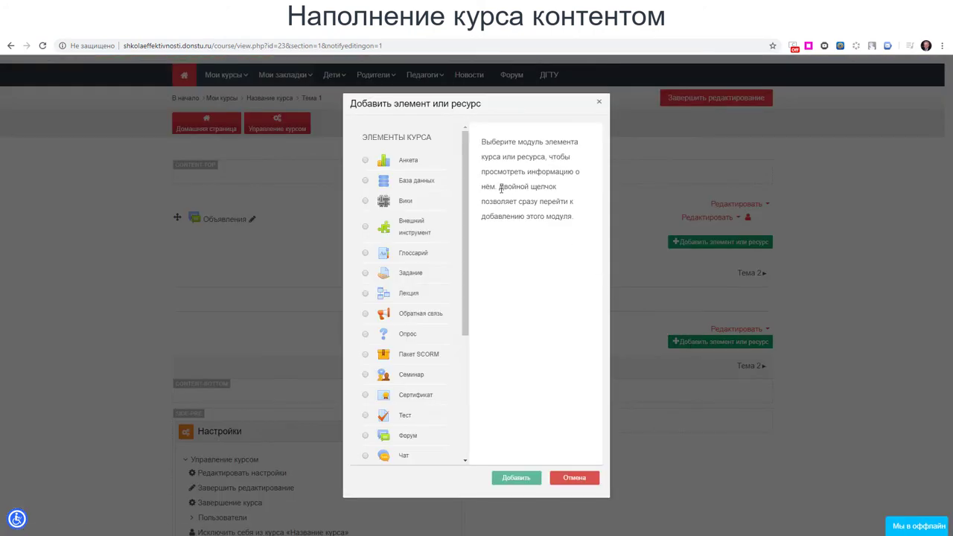
pyautogui.moveTo(464, 168); pyautogui.dragTo(465, 193)
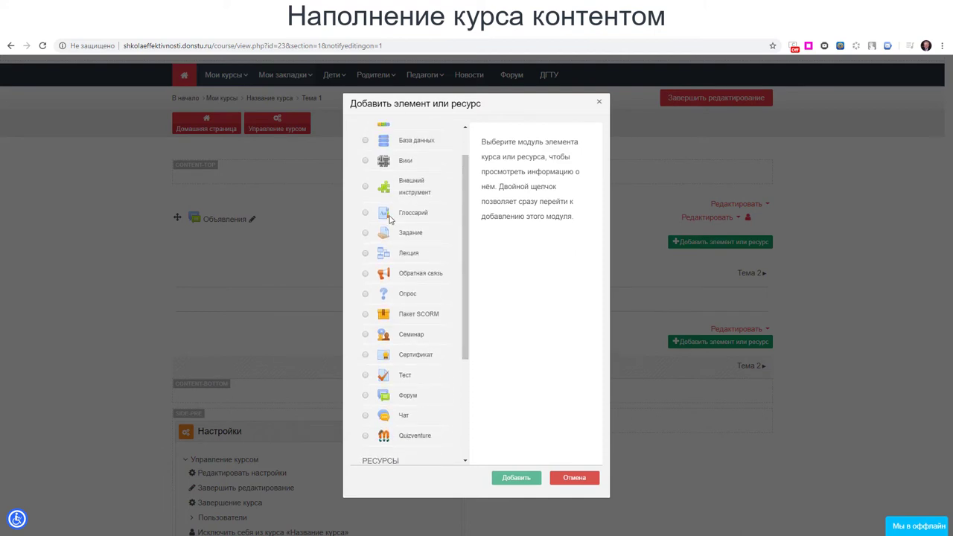
pyautogui.click(366, 234)
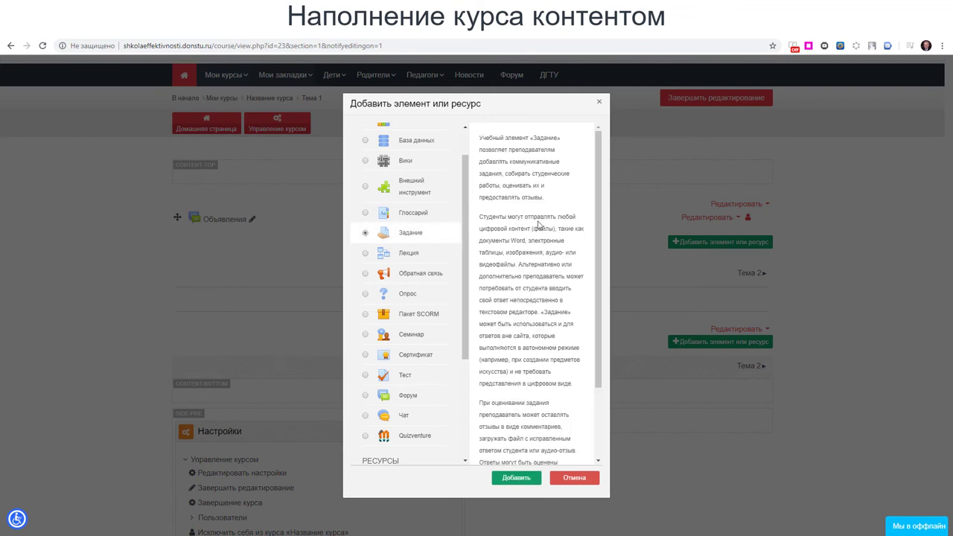
pyautogui.moveTo(594, 174); pyautogui.dragTo(588, 255)
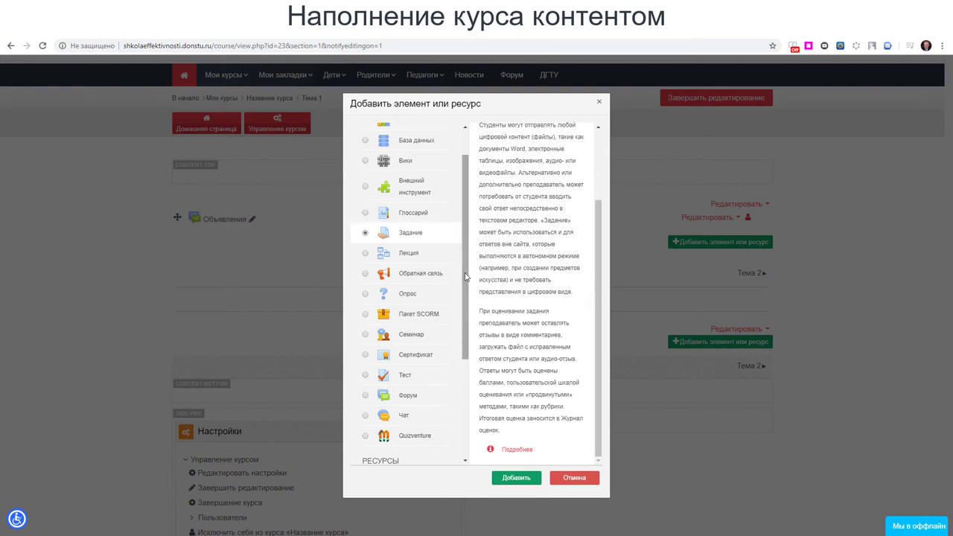
pyautogui.click(365, 375)
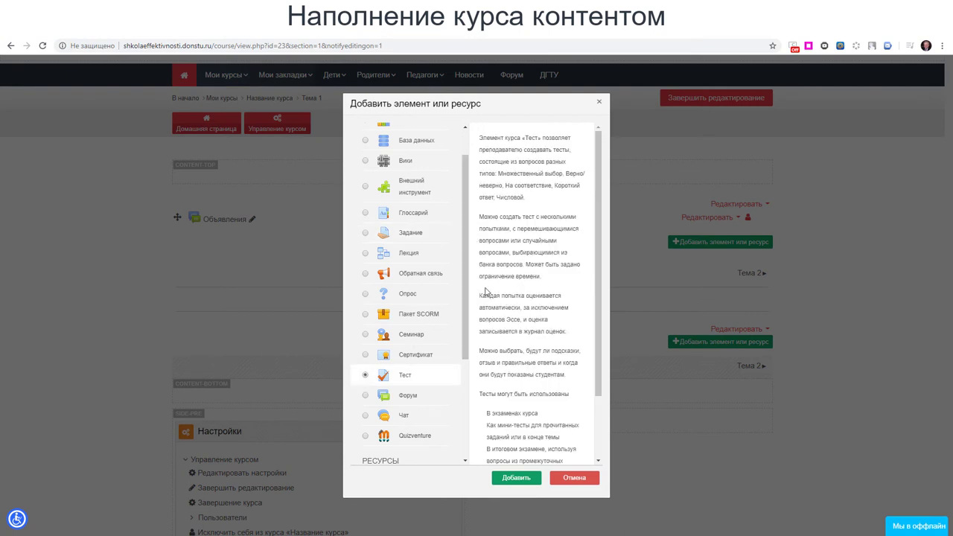
pyautogui.click(365, 233)
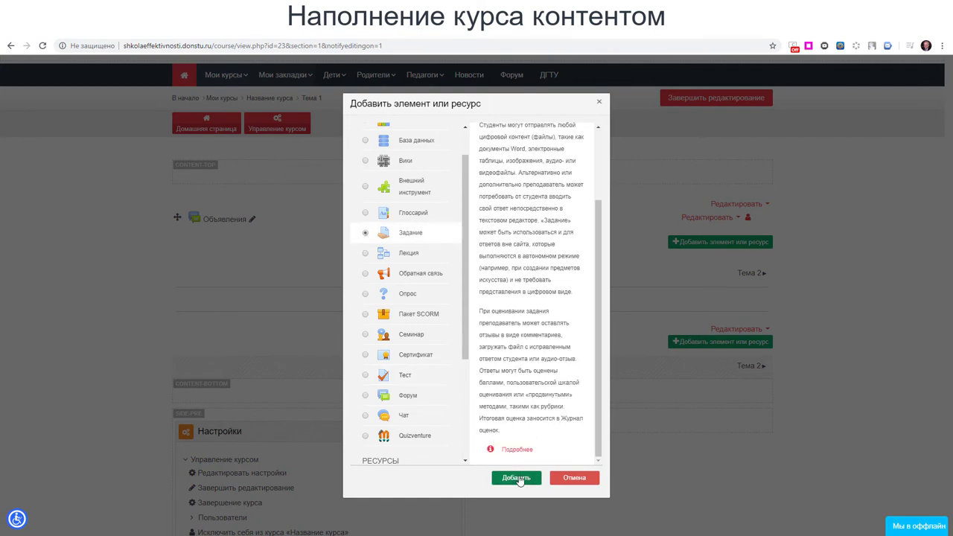
pyautogui.click(517, 478)
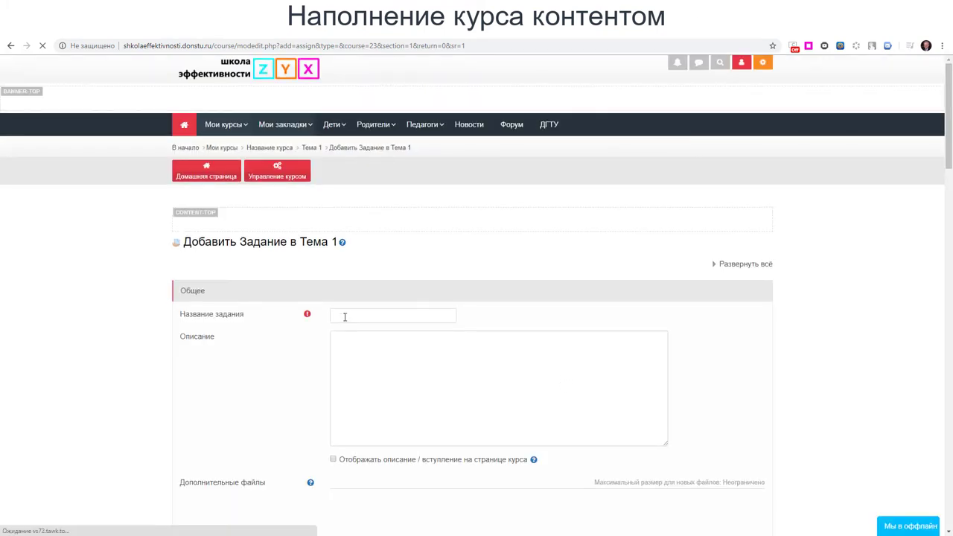
# Step: Name the new assignment «ДЗ-1»
pyautogui.click(344, 317)
pyautogui.click(184, 268)
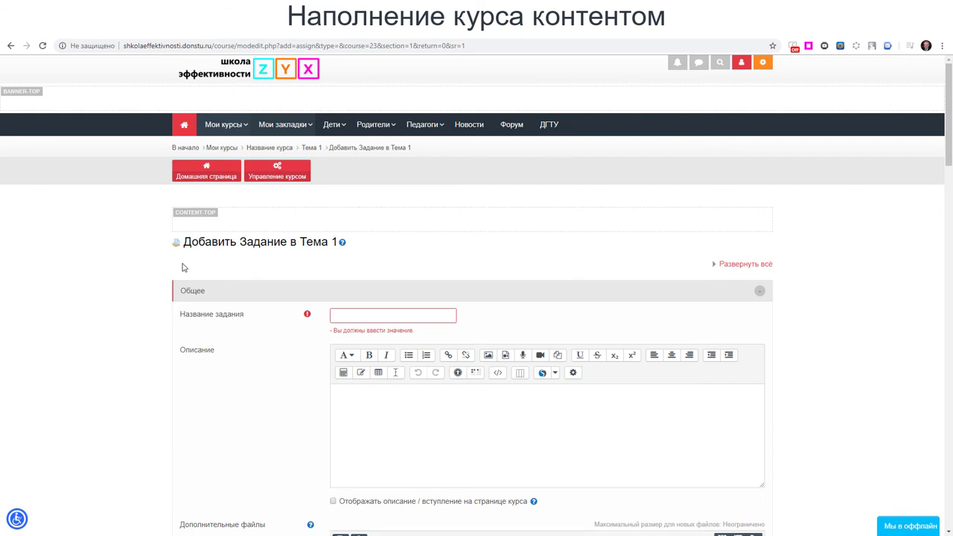
pyautogui.click(360, 312)
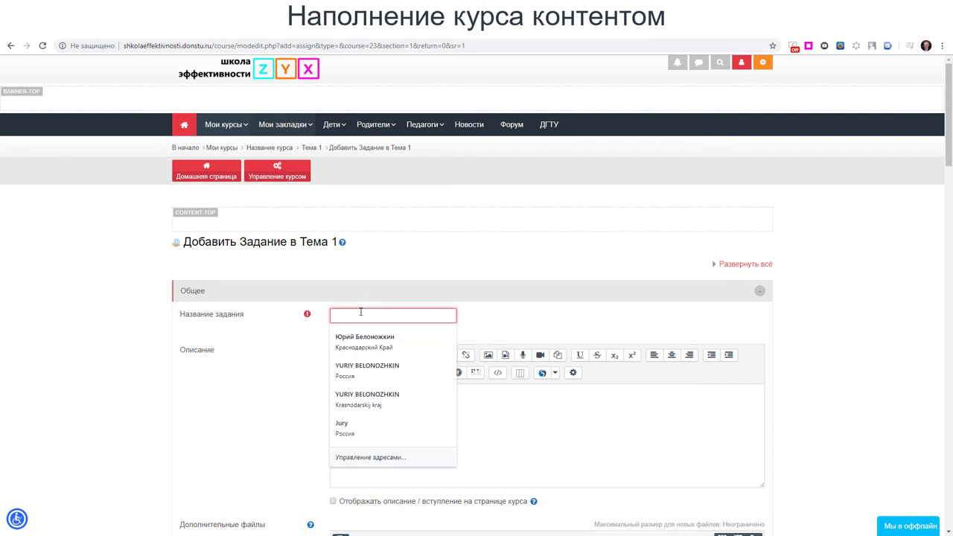
pyautogui.write('ДЗ1')
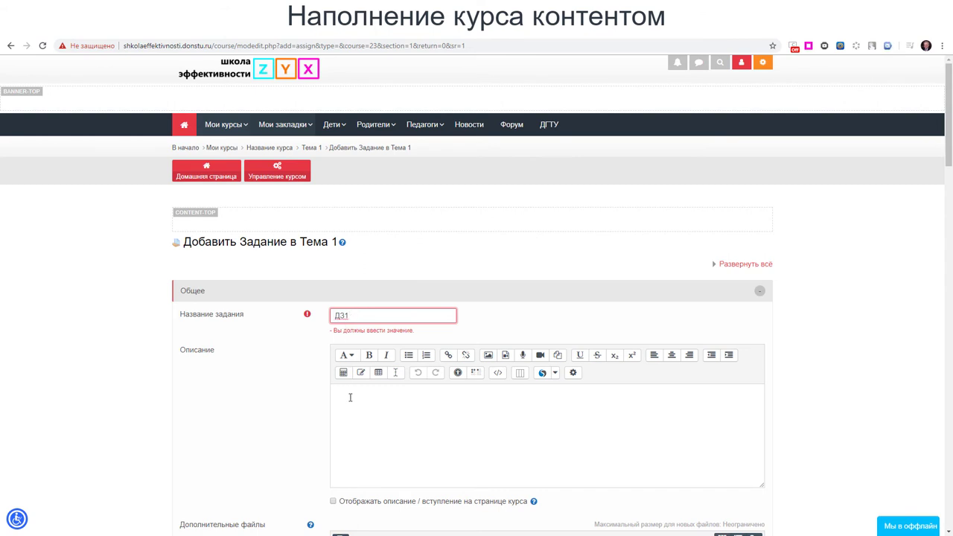
pyautogui.click(350, 397)
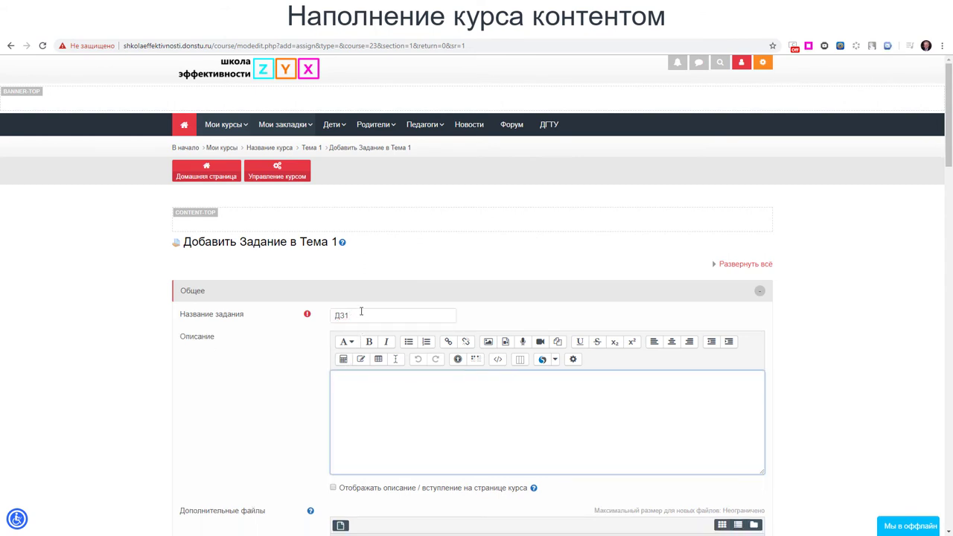
pyautogui.scroll(-1, 364, 311)
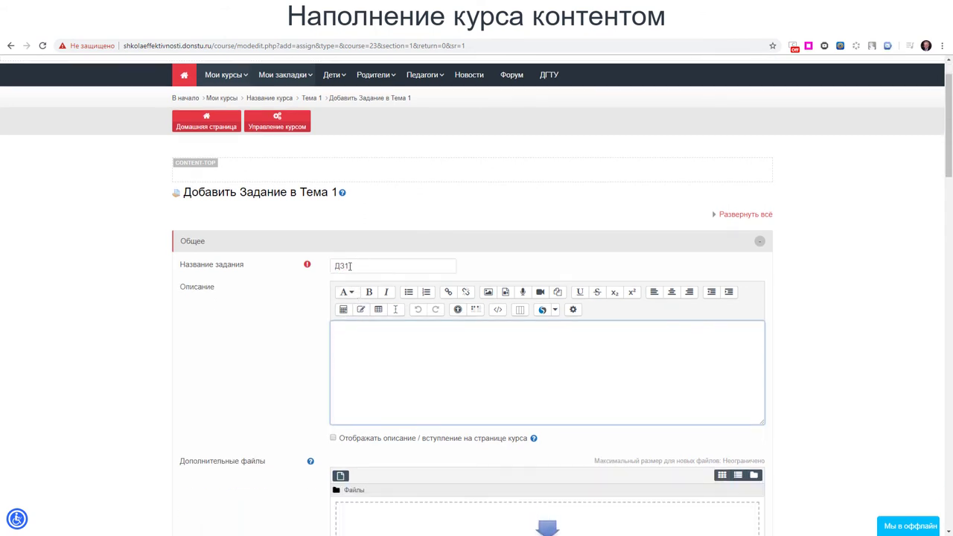
pyautogui.click(351, 268)
pyautogui.press('Left')
pyautogui.write('-')
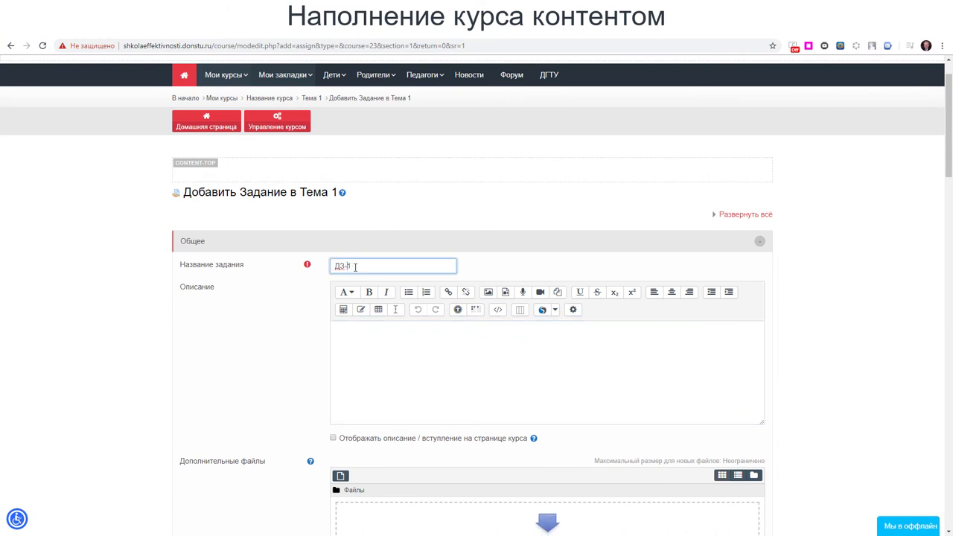
# Step: Enter the assignment description «Разместите файл на оценку» and enable displaying the description on the course page
pyautogui.scroll(-1, 309, 331)
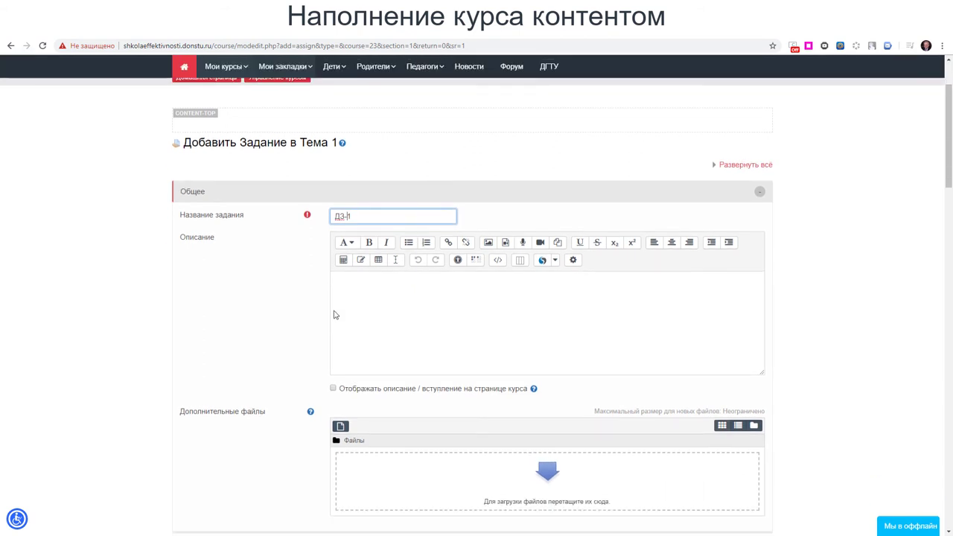
pyautogui.click(351, 288)
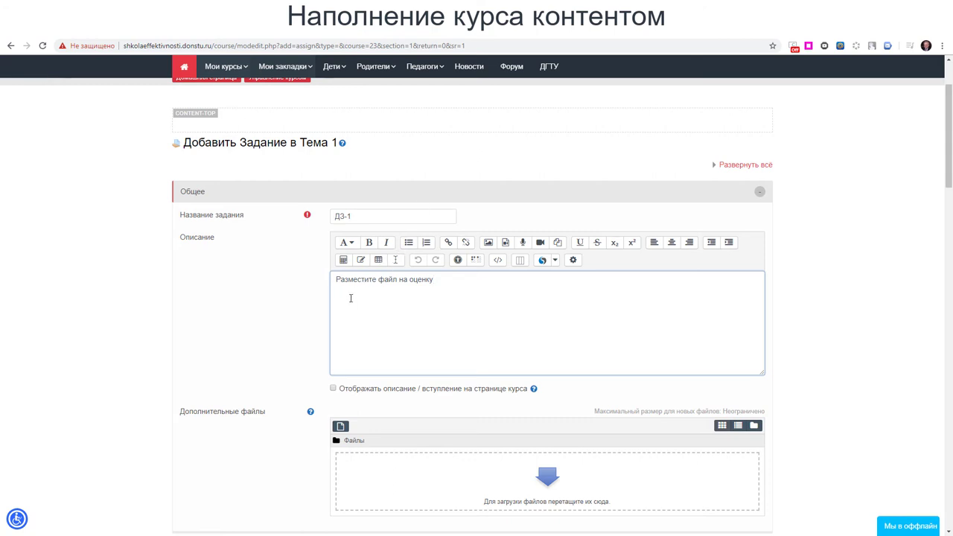
pyautogui.click(254, 314)
pyautogui.scroll(-1, 254, 314)
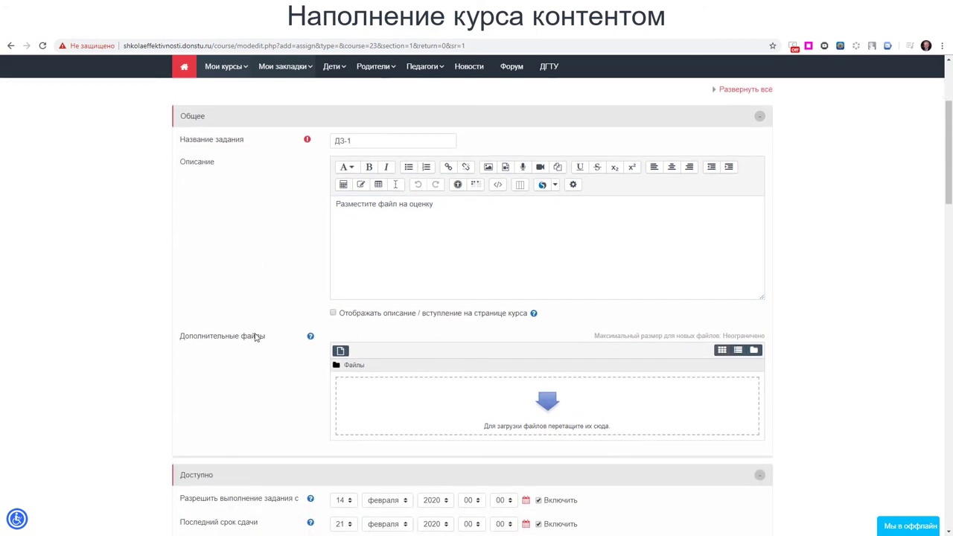
pyautogui.click(334, 314)
pyautogui.moveTo(336, 203); pyautogui.dragTo(434, 204)
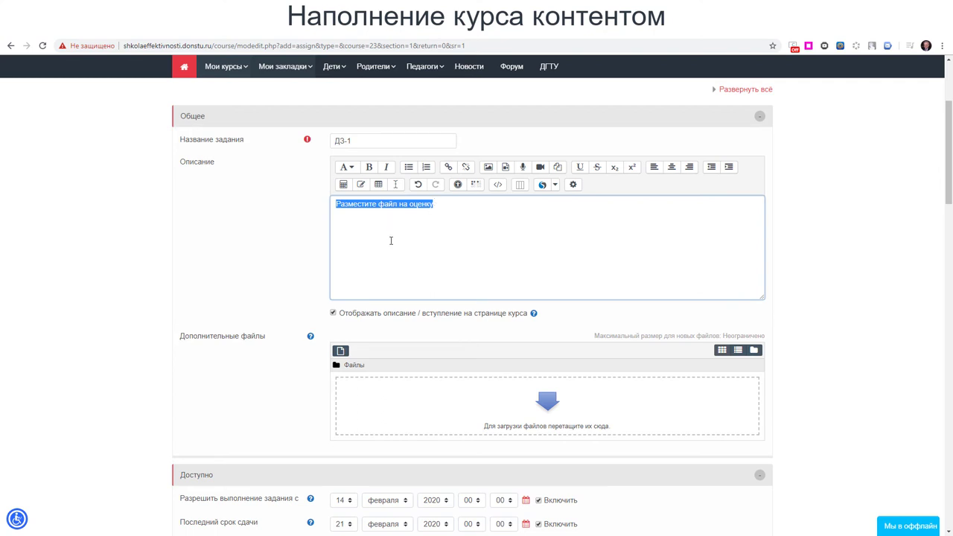
# Step: Disable the assignment's due date «Последний срок сдачи» in the availability settings
pyautogui.scroll(-1, 272, 250)
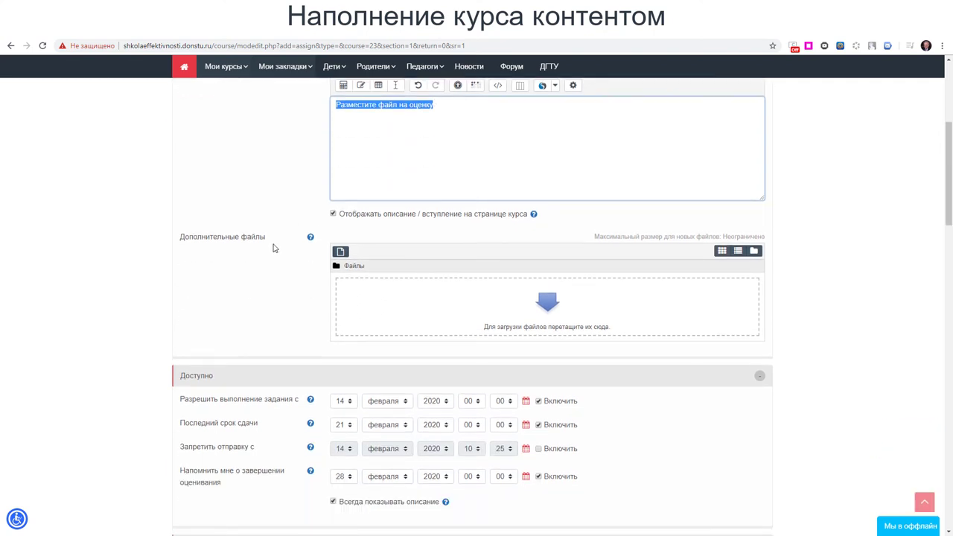
pyautogui.scroll(-1, 272, 248)
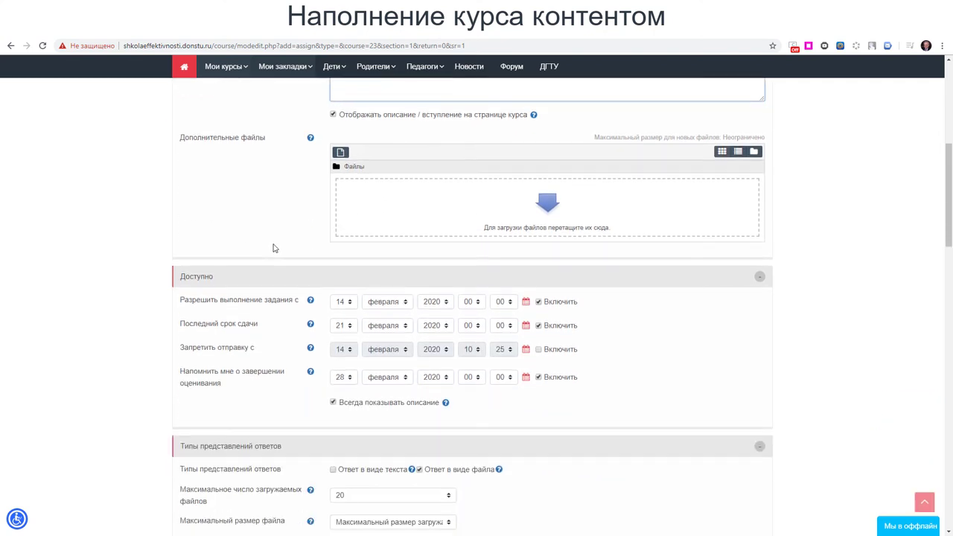
pyautogui.scroll(-1, 272, 248)
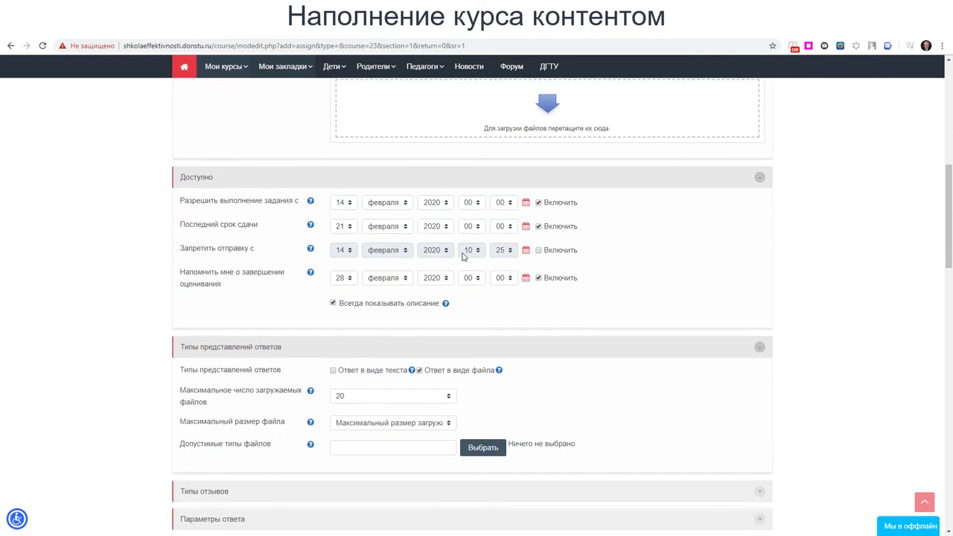
pyautogui.click(539, 227)
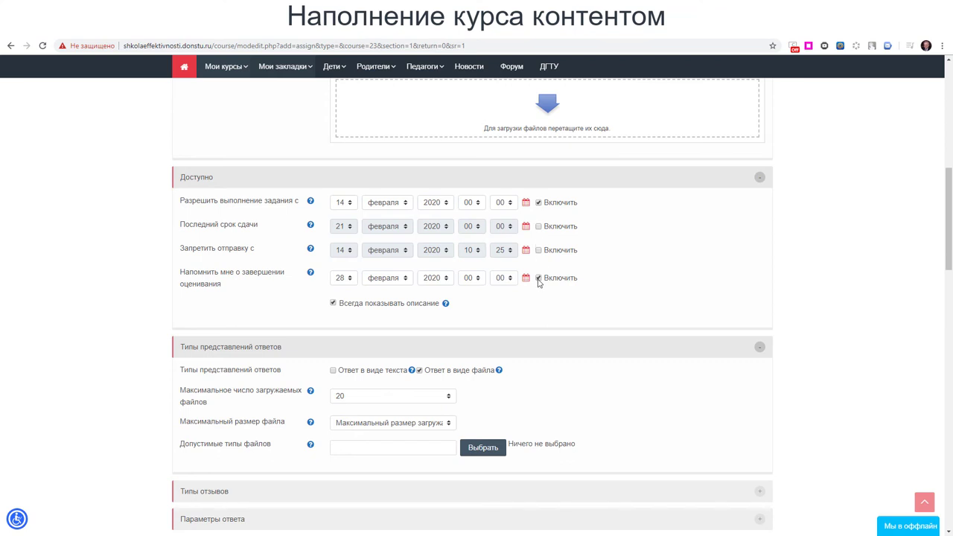
pyautogui.scroll(-2, 517, 285)
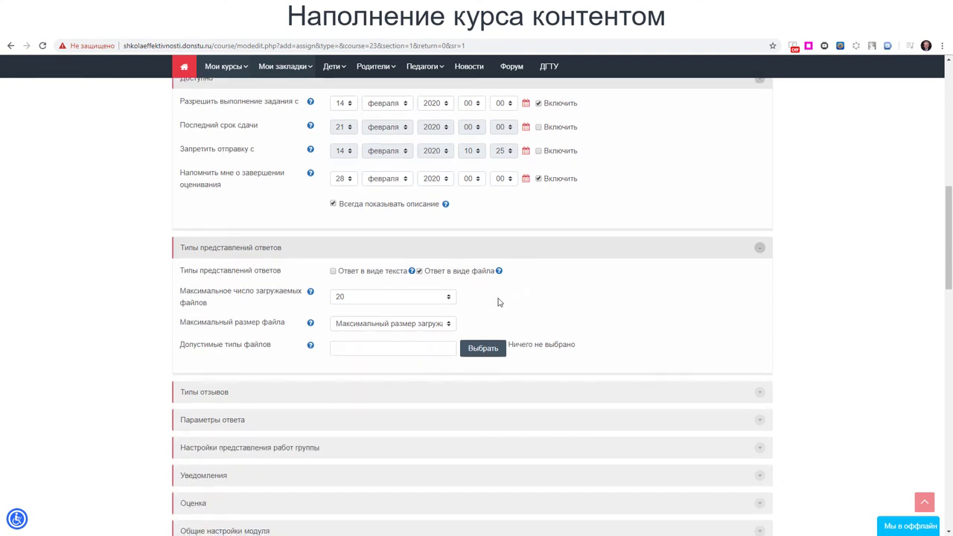
# Step: Set the maximum submission file size «Максимальный размер файла» to 10Мбайт
pyautogui.scroll(-1, 500, 302)
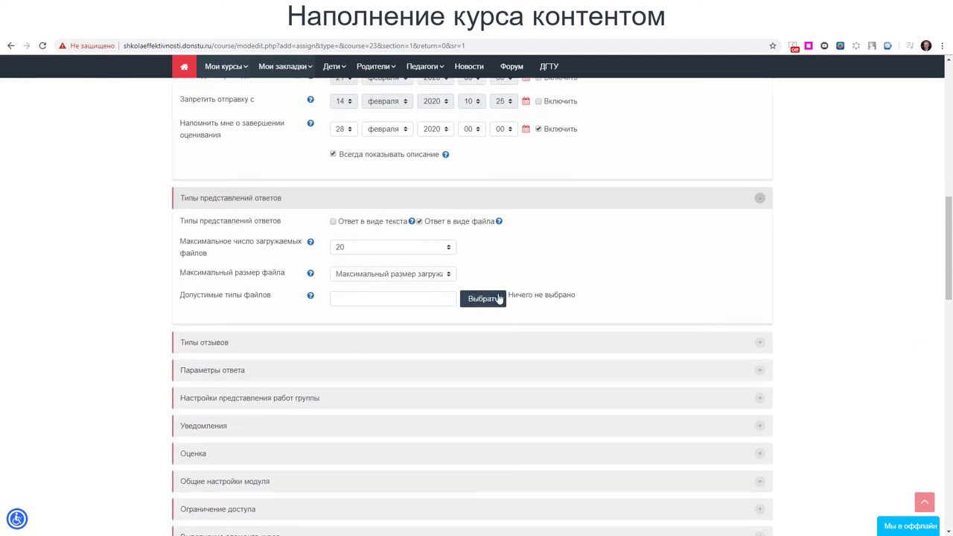
pyautogui.click(419, 222)
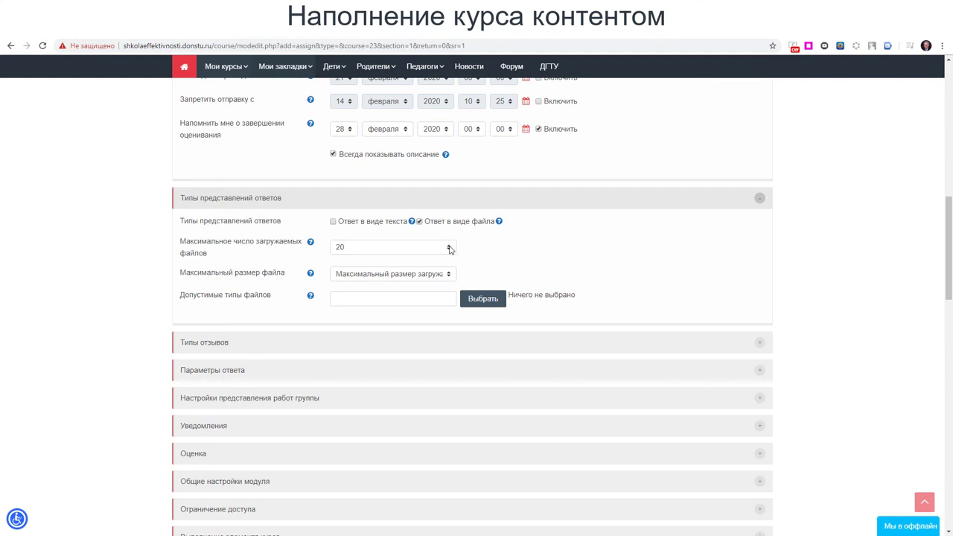
pyautogui.click(449, 276)
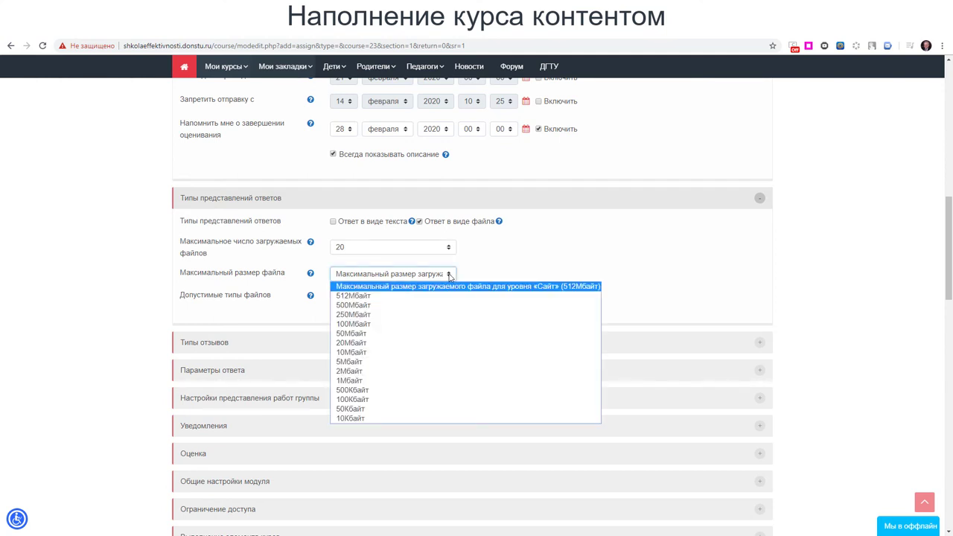
pyautogui.click(363, 353)
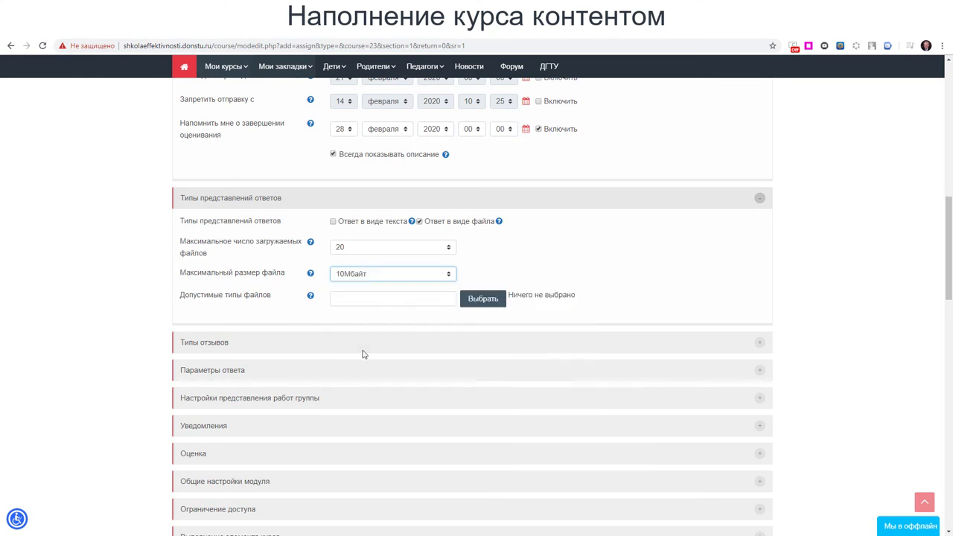
# Step: Examine the accepted file types field and the «Типы отзывов», «Параметры ответа» and «Настройки представления работ группы» settings
pyautogui.scroll(-1, 372, 347)
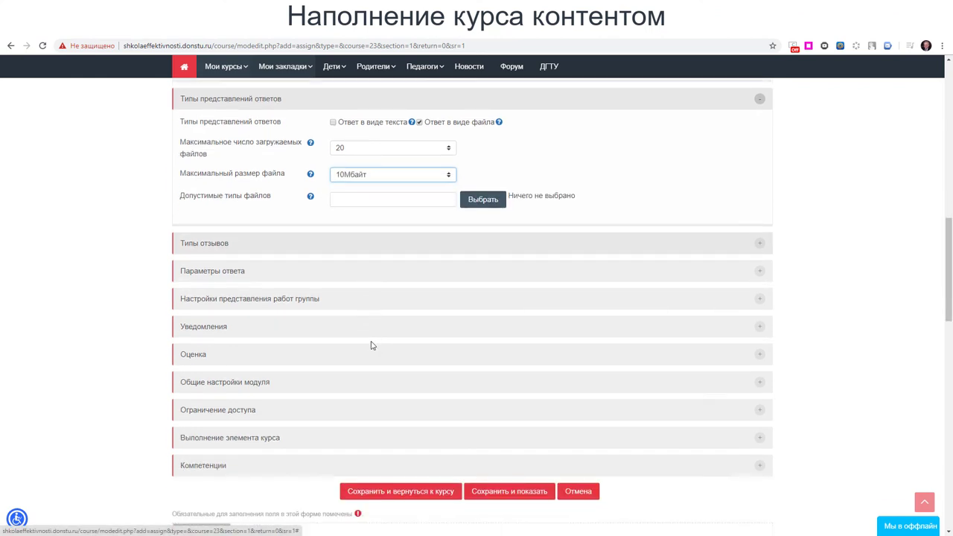
pyautogui.click(405, 200)
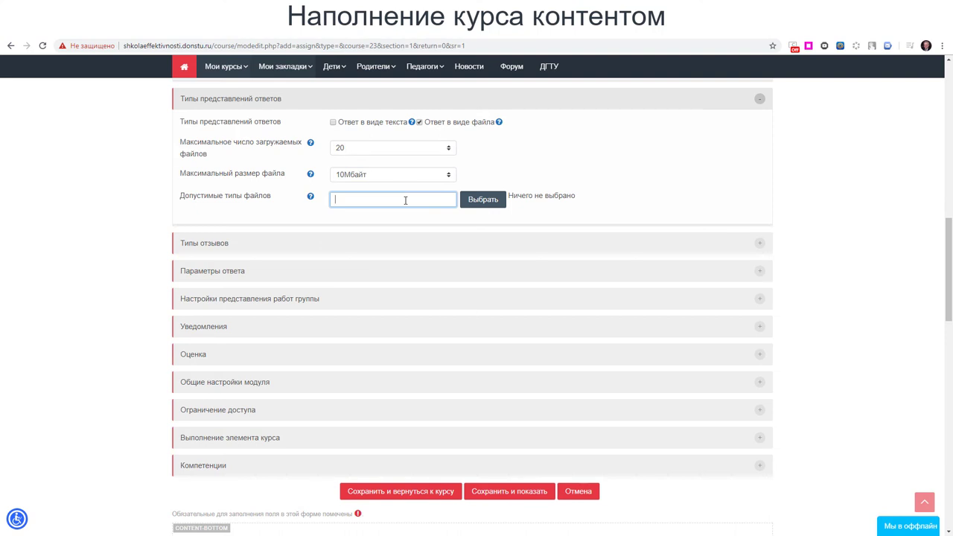
pyautogui.click(224, 247)
pyautogui.scroll(-1, 221, 246)
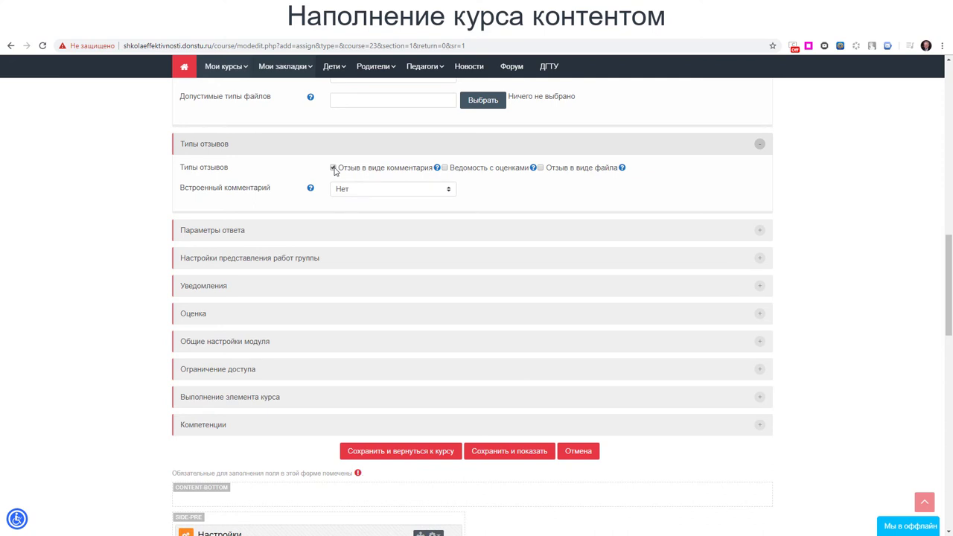
pyautogui.click(237, 232)
pyautogui.scroll(-2, 237, 232)
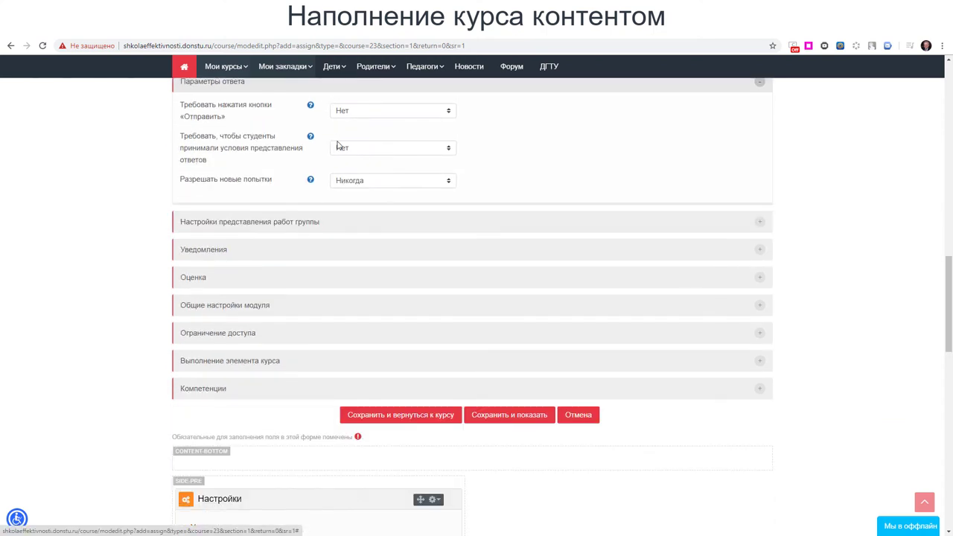
pyautogui.click(263, 222)
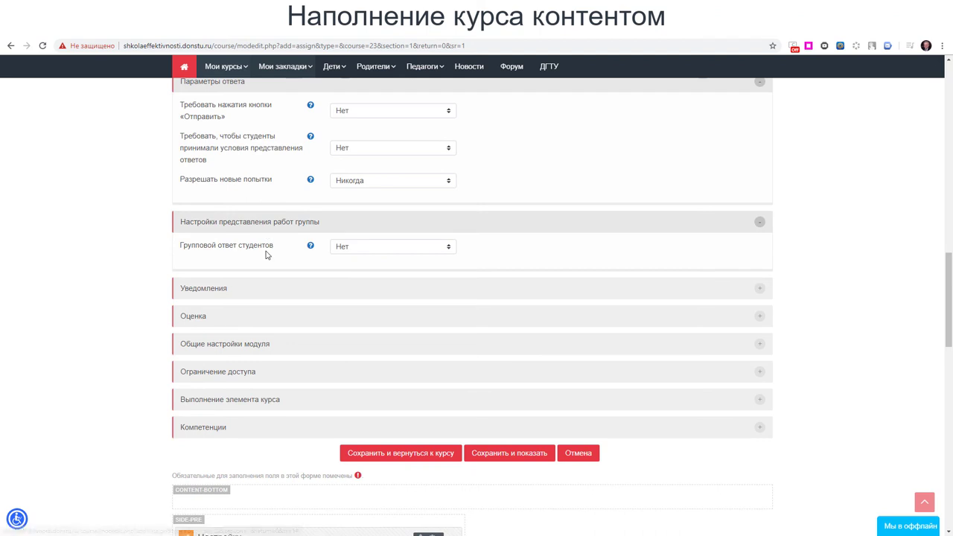
pyautogui.scroll(-1, 271, 248)
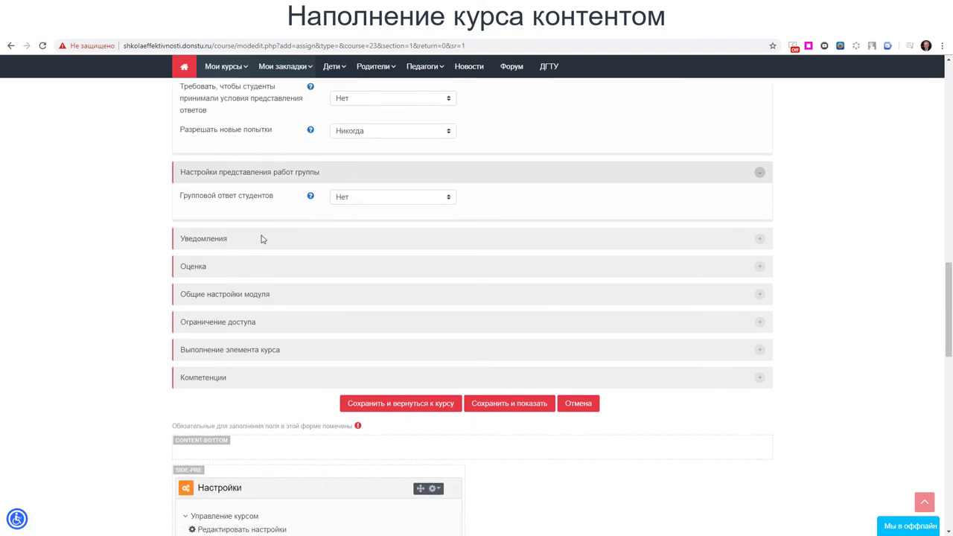
# Step: Set «Уведомить преподавателей об отправке ответов» to «Да» in the assignment's notification settings
pyautogui.click(226, 245)
pyautogui.scroll(-1, 225, 246)
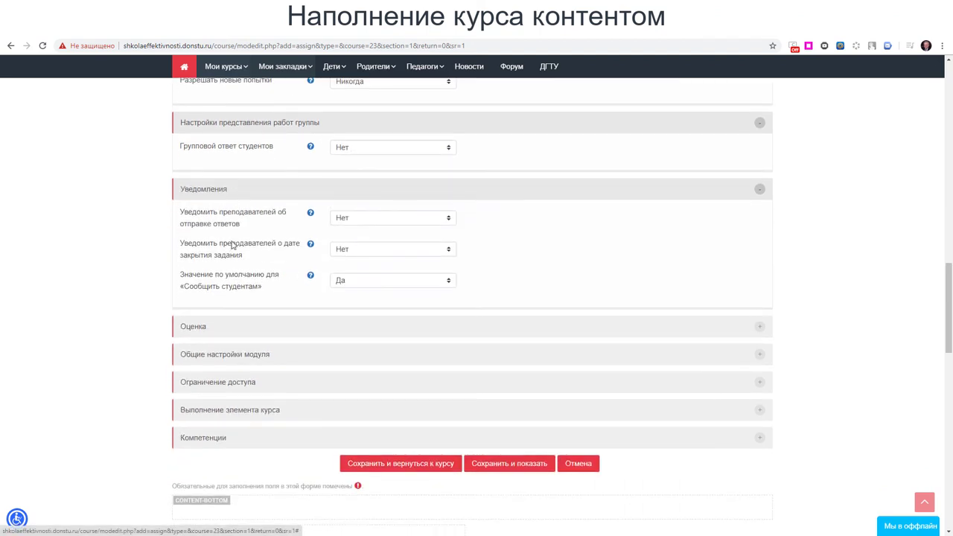
pyautogui.click(341, 219)
pyautogui.click(342, 241)
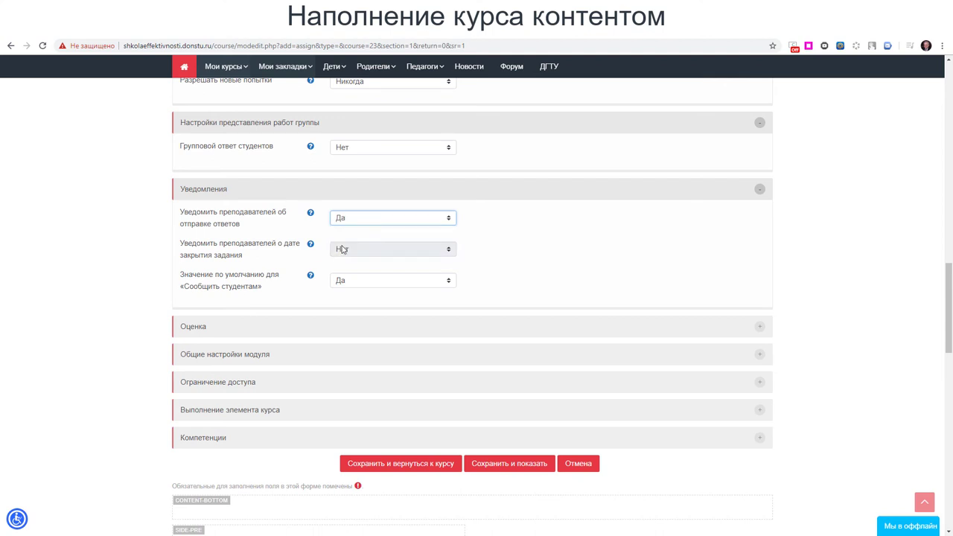
# Step: Expand the «Оценка» section of the assignment's settings
pyautogui.scroll(-1, 290, 293)
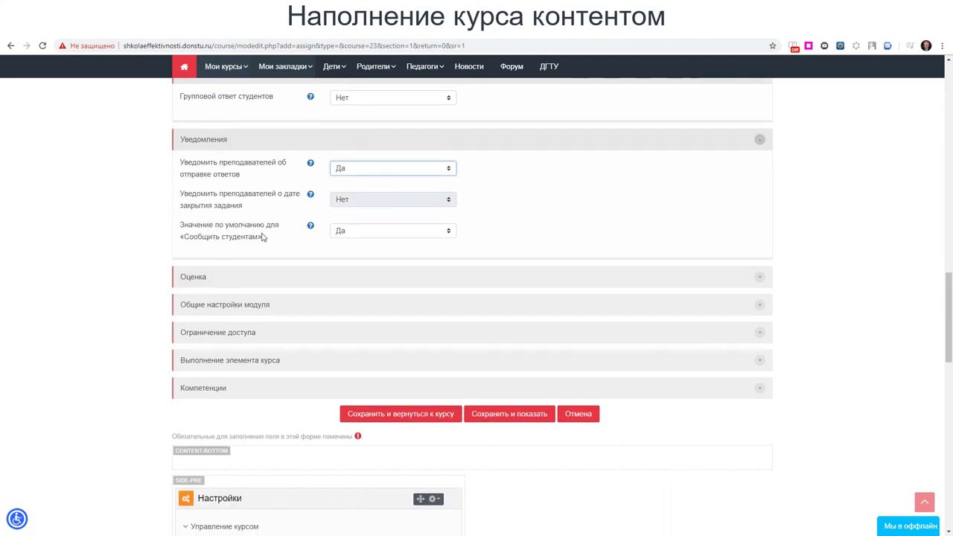
pyautogui.click(212, 283)
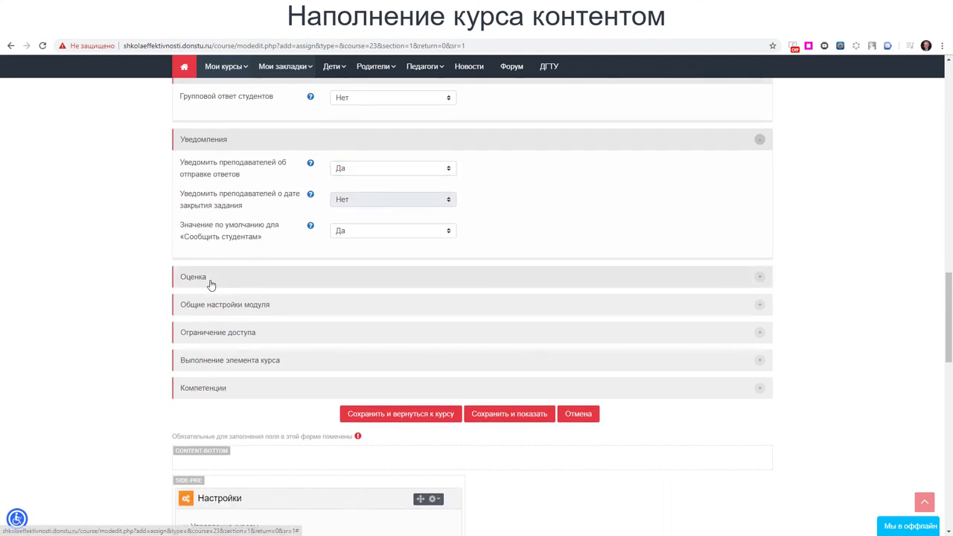
pyautogui.scroll(-3, 212, 284)
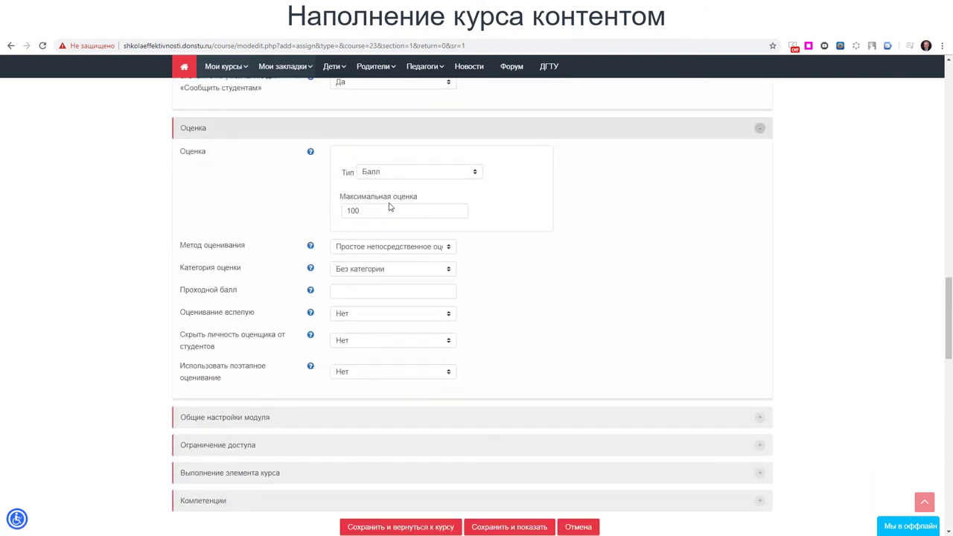
# Step: Try the «Шкала» grade type for the assignment and return it to «Балл»
pyautogui.click(399, 174)
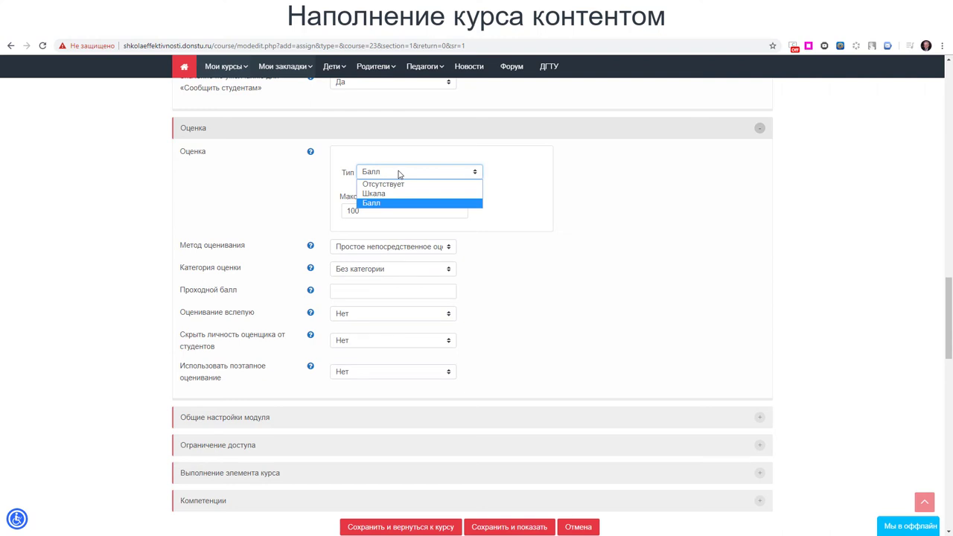
pyautogui.click(399, 174)
pyautogui.click(399, 173)
pyautogui.click(387, 194)
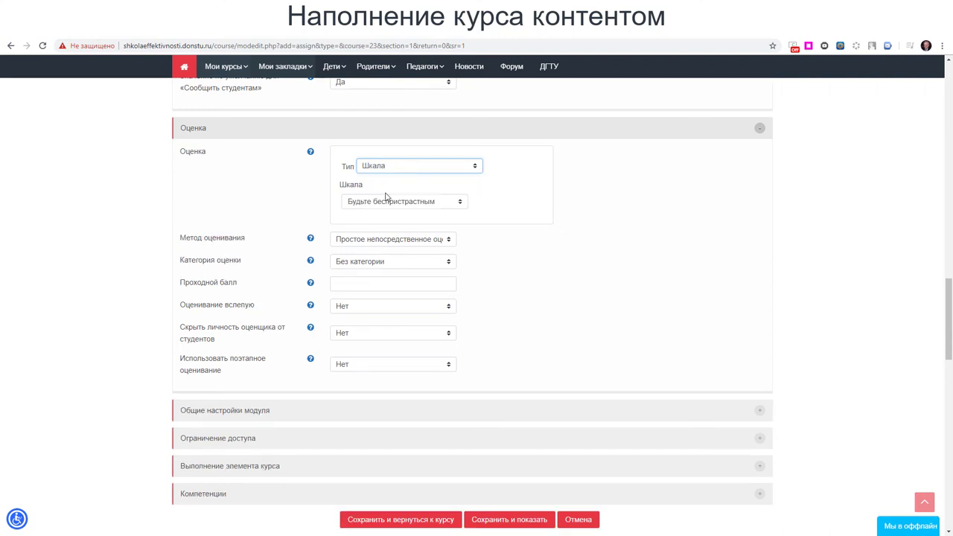
pyautogui.click(387, 197)
pyautogui.click(388, 197)
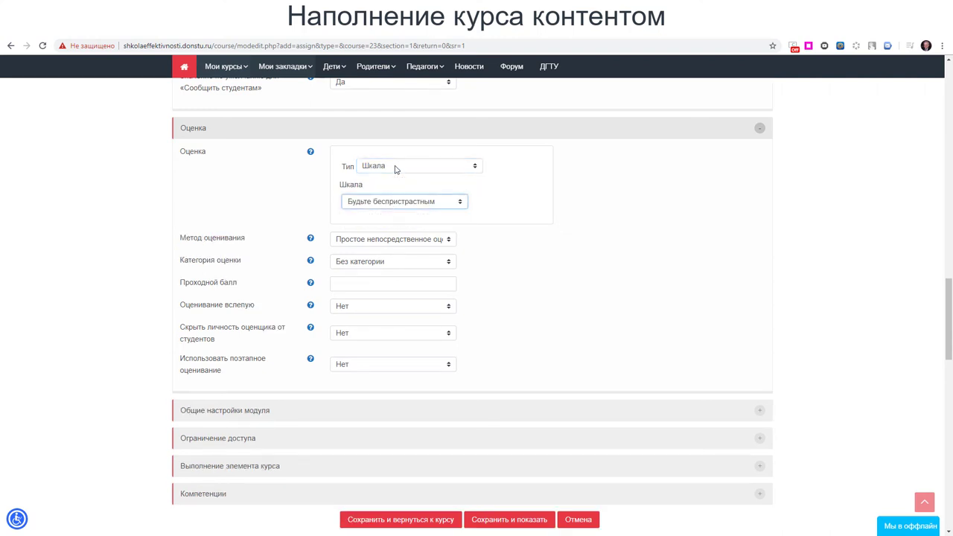
pyautogui.click(396, 169)
pyautogui.click(385, 197)
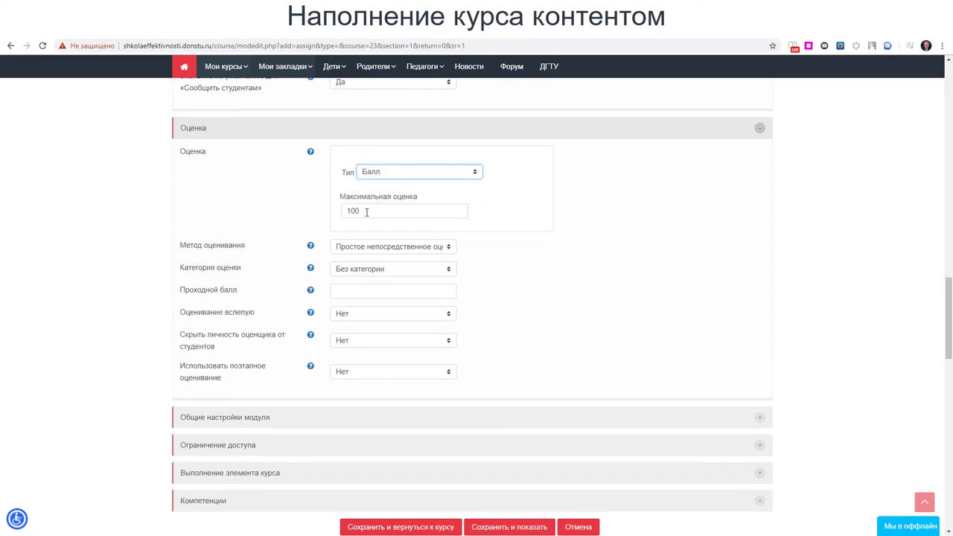
# Step: Set the assignment's maximum grade to 5 and its passing grade «Проходной балл» to 3
pyautogui.moveTo(366, 212); pyautogui.dragTo(335, 212)
pyautogui.write('5')
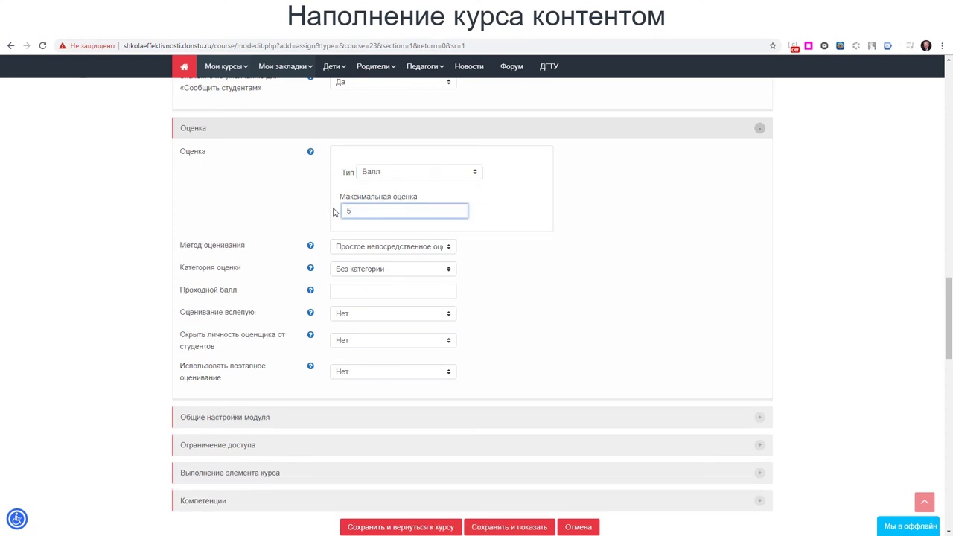
pyautogui.press('Tab')
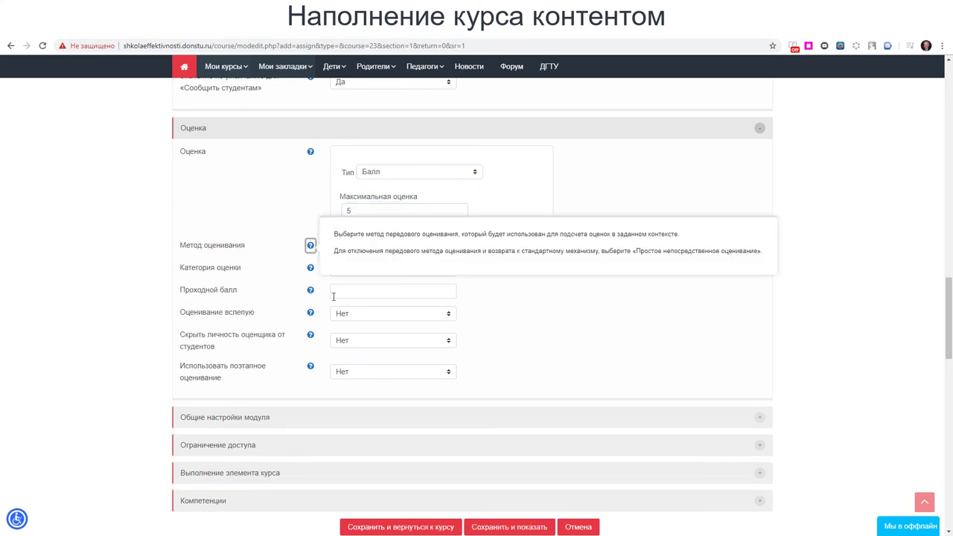
pyautogui.click(334, 290)
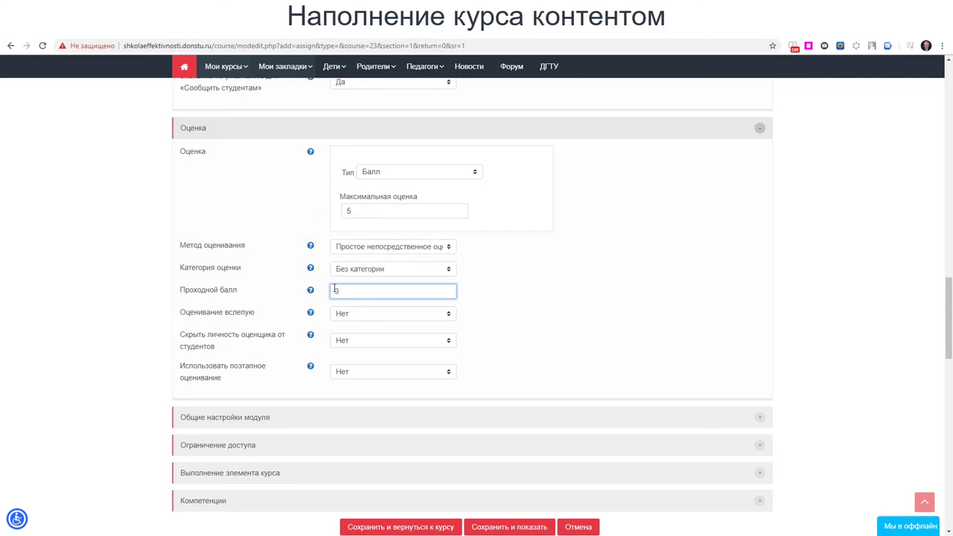
pyautogui.click(135, 224)
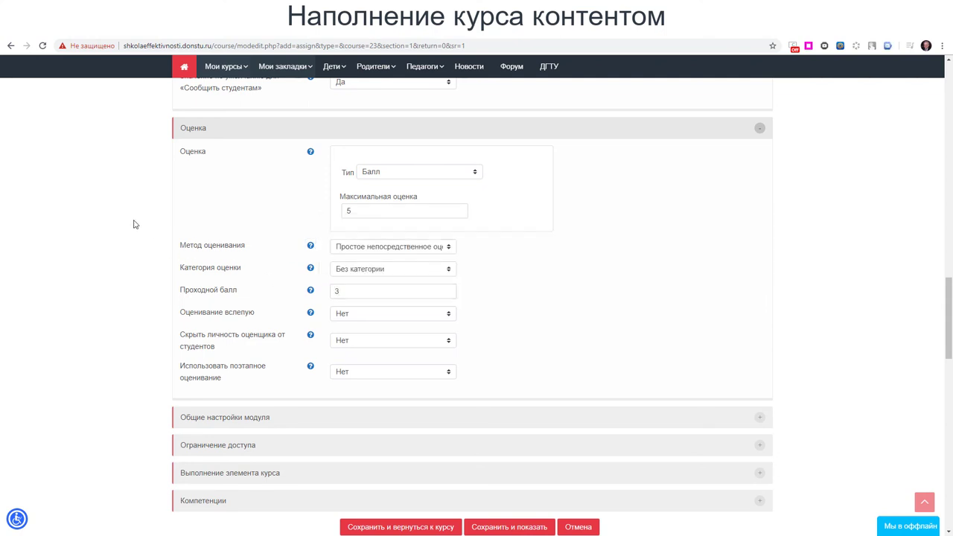
# Step: Examine the «Общие настройки модуля» settings and the restriction types offered in «Ограничение доступа», without adding a restriction
pyautogui.scroll(-1, 135, 224)
pyautogui.scroll(-2, 135, 224)
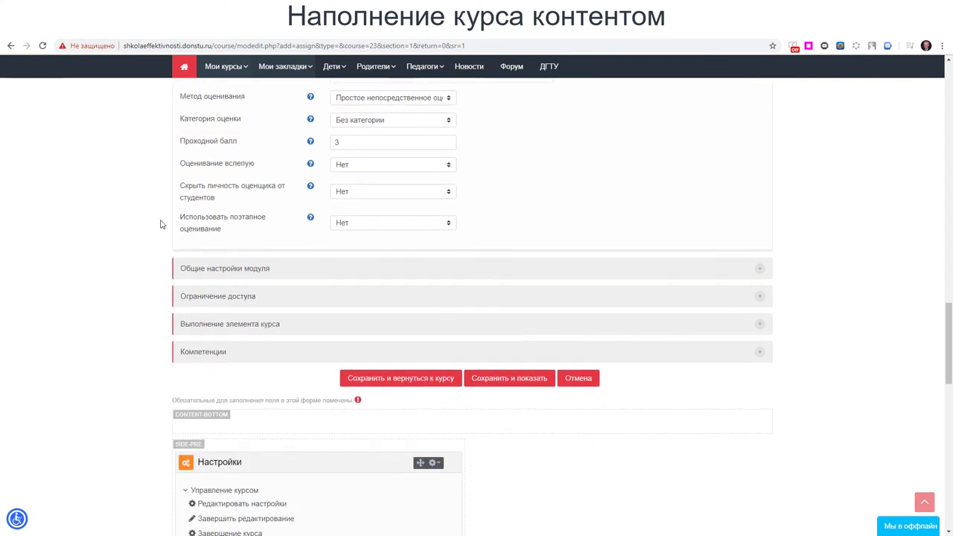
pyautogui.click(228, 276)
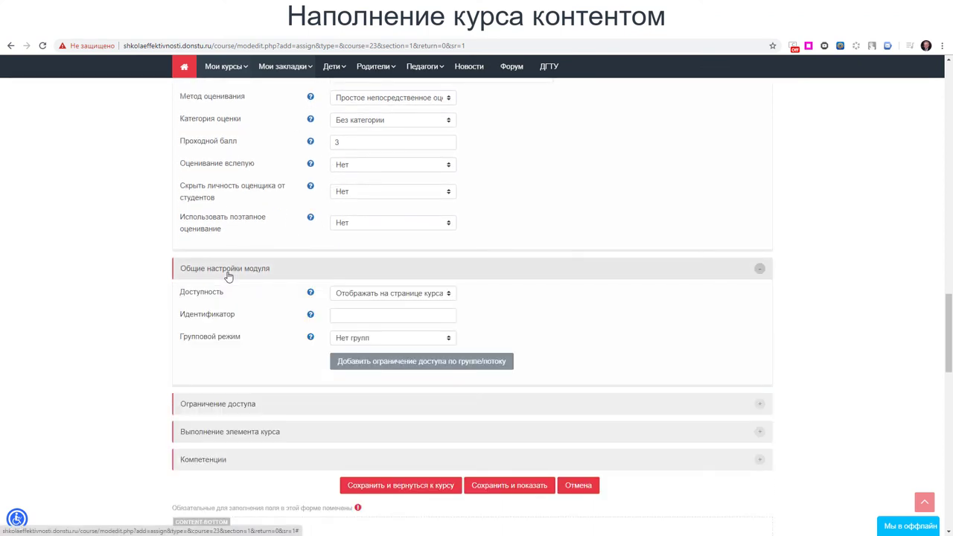
pyautogui.scroll(-1, 228, 268)
pyautogui.click(214, 354)
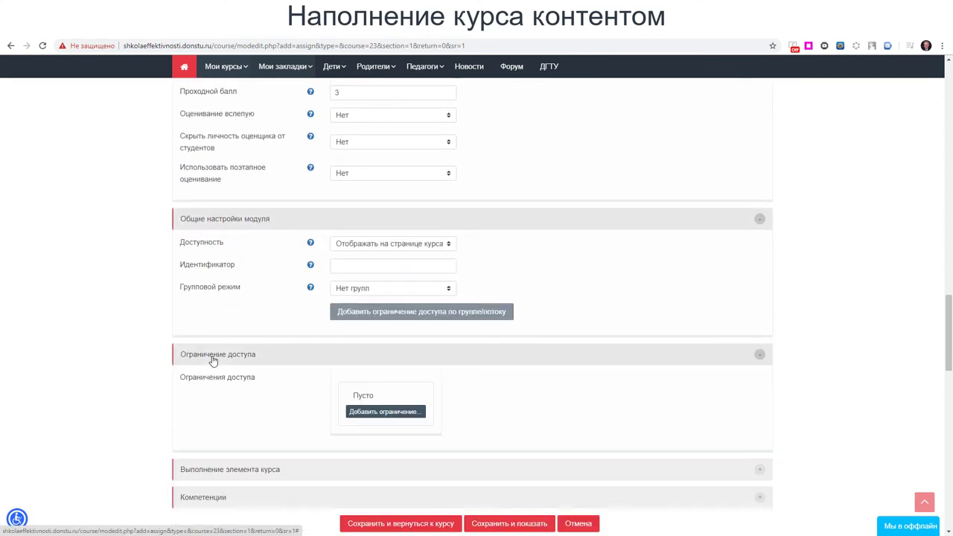
pyautogui.scroll(-2, 213, 362)
pyautogui.click(392, 315)
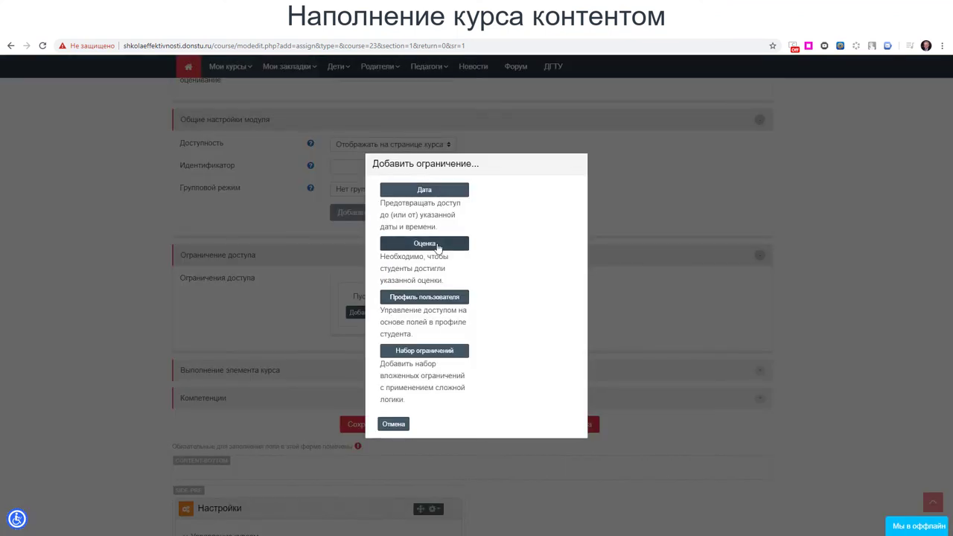
pyautogui.click(392, 423)
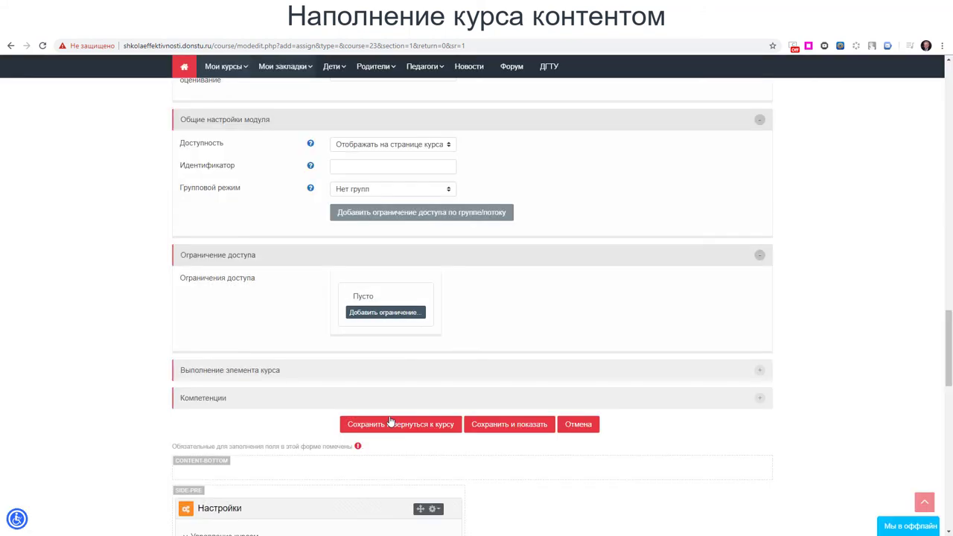
# Step: Set completion tracking to show the assignment as completed when conditions are met, and require students to receive a grade
pyautogui.scroll(-1, 308, 347)
pyautogui.click(250, 321)
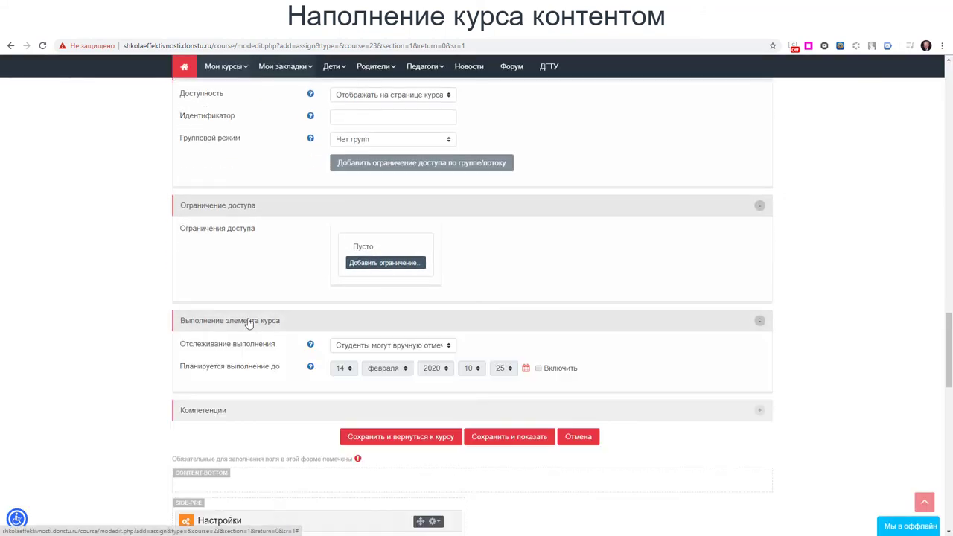
pyautogui.scroll(-2, 253, 322)
pyautogui.click(448, 247)
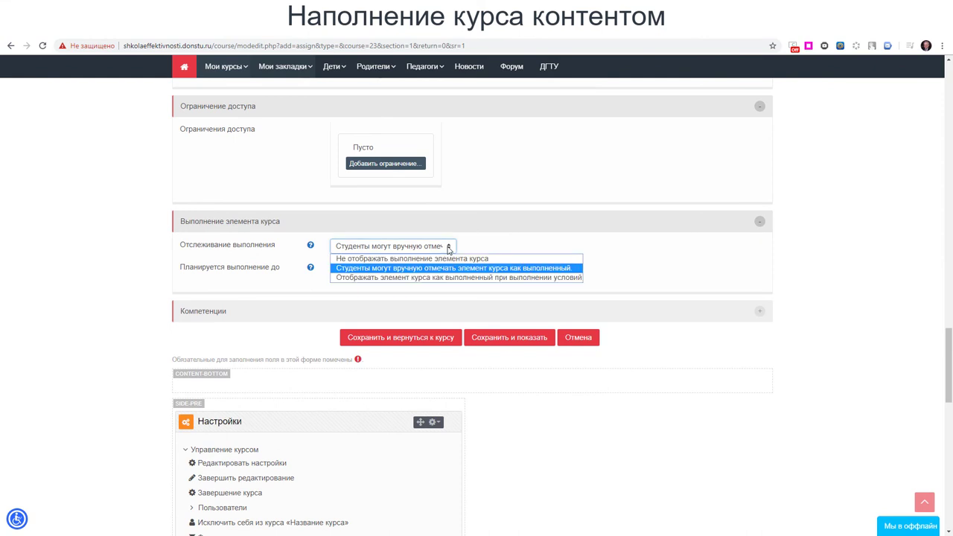
pyautogui.click(449, 278)
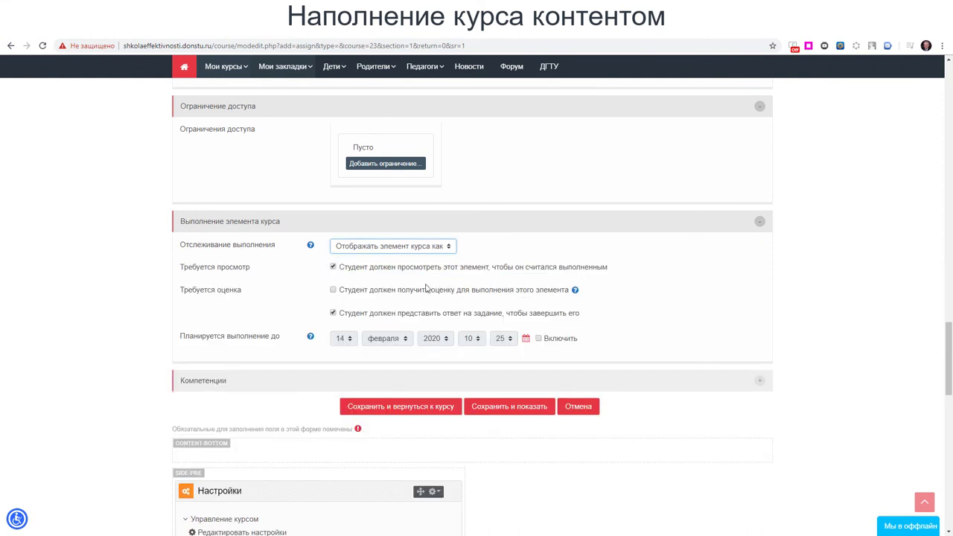
pyautogui.click(334, 291)
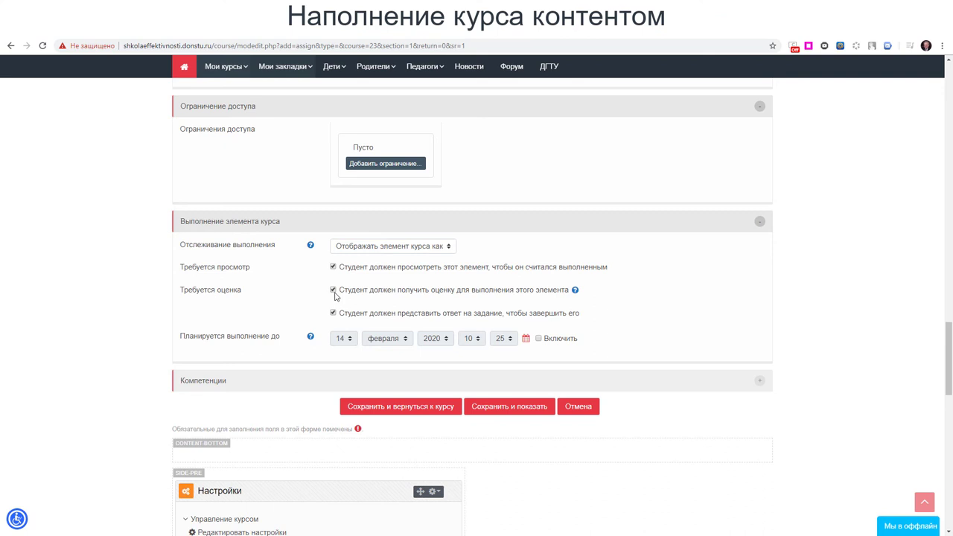
# Step: Examine the «Компетенции» settings of the assignment
pyautogui.scroll(-1, 333, 293)
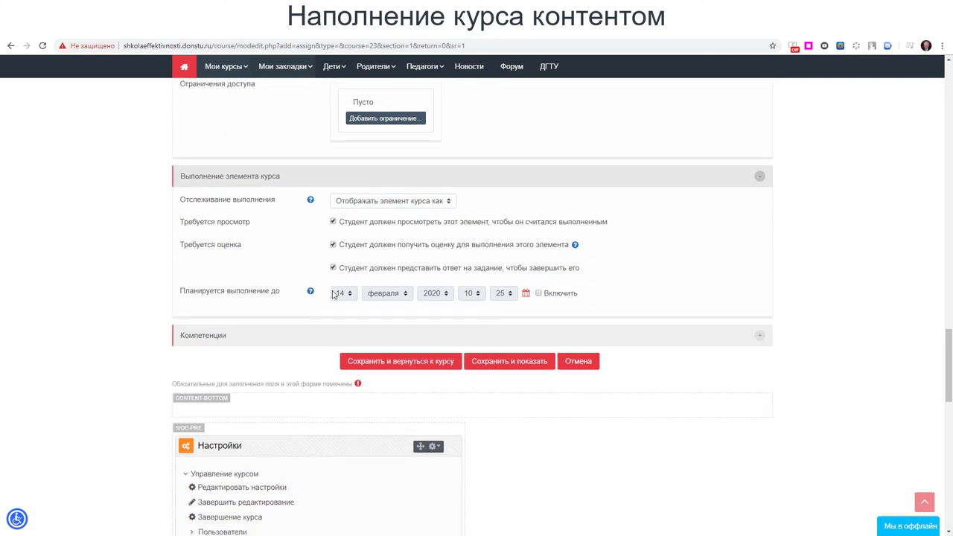
pyautogui.click(225, 287)
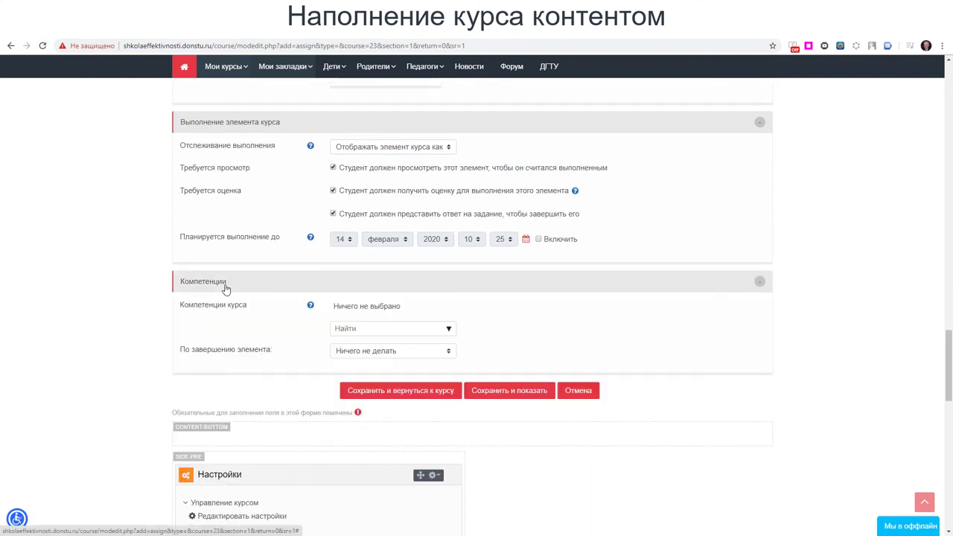
pyautogui.scroll(-1, 261, 324)
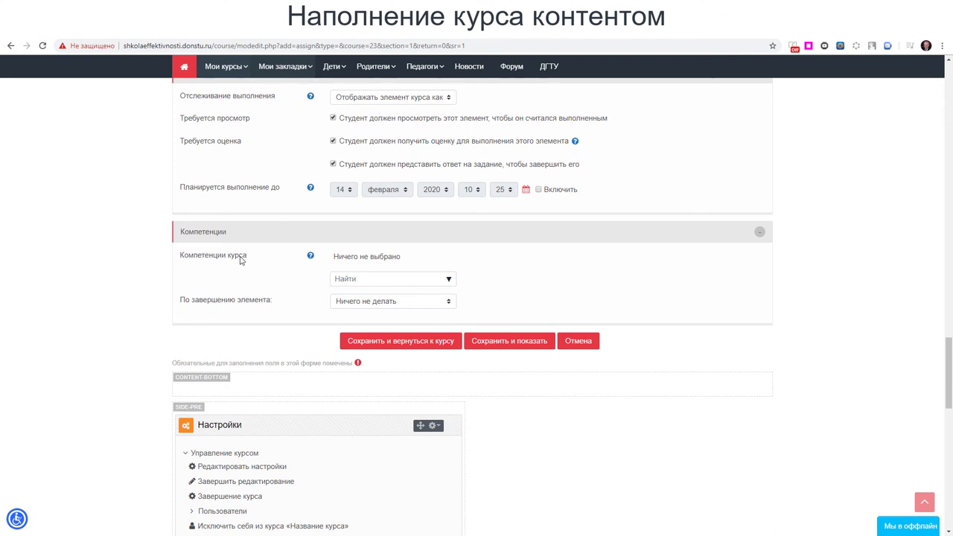
# Step: Save the assignment, return to the course and open the course's grade report «Оценки»
pyautogui.click(414, 347)
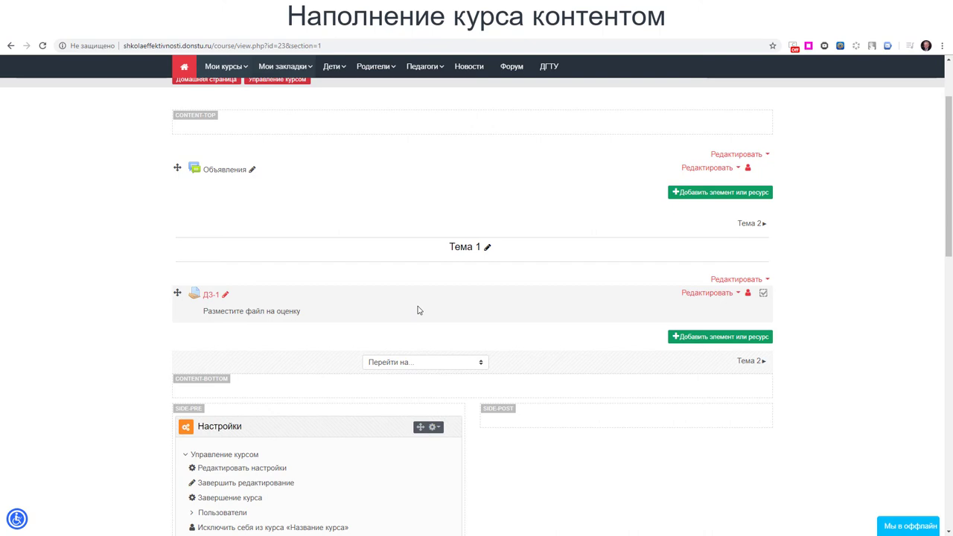
pyautogui.scroll(1, 418, 310)
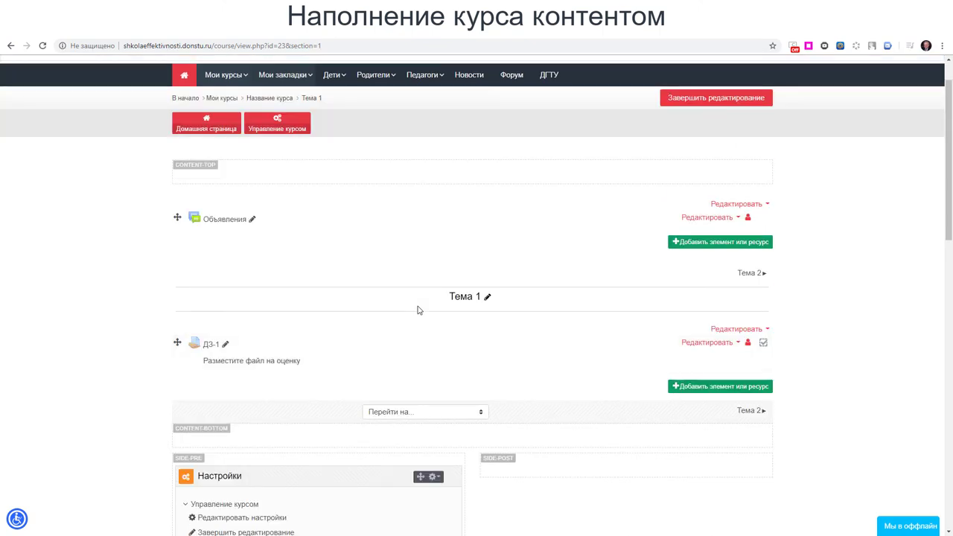
pyautogui.click(274, 128)
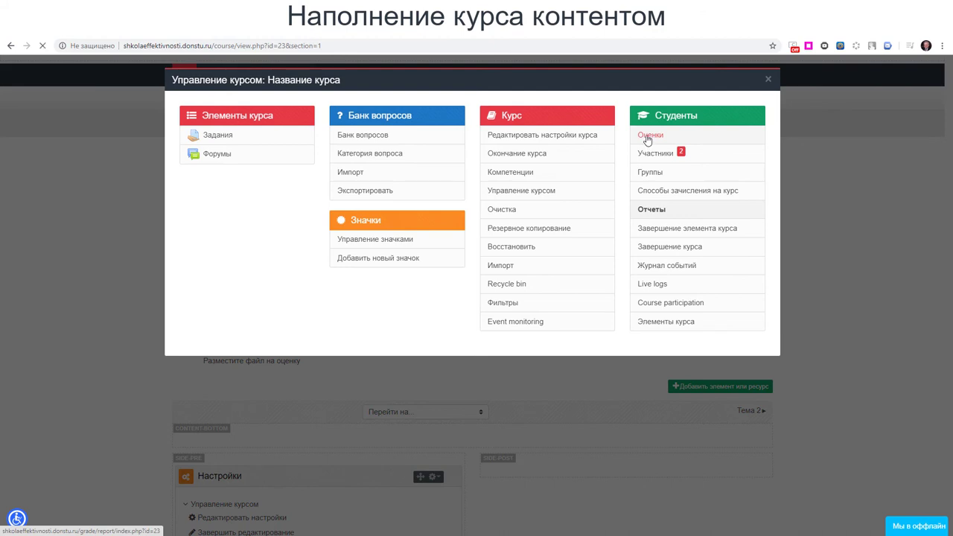
pyautogui.click(647, 139)
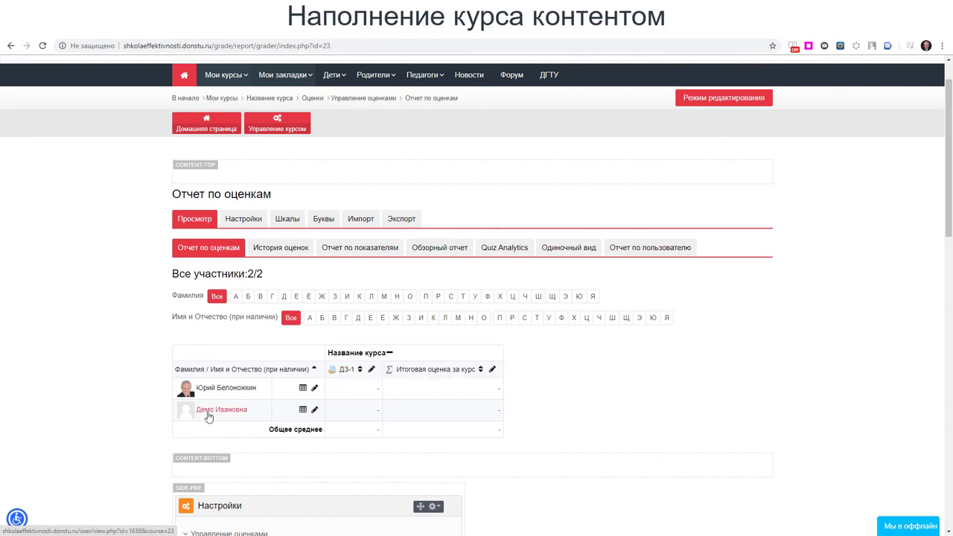
# Step: Open ДЗ-1 from the grade report and examine its grading summary «Резюме оценивания»
pyautogui.click(343, 374)
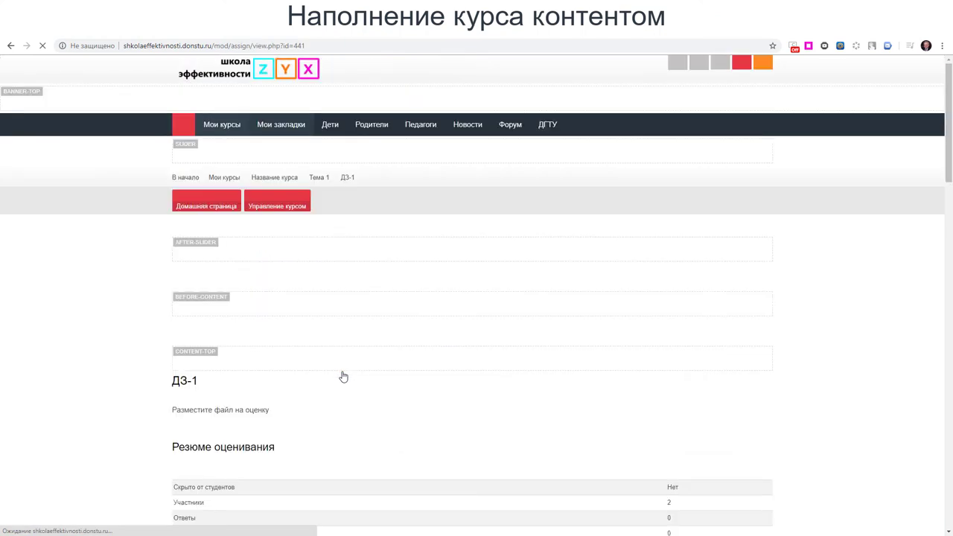
pyautogui.scroll(-3, 343, 376)
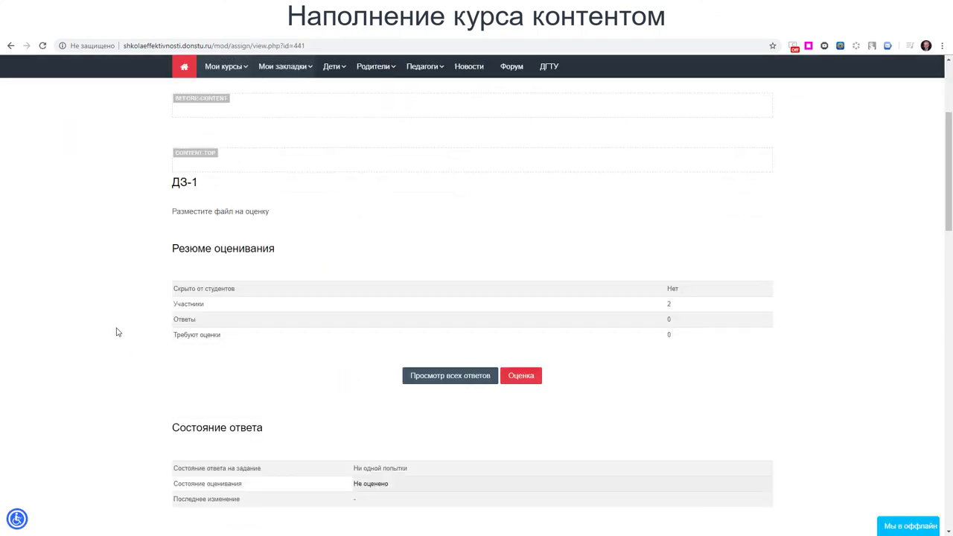
pyautogui.scroll(-1, 121, 341)
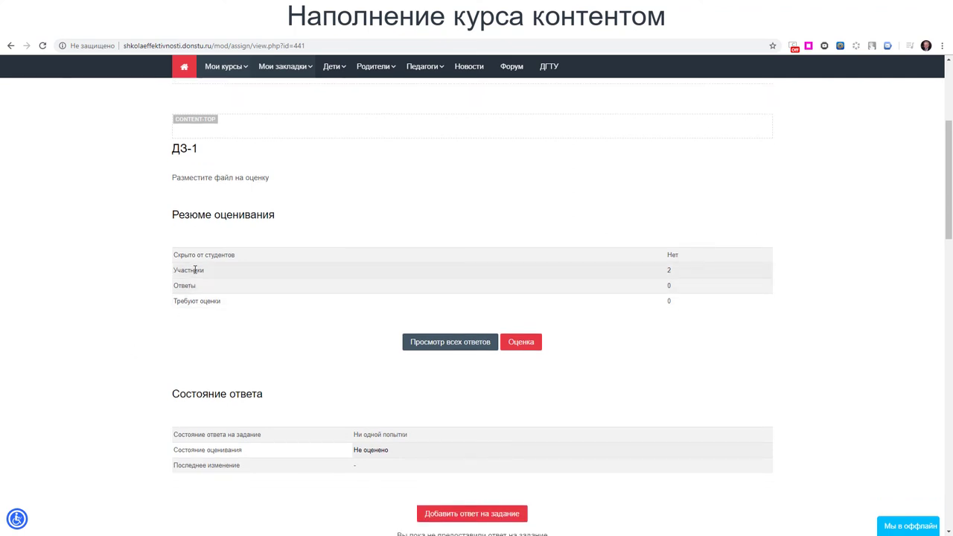
pyautogui.doubleClick(668, 285)
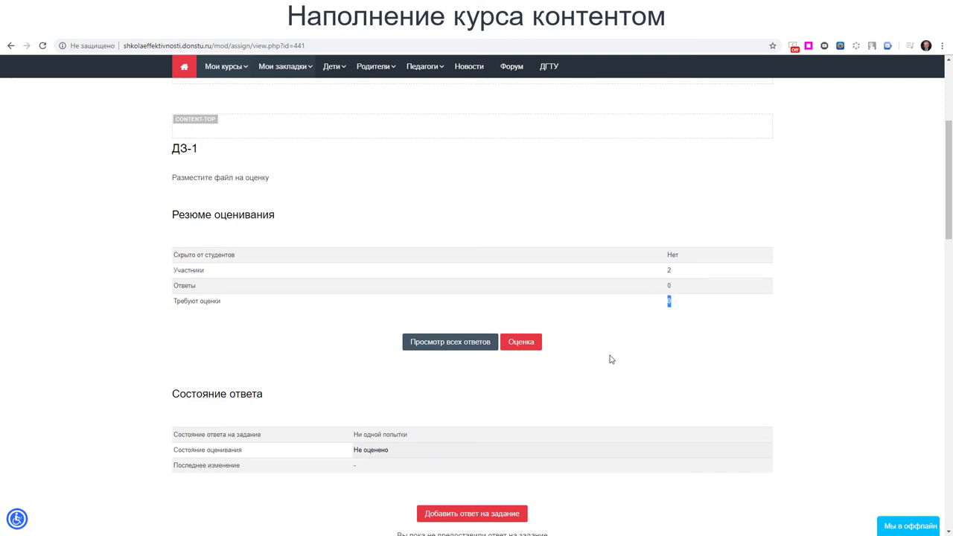
pyautogui.scroll(3, 611, 359)
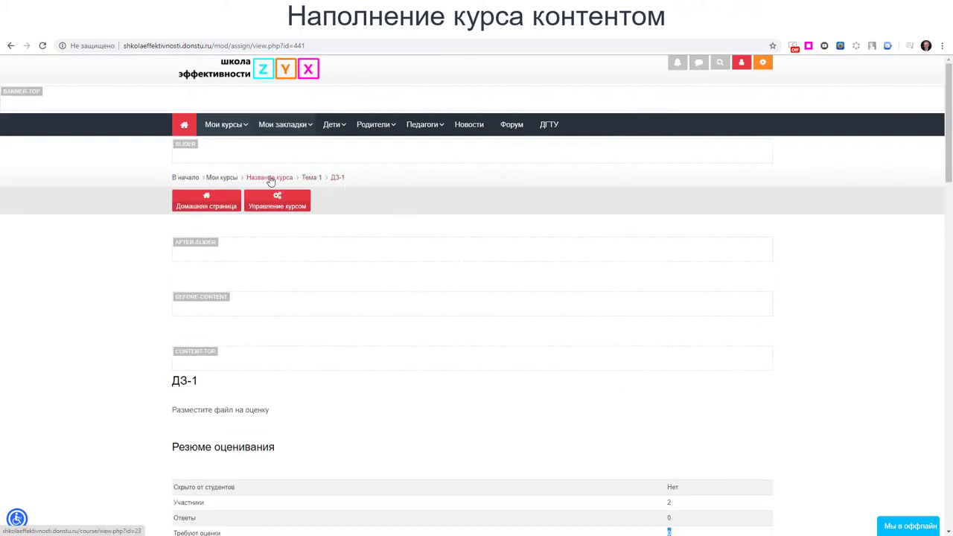
# Step: Open the course's participants list and examine the profile of the second listed participant
pyautogui.click(290, 201)
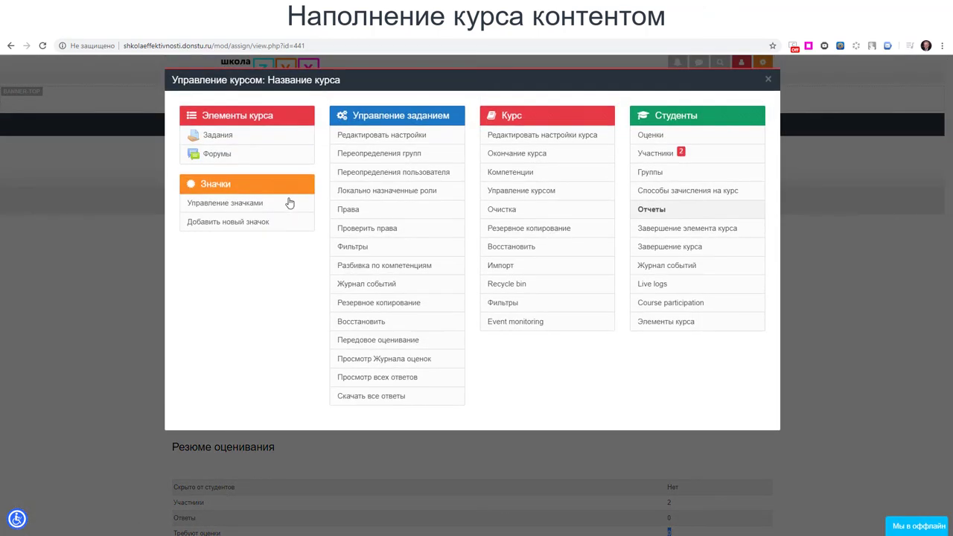
pyautogui.click(651, 155)
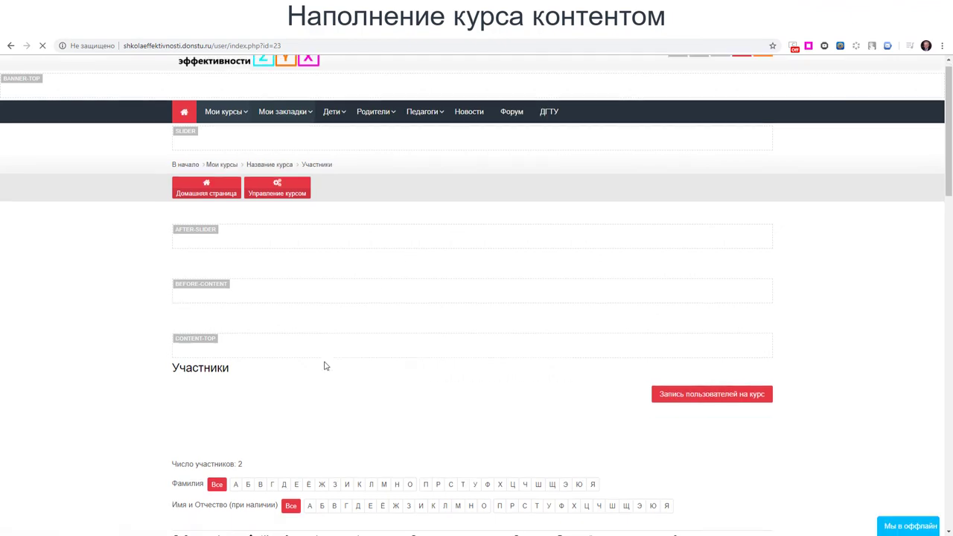
pyautogui.scroll(-3, 325, 366)
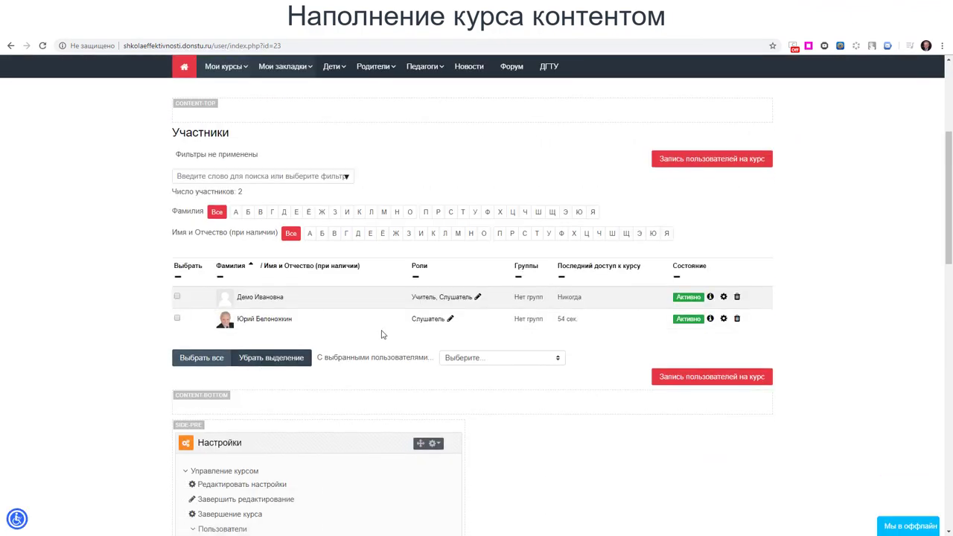
pyautogui.click(225, 325)
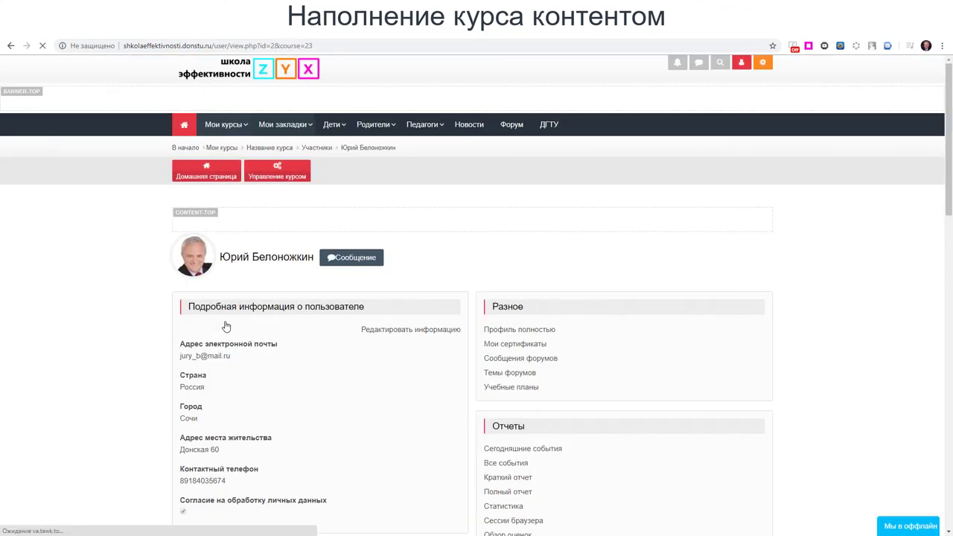
pyautogui.scroll(-3, 227, 326)
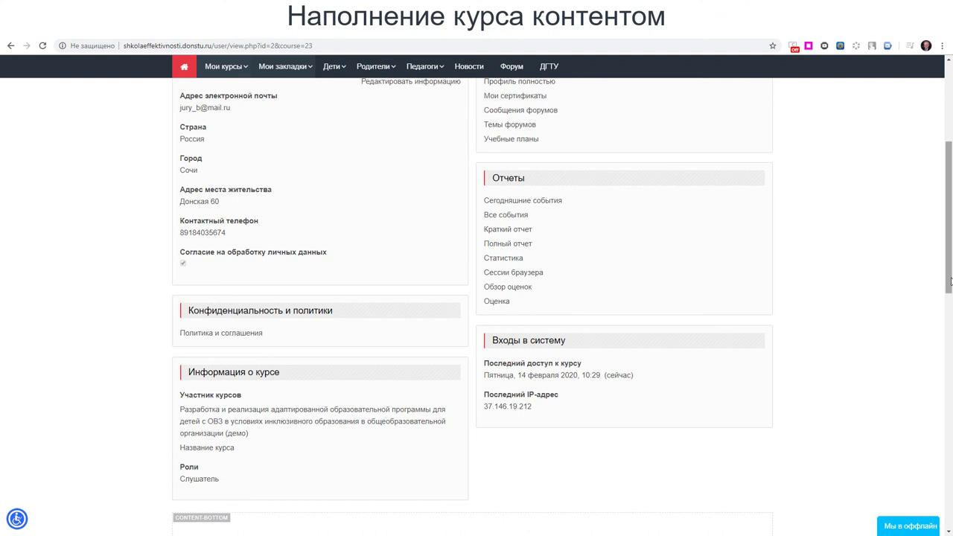
pyautogui.moveTo(951, 283); pyautogui.dragTo(950, 248)
pyautogui.scroll(2, 741, 268)
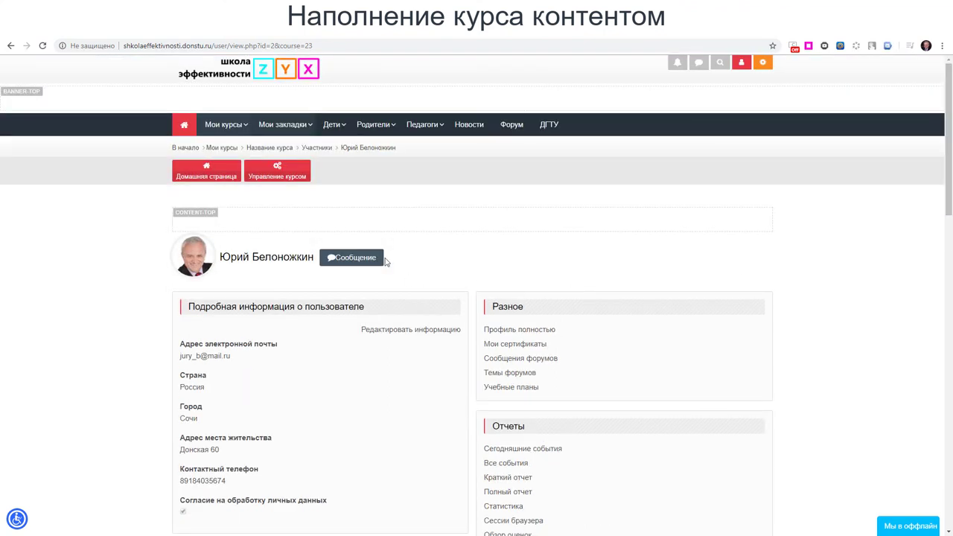
# Step: In the course's participants list, remove the «Учитель» role from the first listed participant and save the change
pyautogui.click(287, 148)
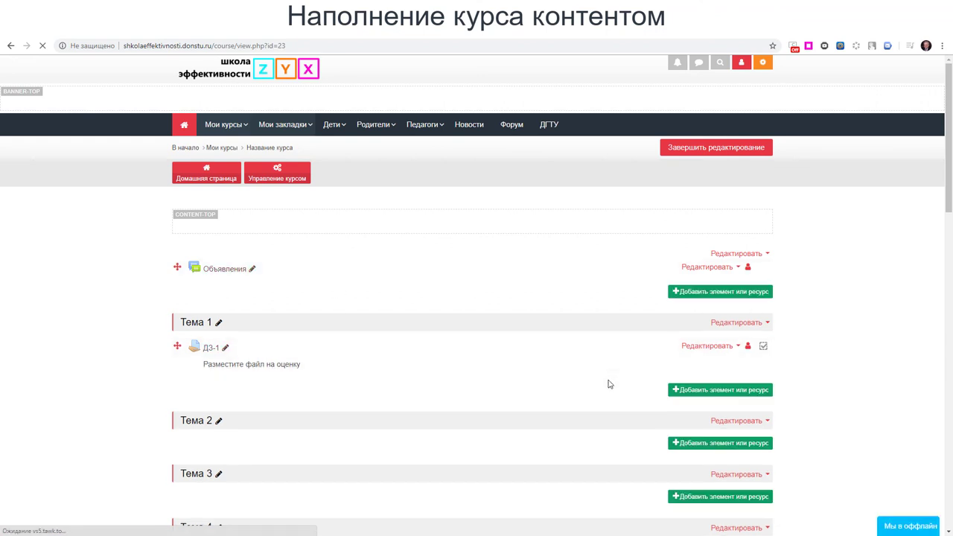
pyautogui.click(293, 179)
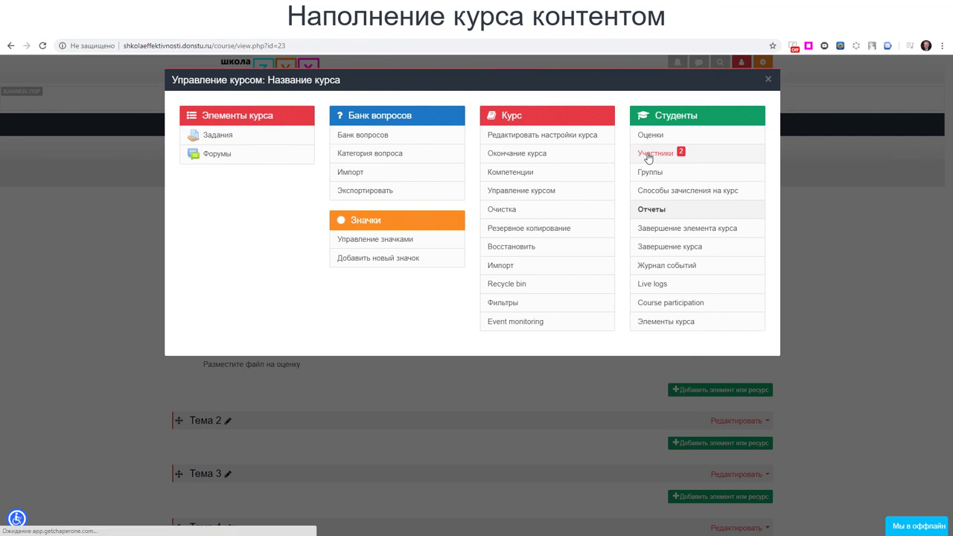
pyautogui.click(648, 157)
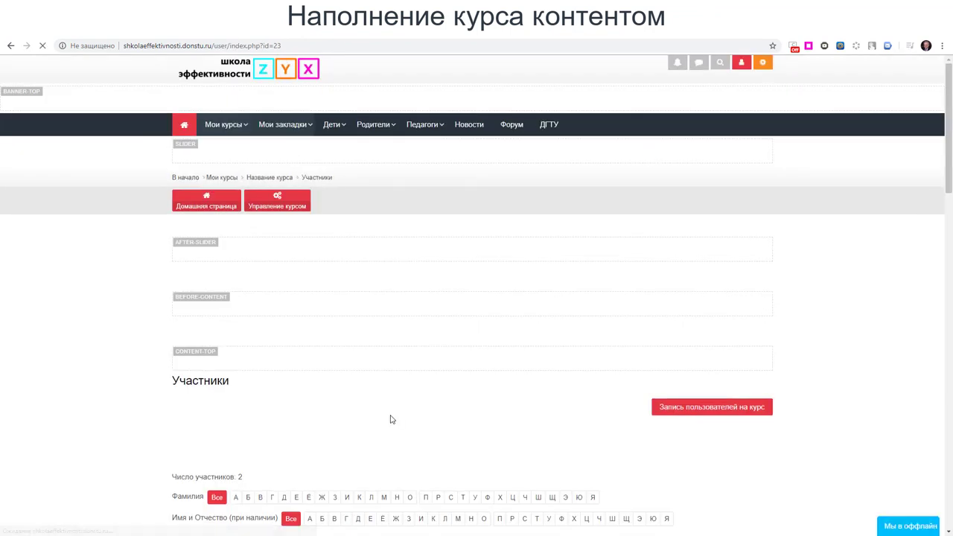
pyautogui.scroll(-3, 391, 419)
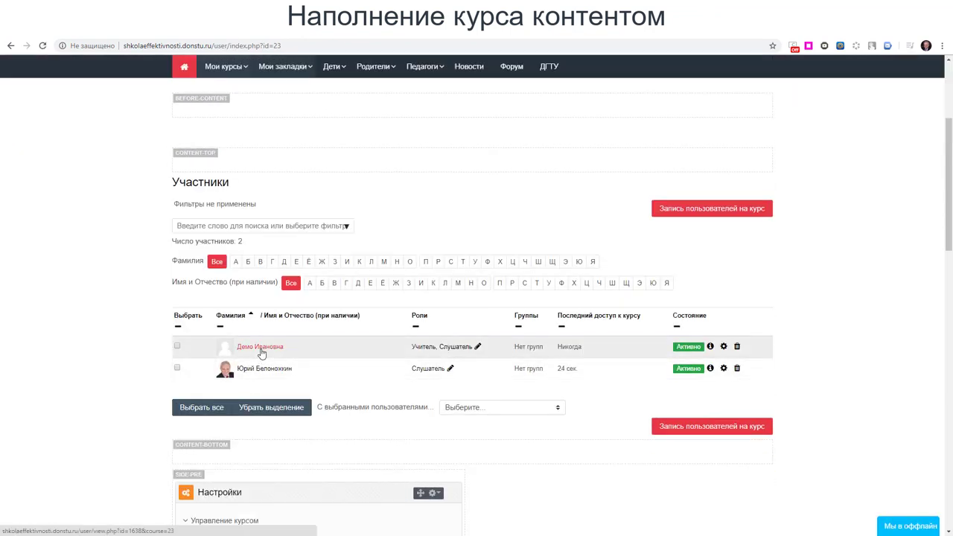
pyautogui.click(477, 348)
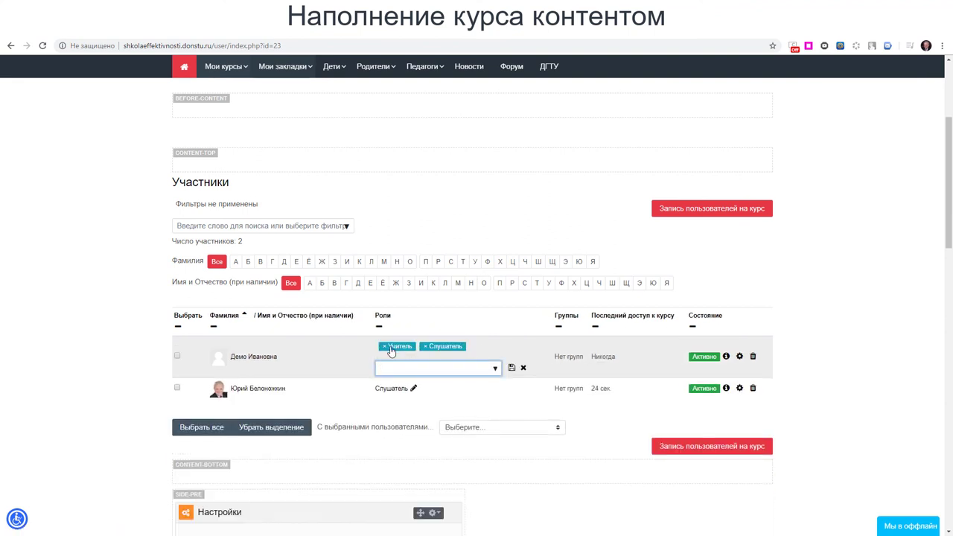
pyautogui.click(384, 347)
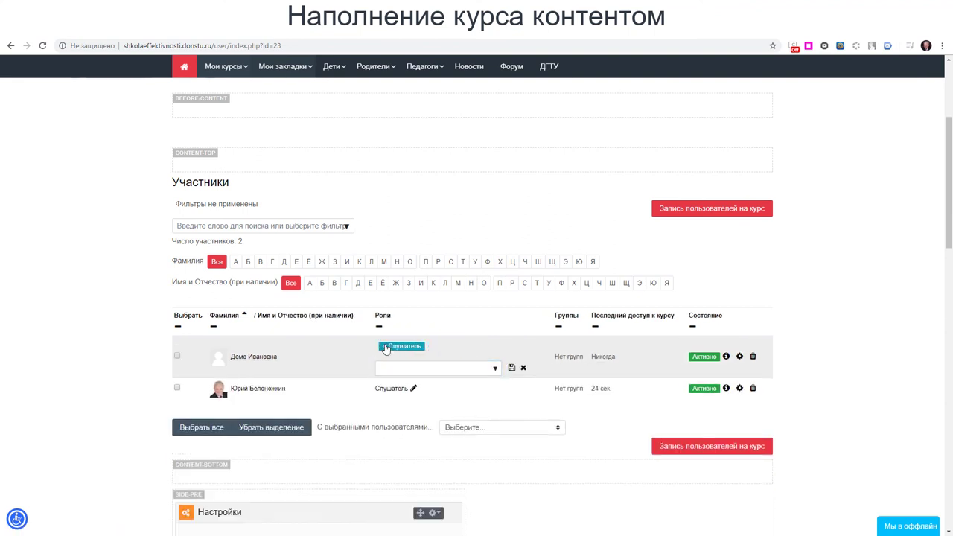
pyautogui.click(512, 369)
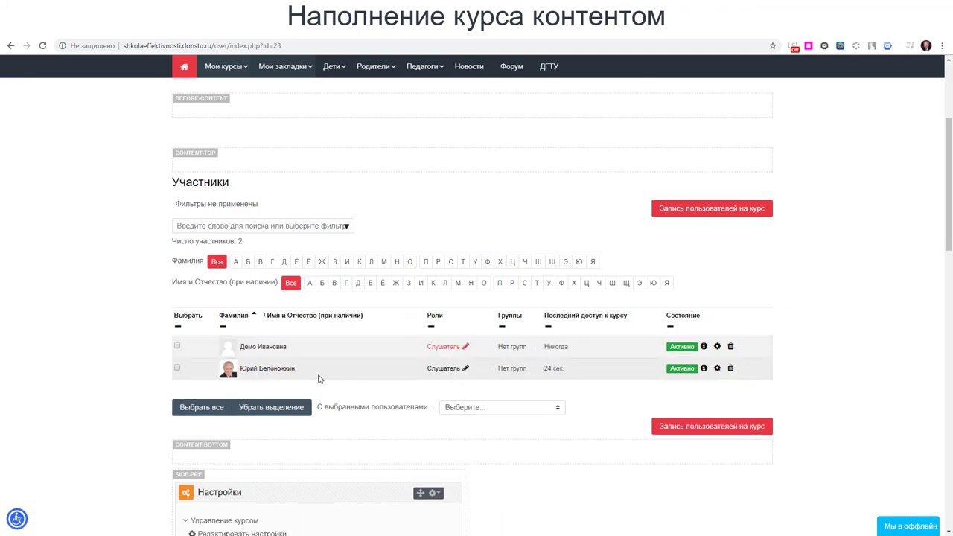
# Step: Replace the second listed participant's «Слушатель» role with «Учитель» and save it
pyautogui.click(464, 371)
pyautogui.click(384, 368)
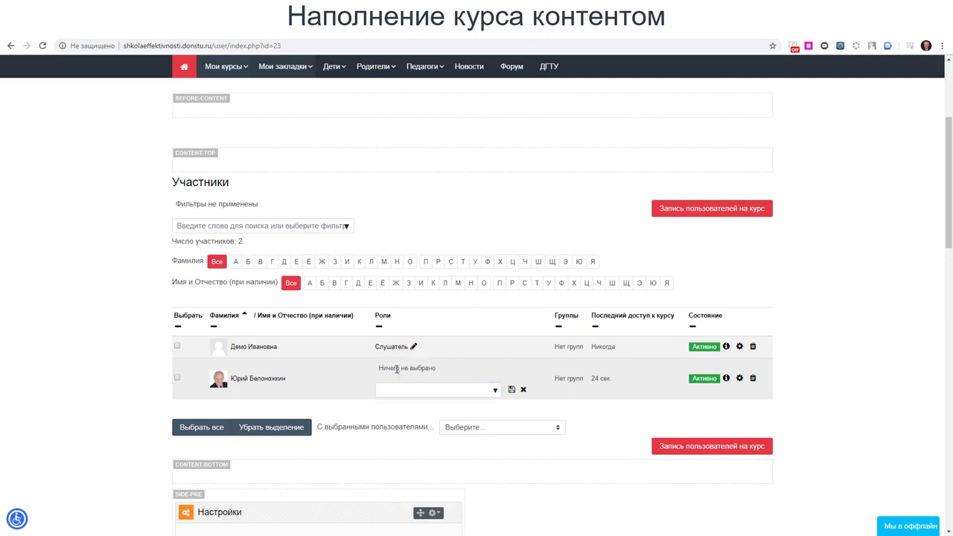
pyautogui.click(496, 391)
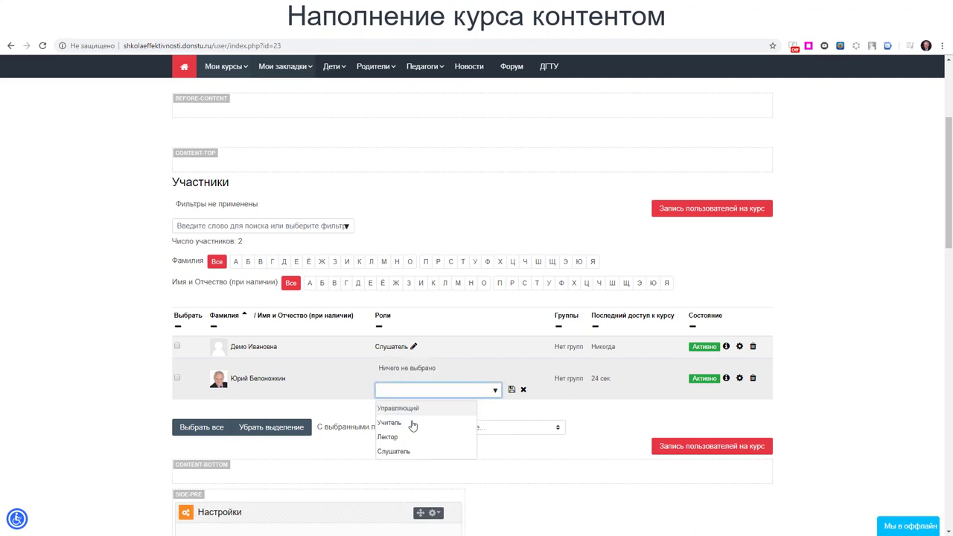
pyautogui.click(410, 423)
pyautogui.click(511, 391)
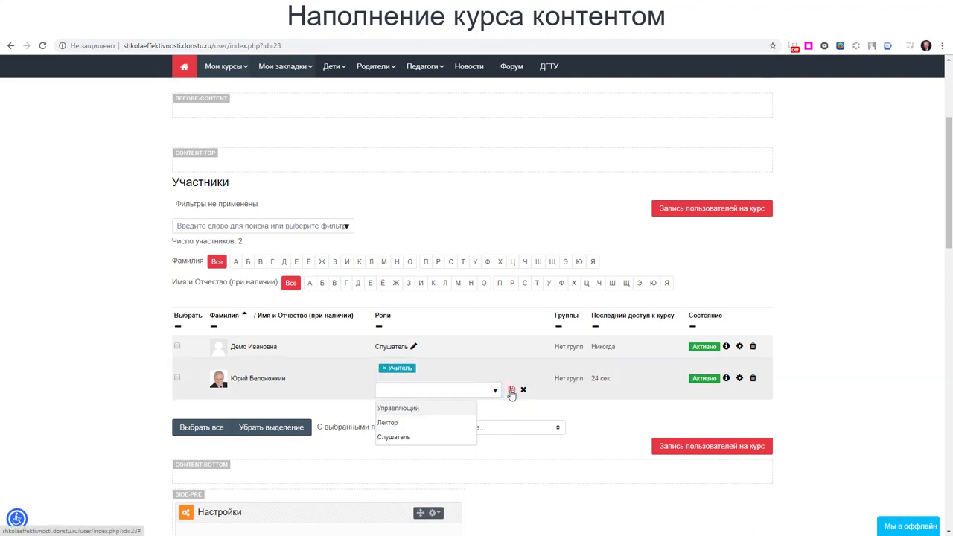
# Step: Log in as the first listed participant from their profile page and show the account bar
pyautogui.click(230, 352)
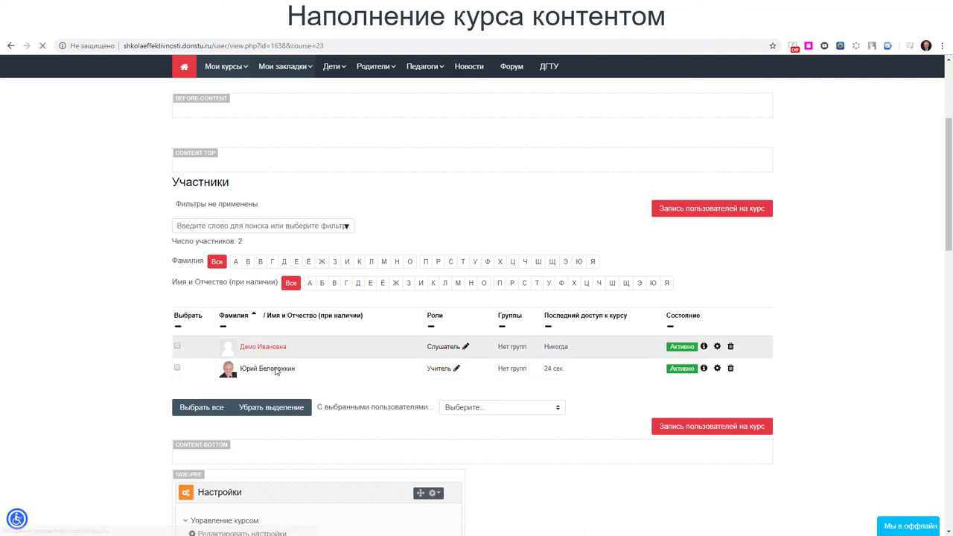
pyautogui.scroll(-2, 383, 380)
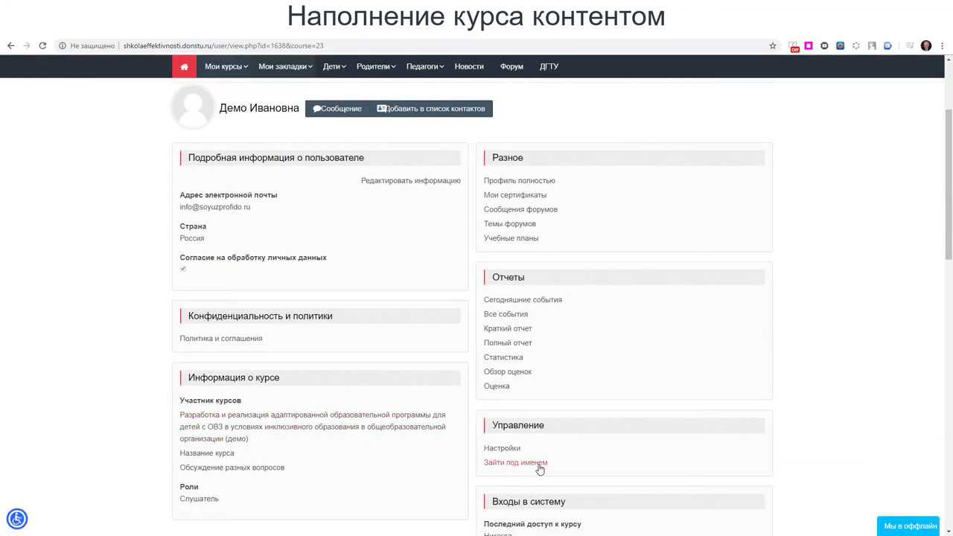
pyautogui.click(498, 469)
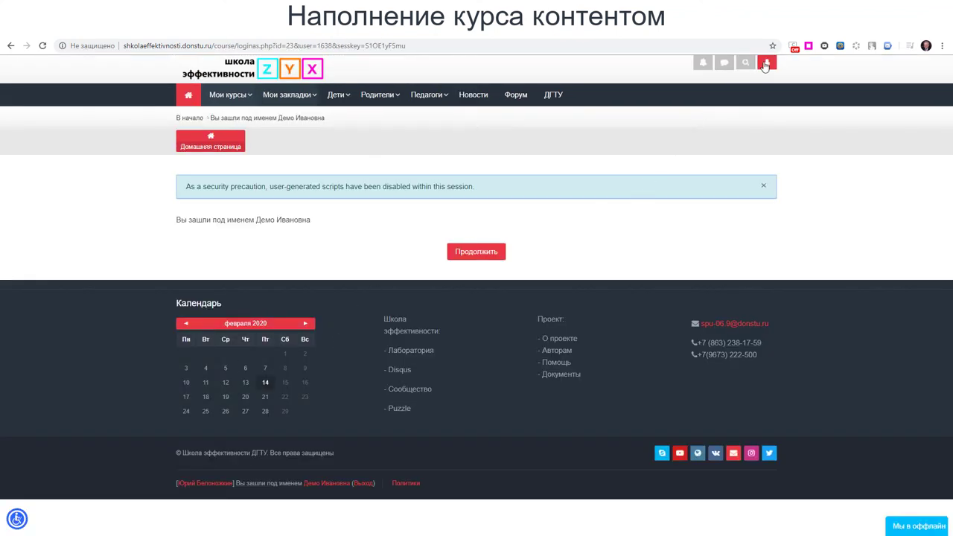
pyautogui.click(766, 65)
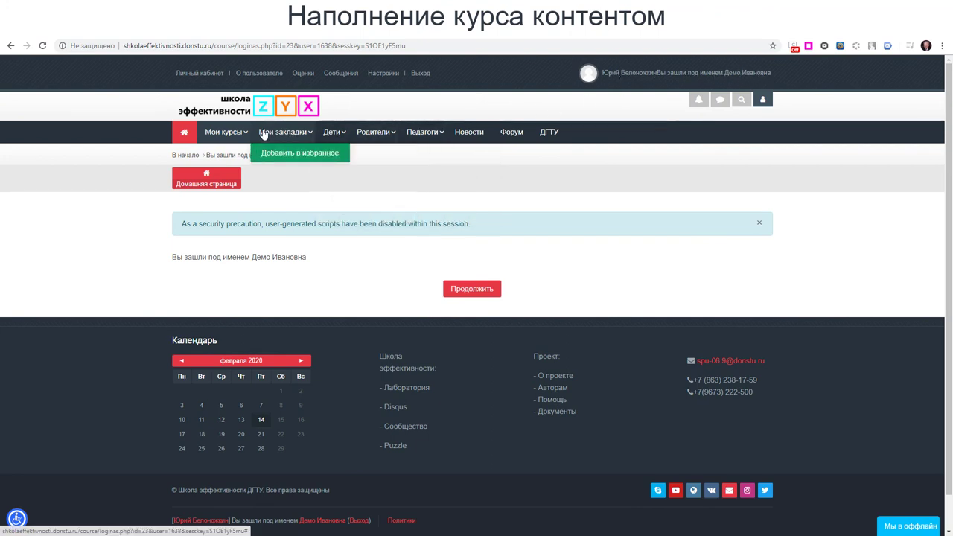
# Step: Open the course «Название курса» as the student and go to the ДЗ-1 assignment in Тема 1
pyautogui.moveTo(236, 134)
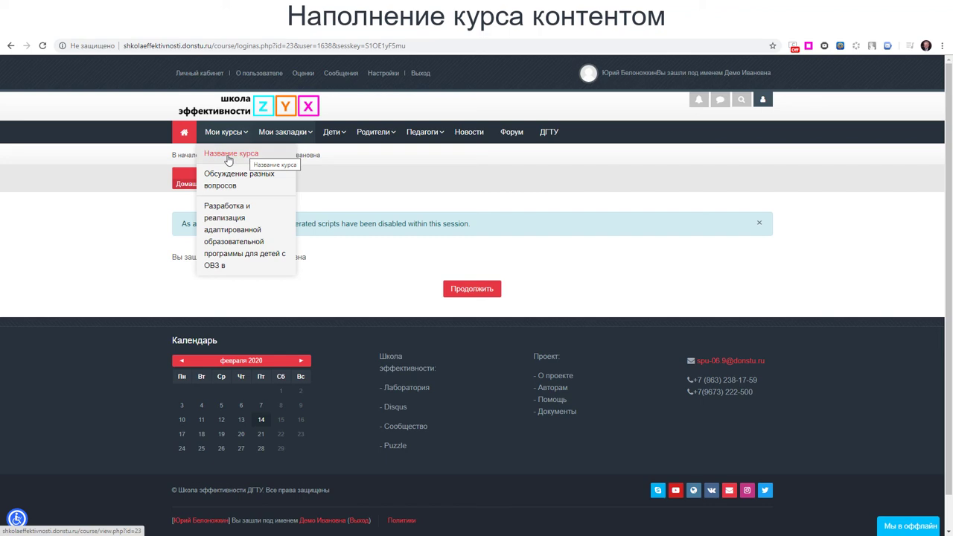
pyautogui.click(228, 160)
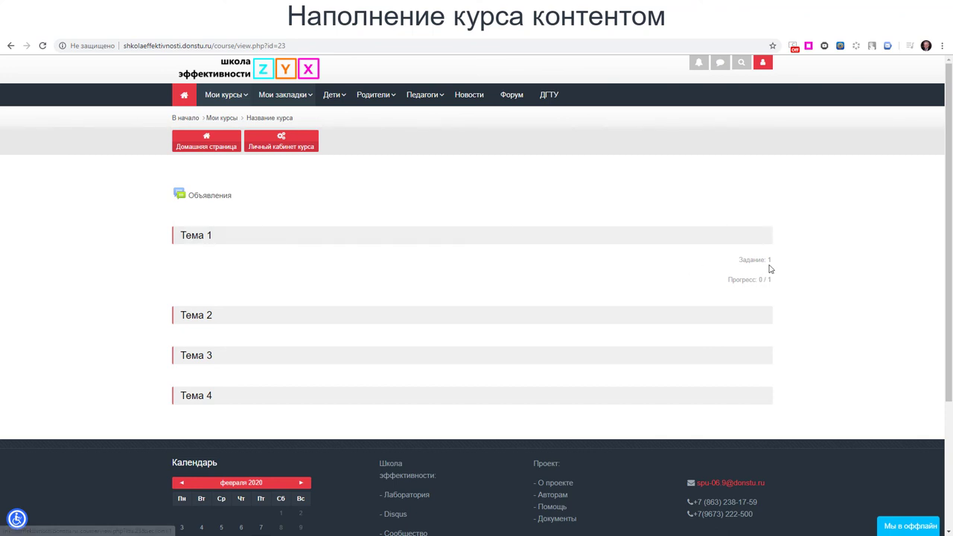
pyautogui.click(202, 239)
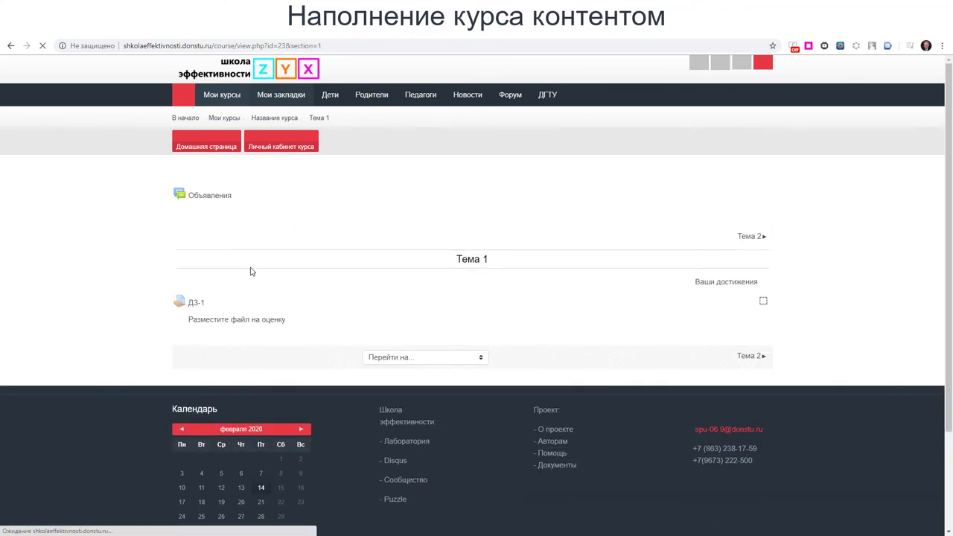
pyautogui.click(197, 303)
pyautogui.scroll(-1, 224, 304)
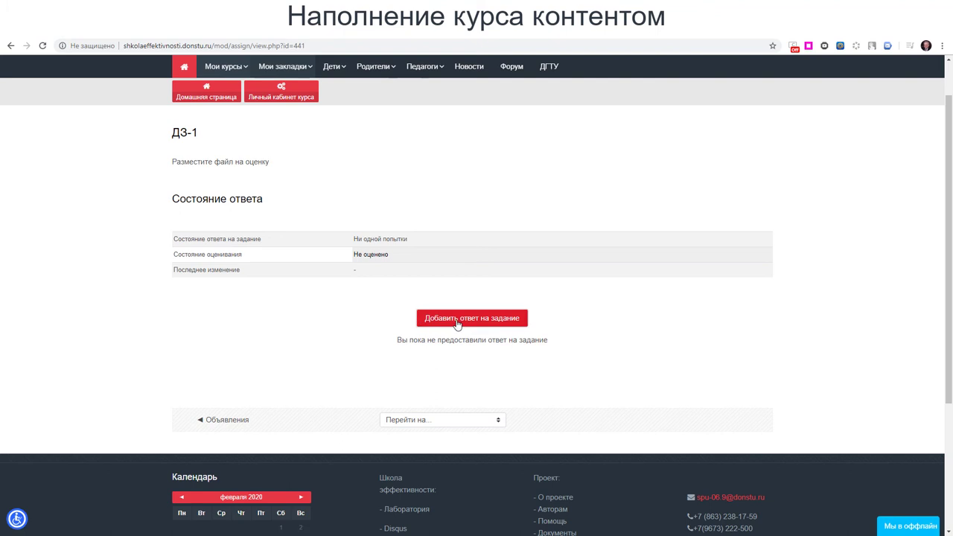
# Step: Add a submission to the ДЗ-1 assignment by uploading the red GIF from the Изображения folder, and save it
pyautogui.click(457, 325)
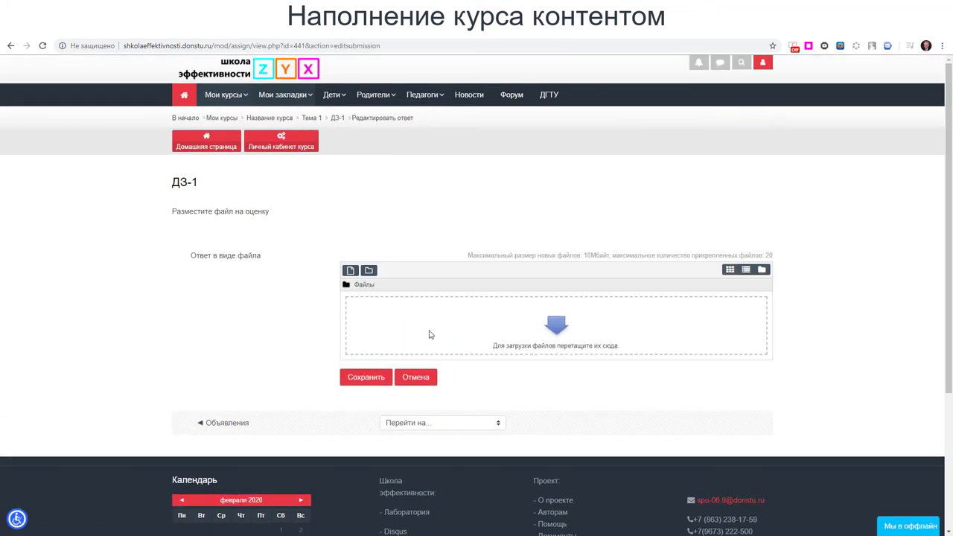
pyautogui.hotkey('alt', 'Tab')
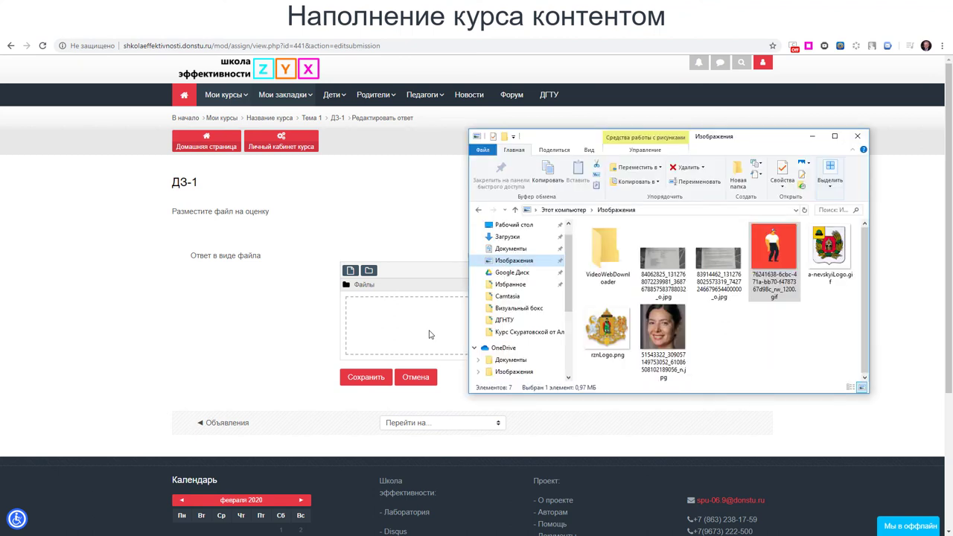
pyautogui.click(767, 257)
pyautogui.moveTo(775, 257); pyautogui.dragTo(428, 341)
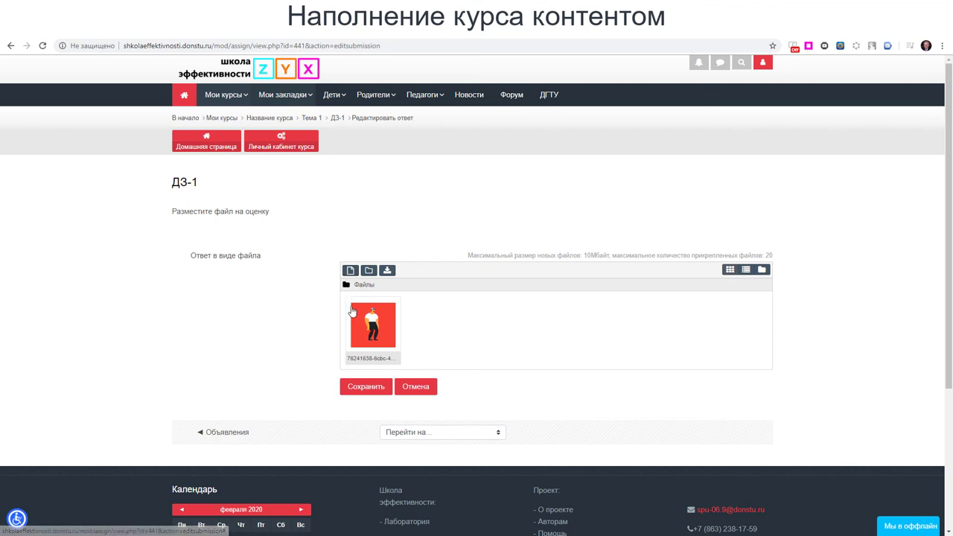
pyautogui.click(367, 387)
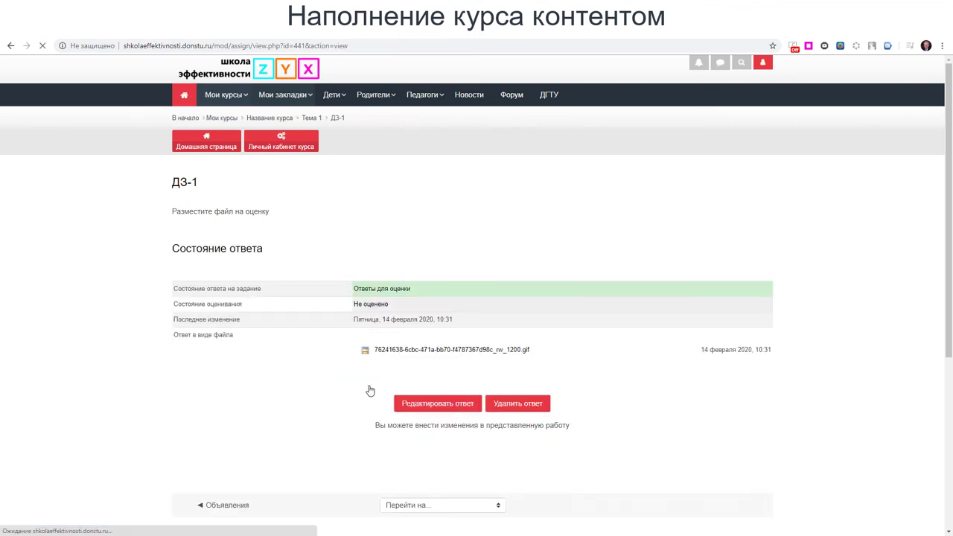
pyautogui.scroll(-1, 331, 373)
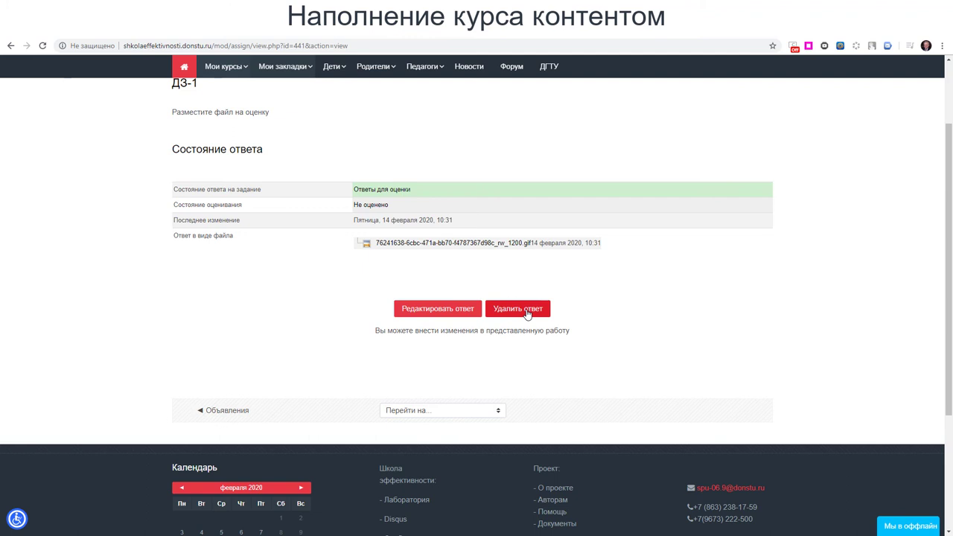
# Step: Log out of the student's session and log back in with the administrator's username and password
pyautogui.scroll(2, 707, 390)
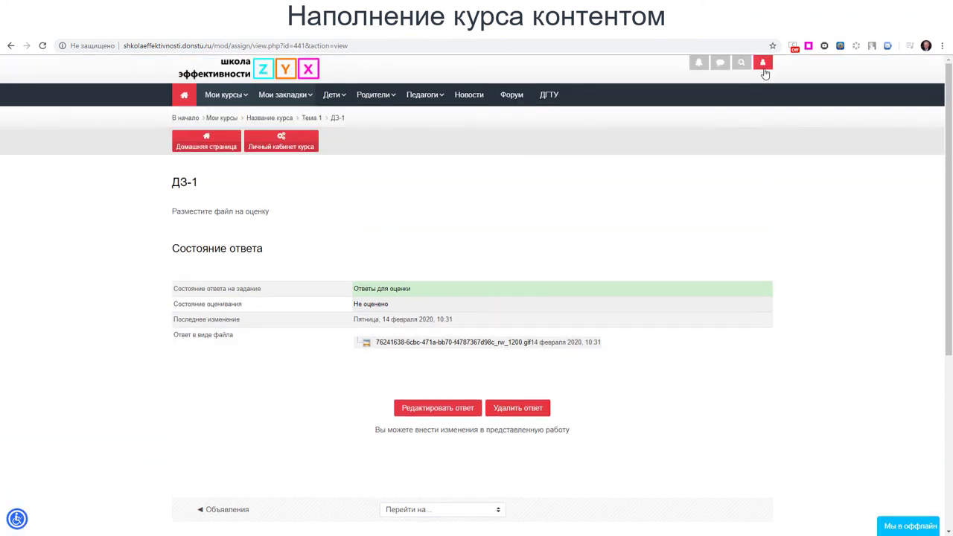
pyautogui.click(764, 65)
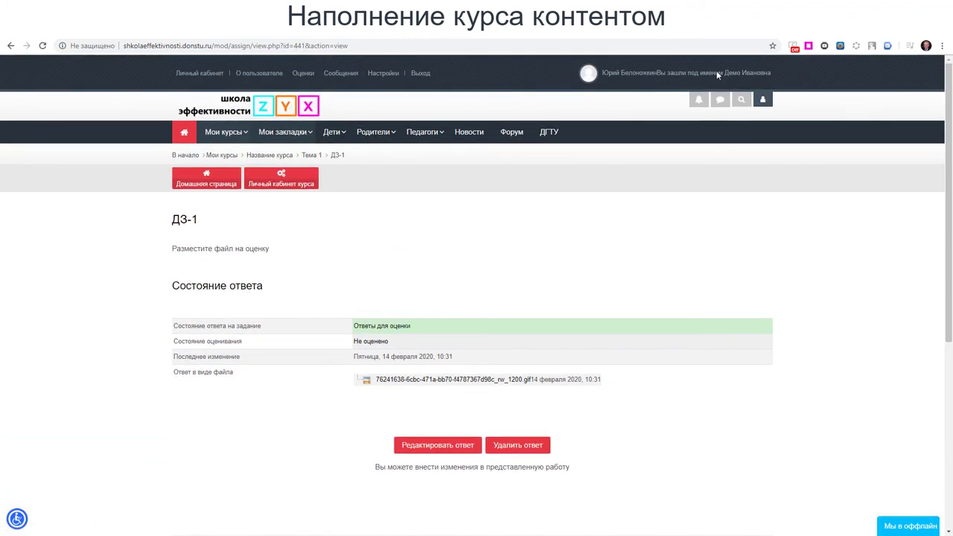
pyautogui.click(421, 75)
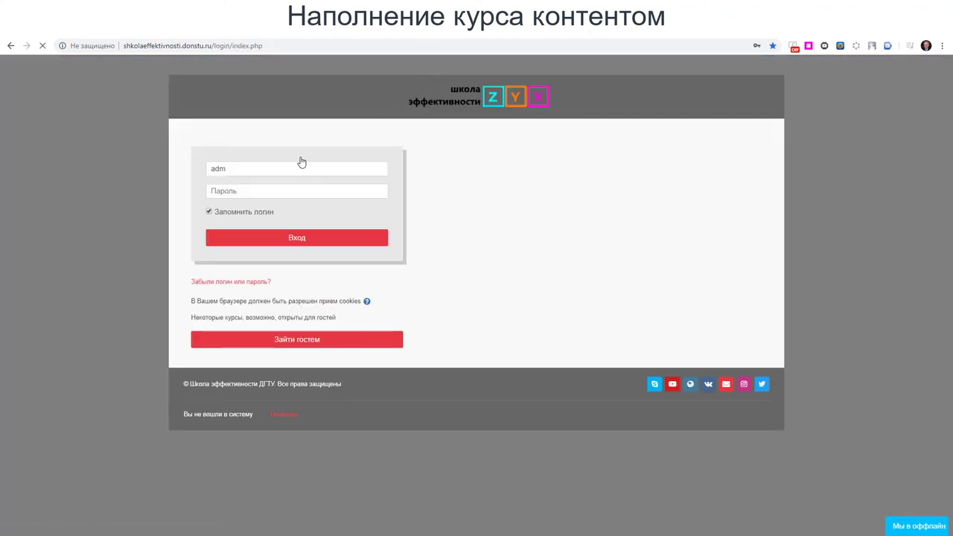
pyautogui.click(253, 169)
pyautogui.click(245, 195)
pyautogui.click(272, 237)
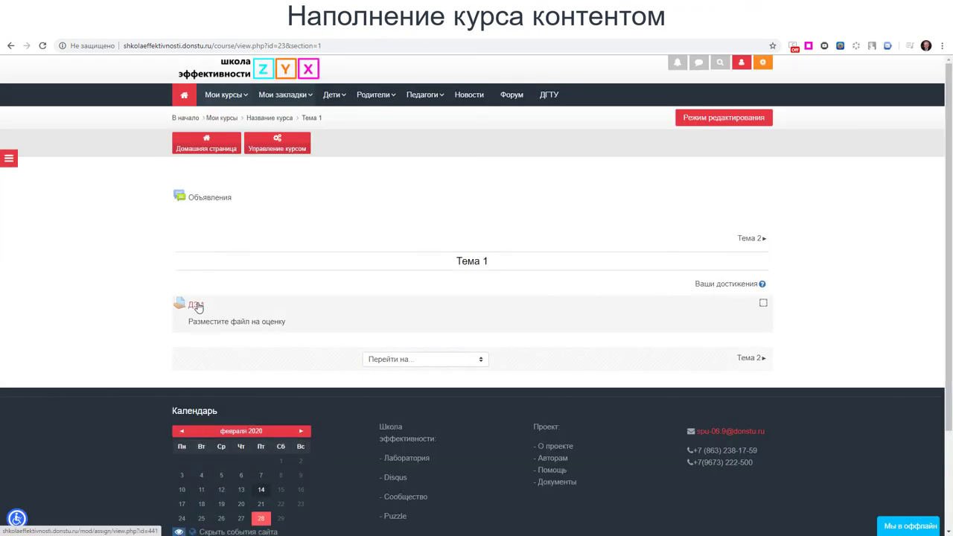
# Step: View all submissions for the ДЗ-1 assignment in Тема 1 and open the grading form for the student's answer
pyautogui.click(198, 305)
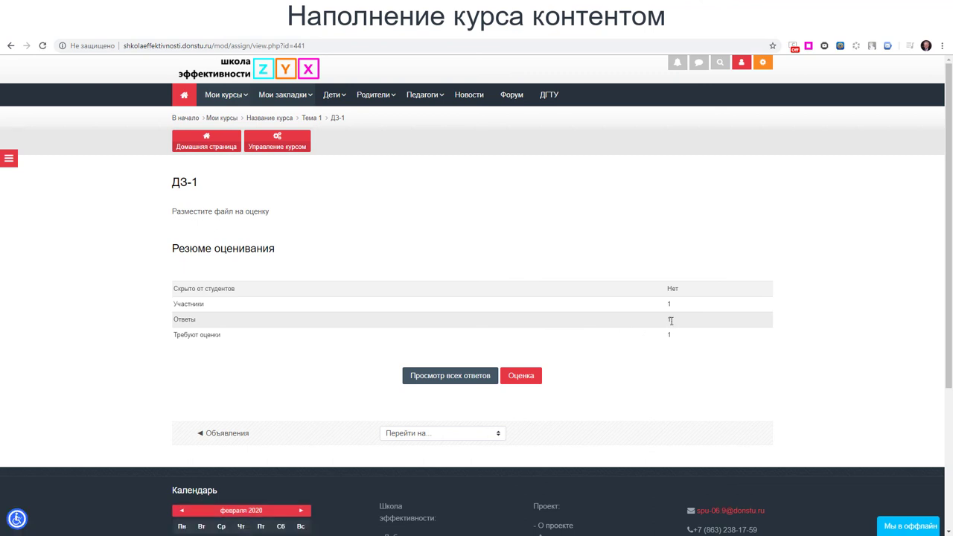
pyautogui.click(461, 381)
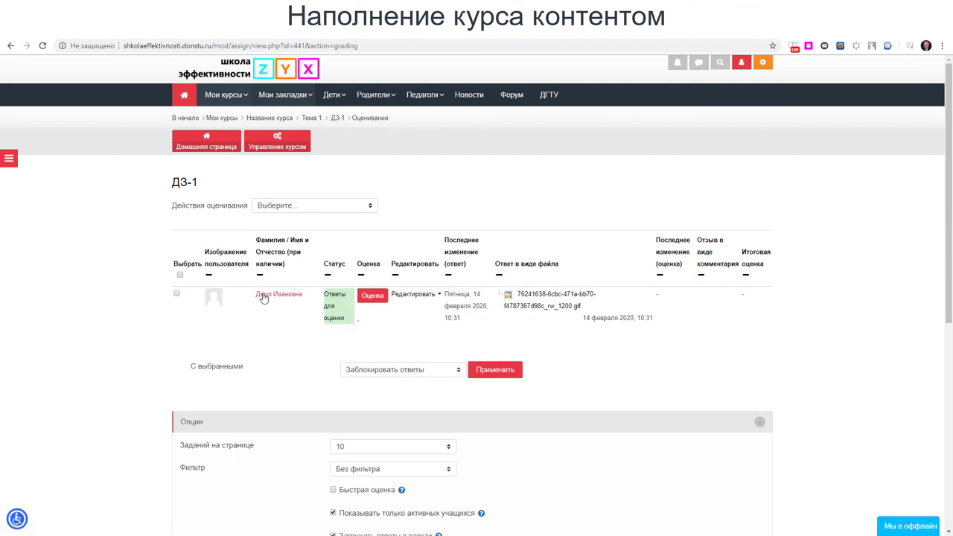
pyautogui.click(429, 300)
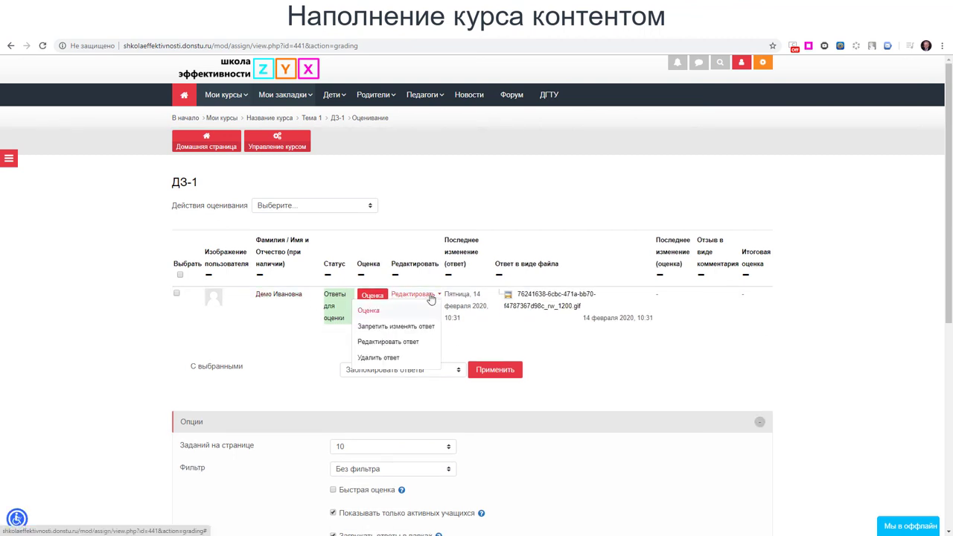
pyautogui.click(369, 311)
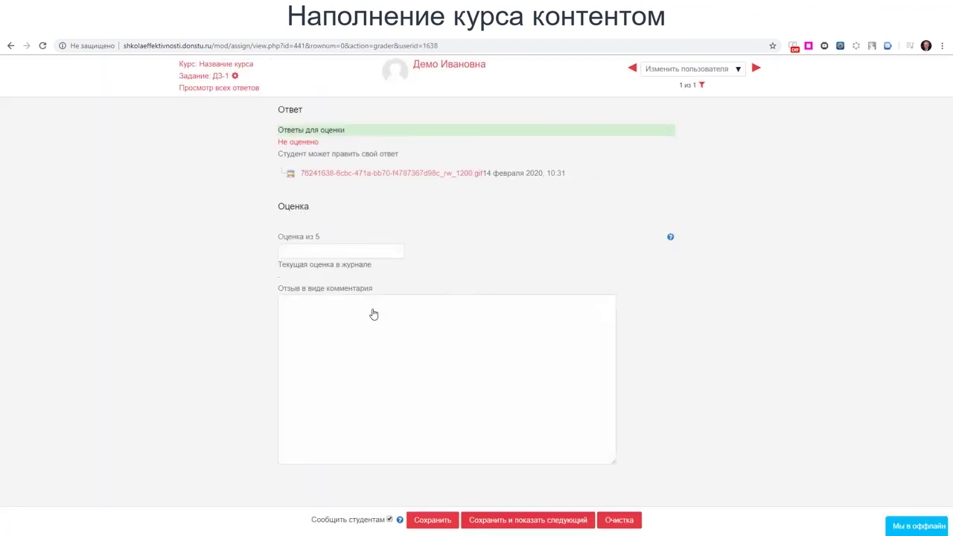
# Step: Grade the student's ДЗ-1 answer with 2, enter a row of dots as the feedback comment, and save the grade
pyautogui.click(301, 252)
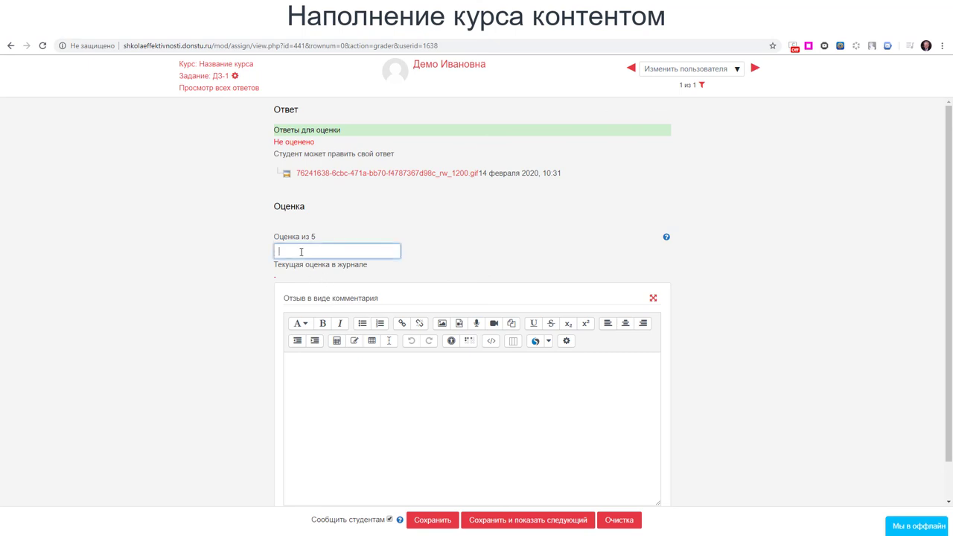
pyautogui.write('2')
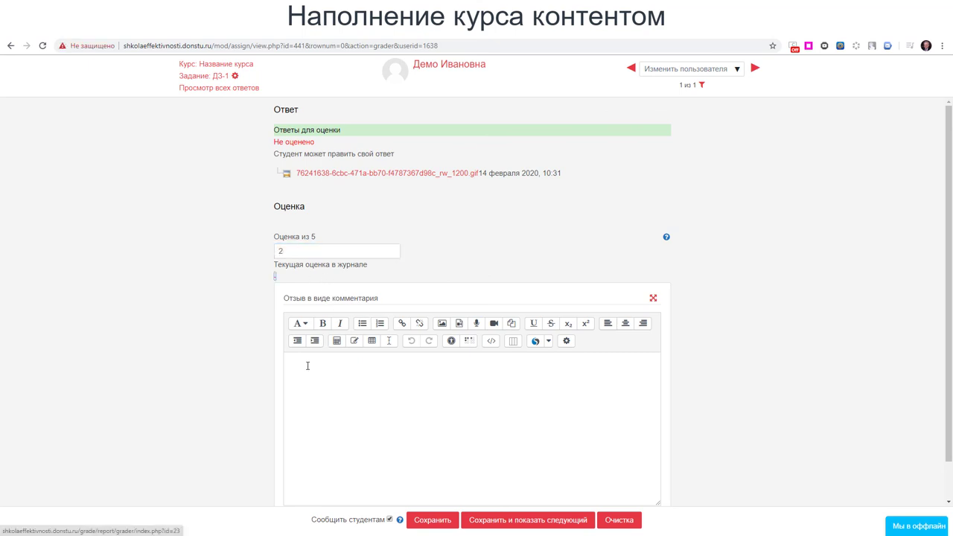
pyautogui.click(306, 364)
pyautogui.scroll(-1, 306, 364)
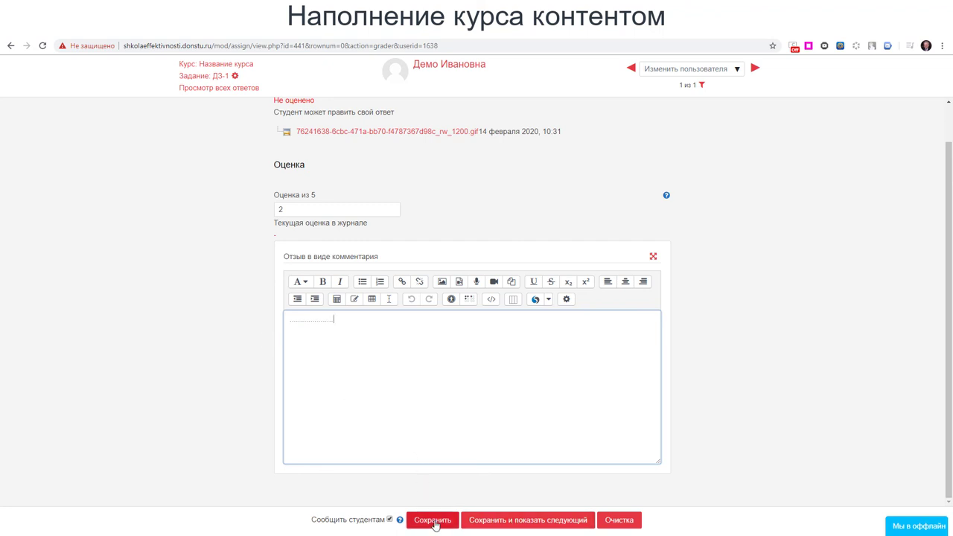
pyautogui.click(435, 522)
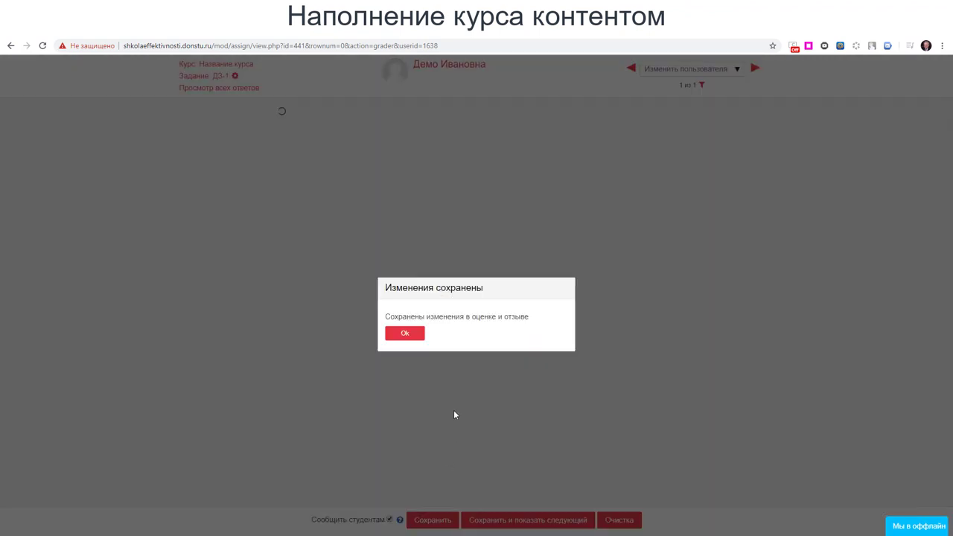
pyautogui.click(391, 335)
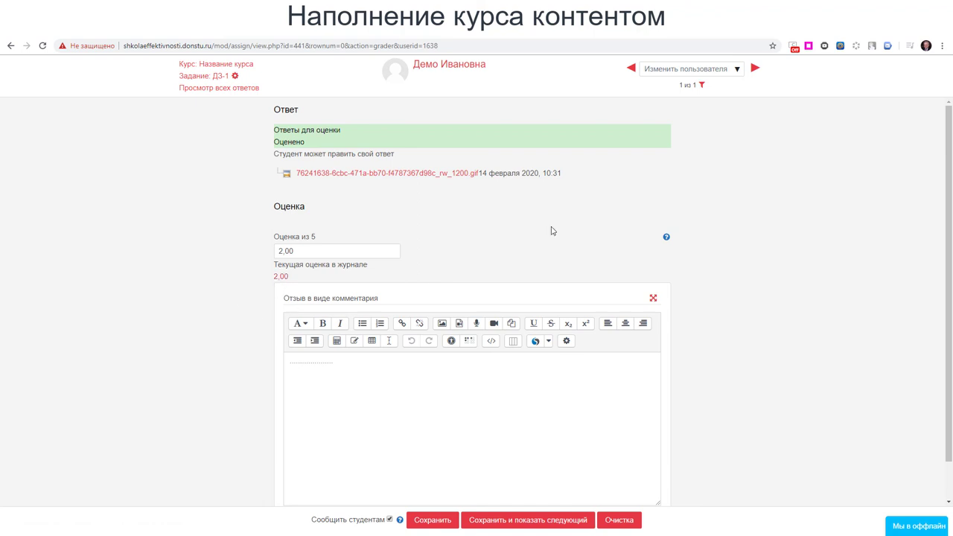
# Step: Return to the course «Название курса» and view its grade report «Отчет по оценкам»
pyautogui.click(239, 66)
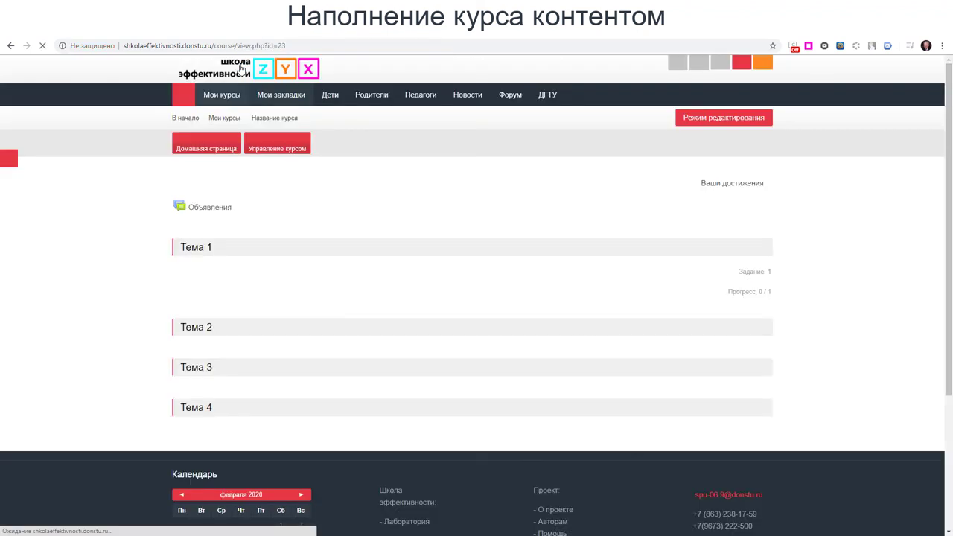
pyautogui.click(277, 142)
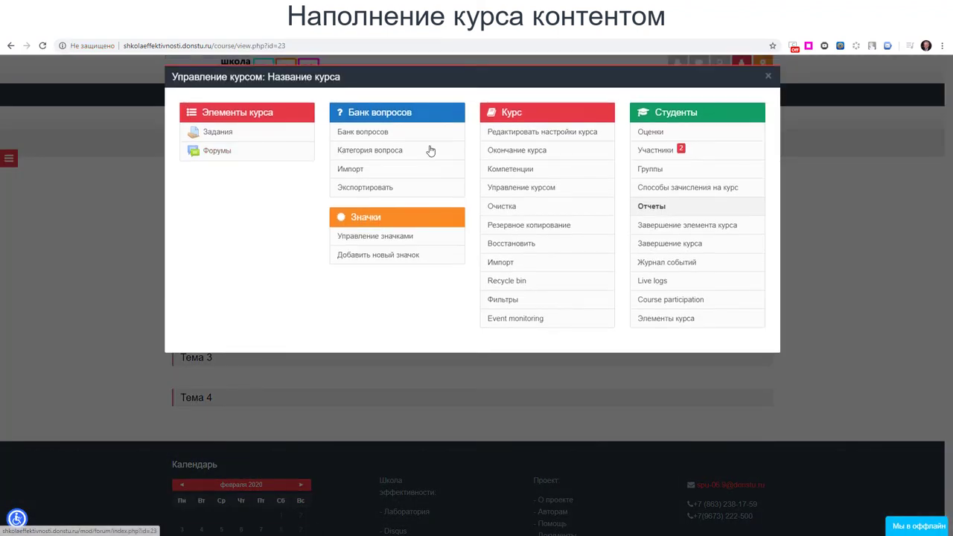
pyautogui.click(651, 137)
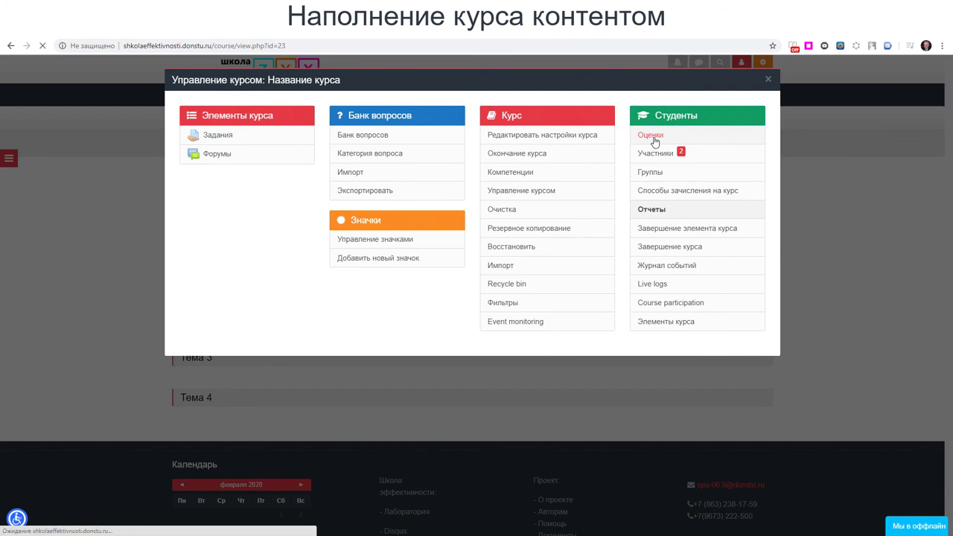
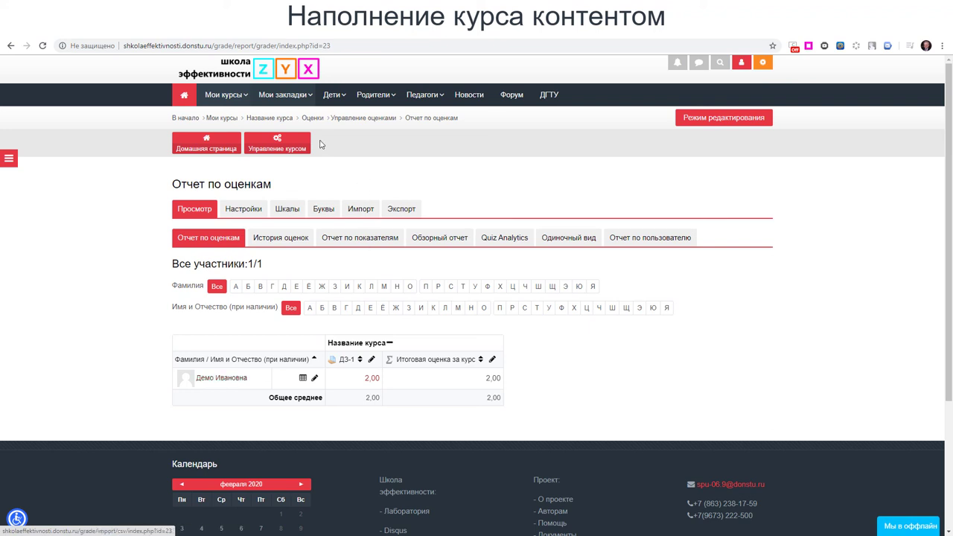
# Step: Go back to the «Название курса» course page and turn on editing mode
pyautogui.click(281, 119)
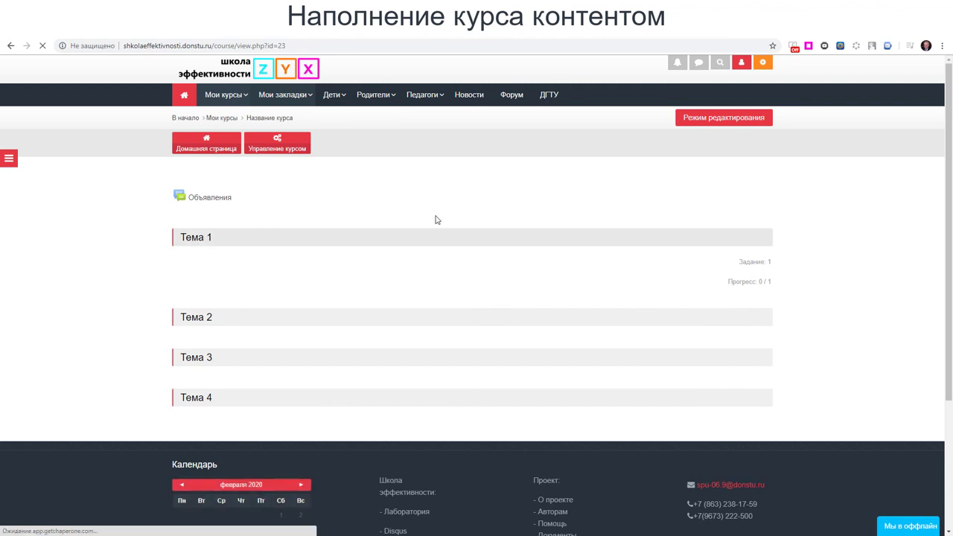
pyautogui.click(722, 118)
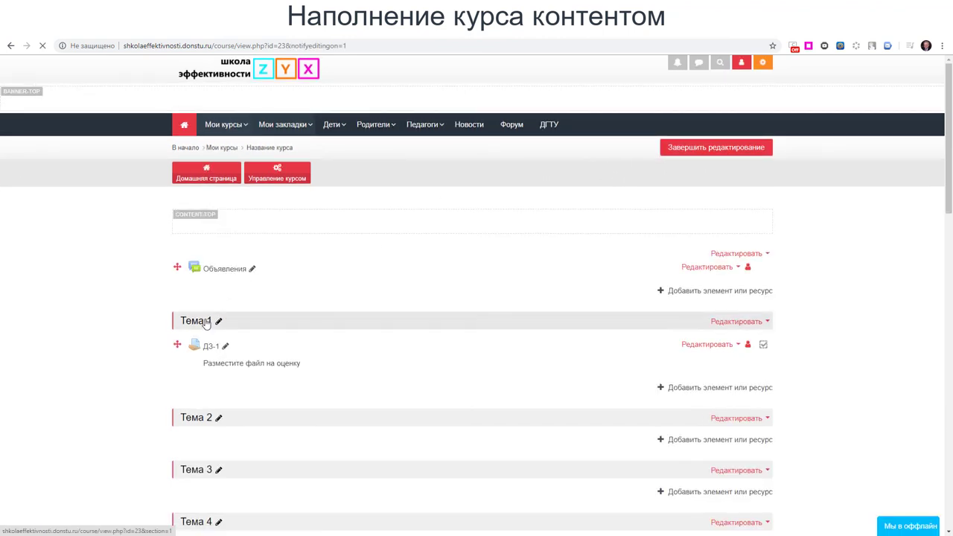
# Step: Review the descriptions of the Папка, Страница, Пояснение and Гиперссылка resource types available for Тема 1, without adding any
pyautogui.click(719, 396)
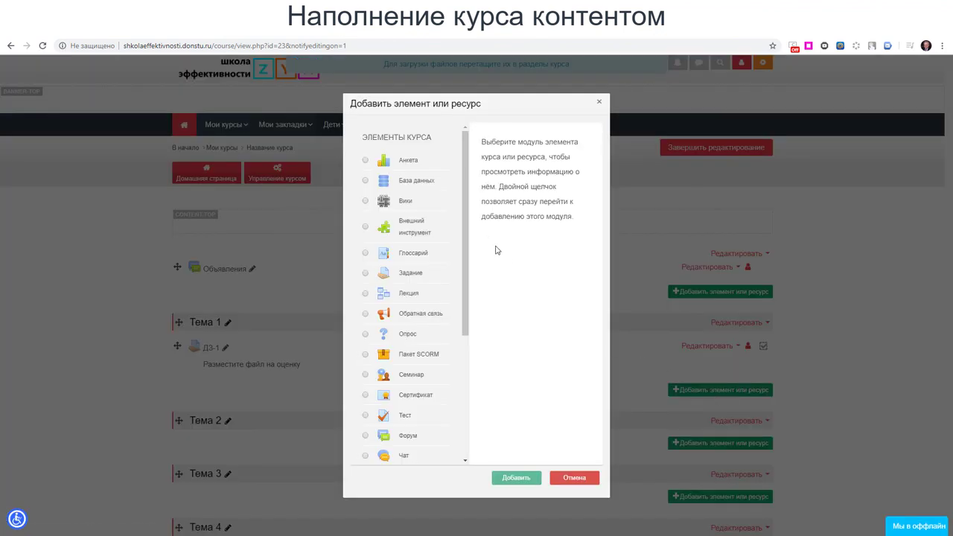
pyautogui.scroll(-1, 462, 283)
pyautogui.scroll(-3, 462, 283)
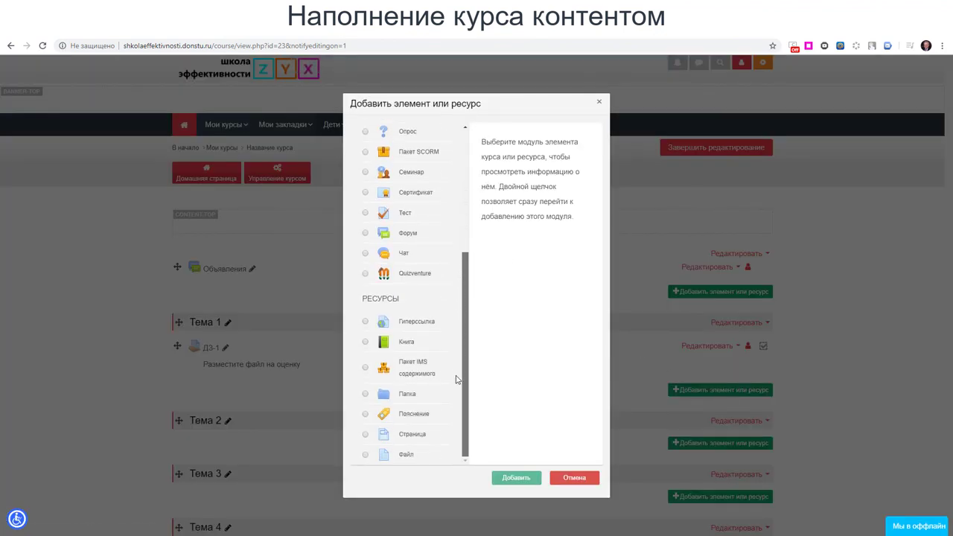
pyautogui.click(405, 396)
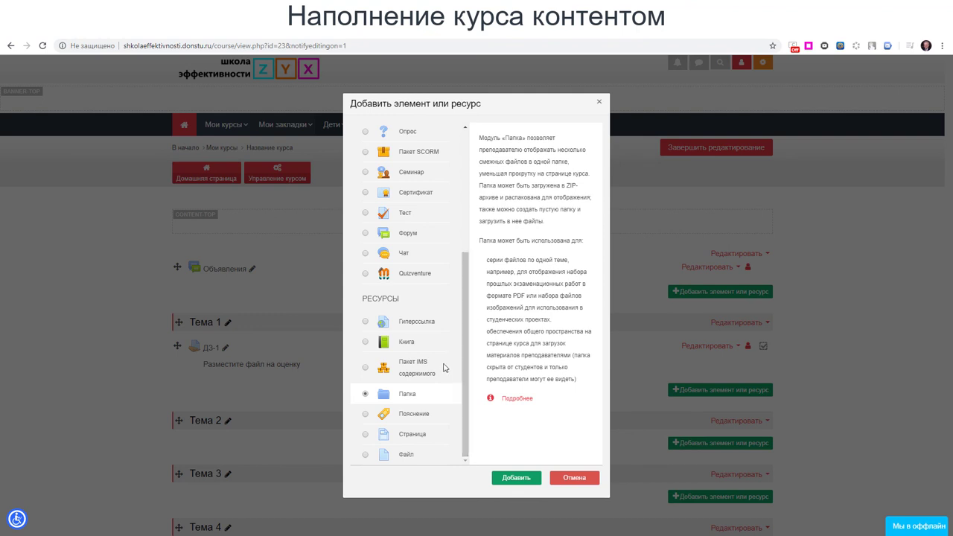
pyautogui.click(418, 437)
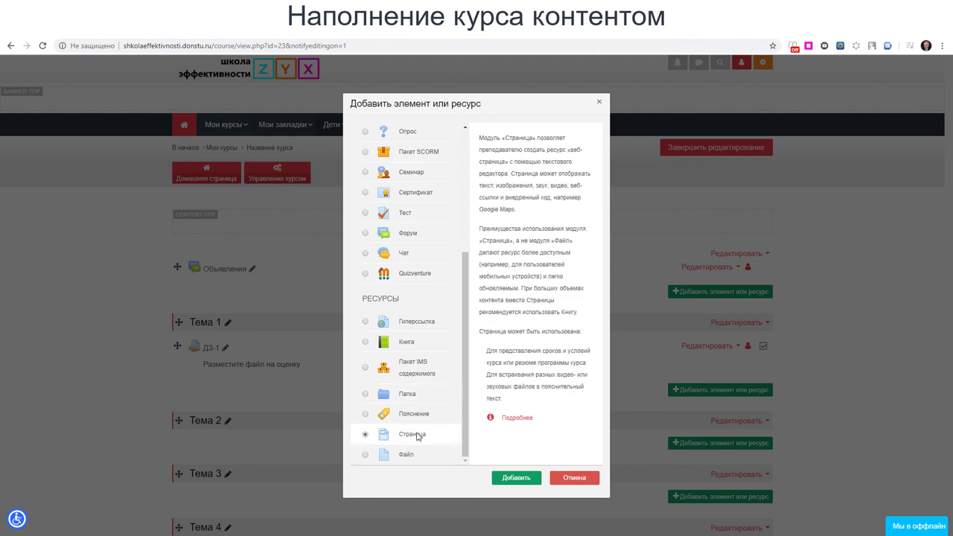
pyautogui.click(383, 418)
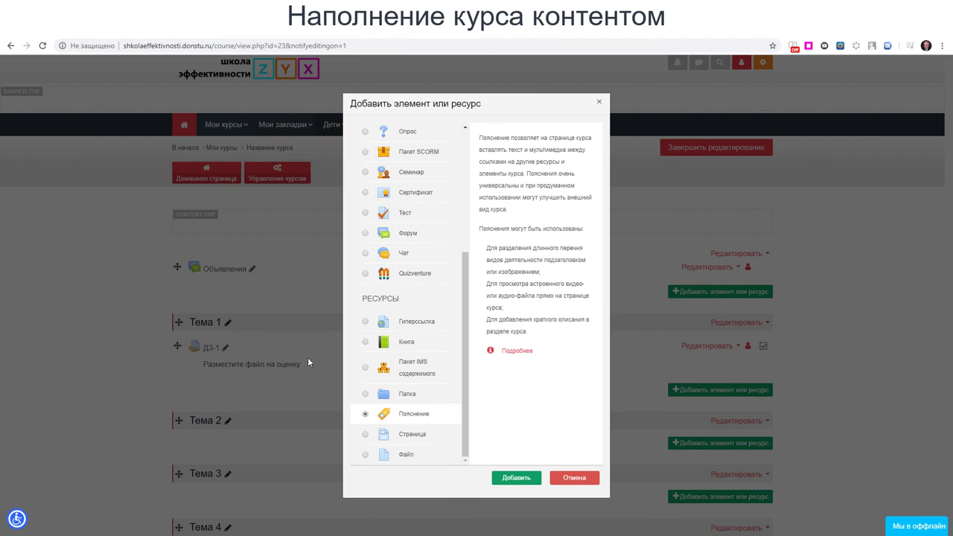
pyautogui.click(365, 322)
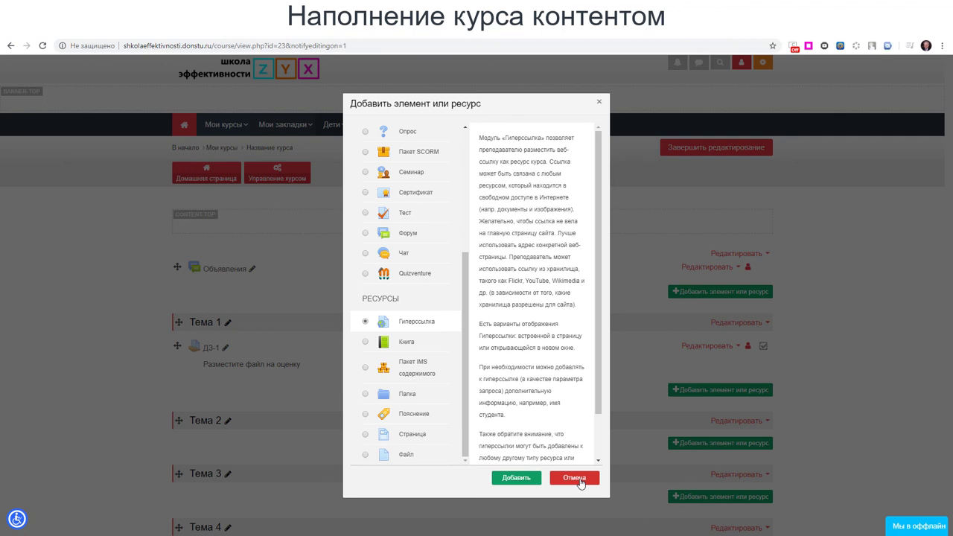
pyautogui.click(581, 481)
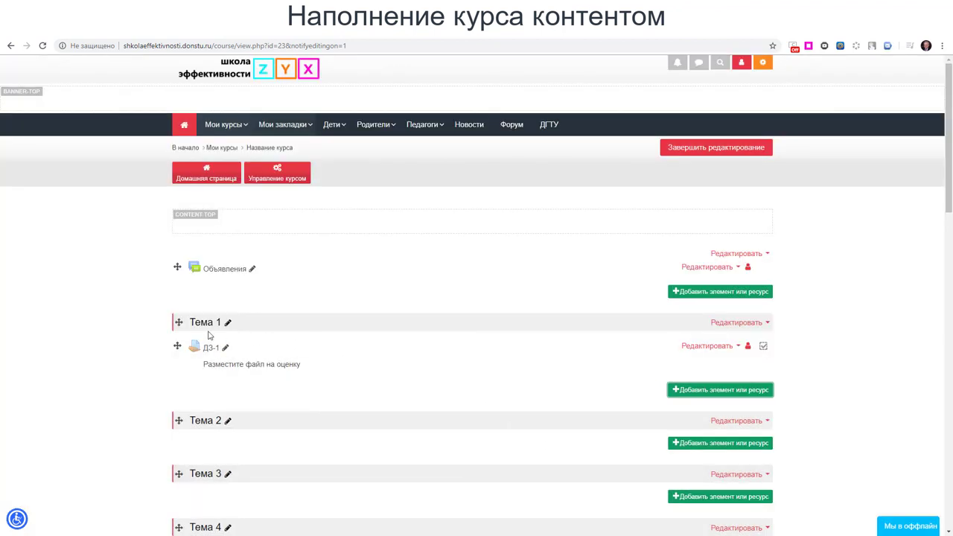